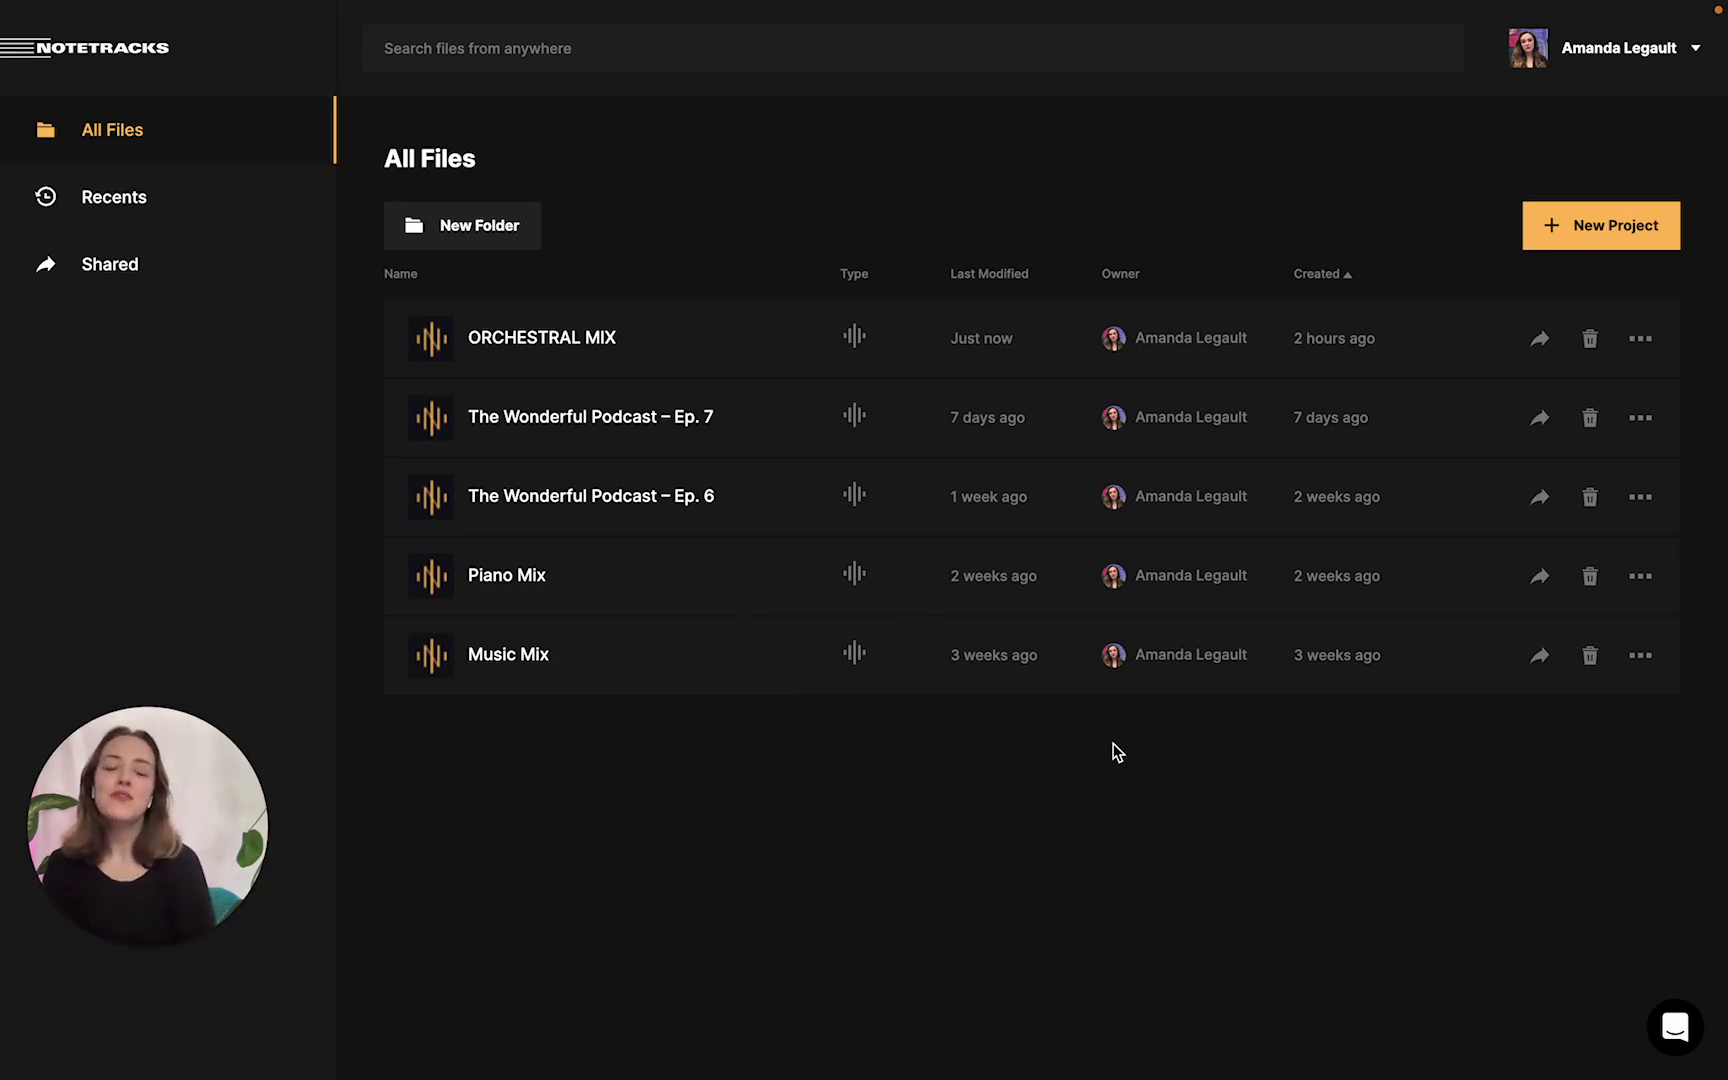
Create a new audio project titled "Nowhere to Hide".
click(1600, 225)
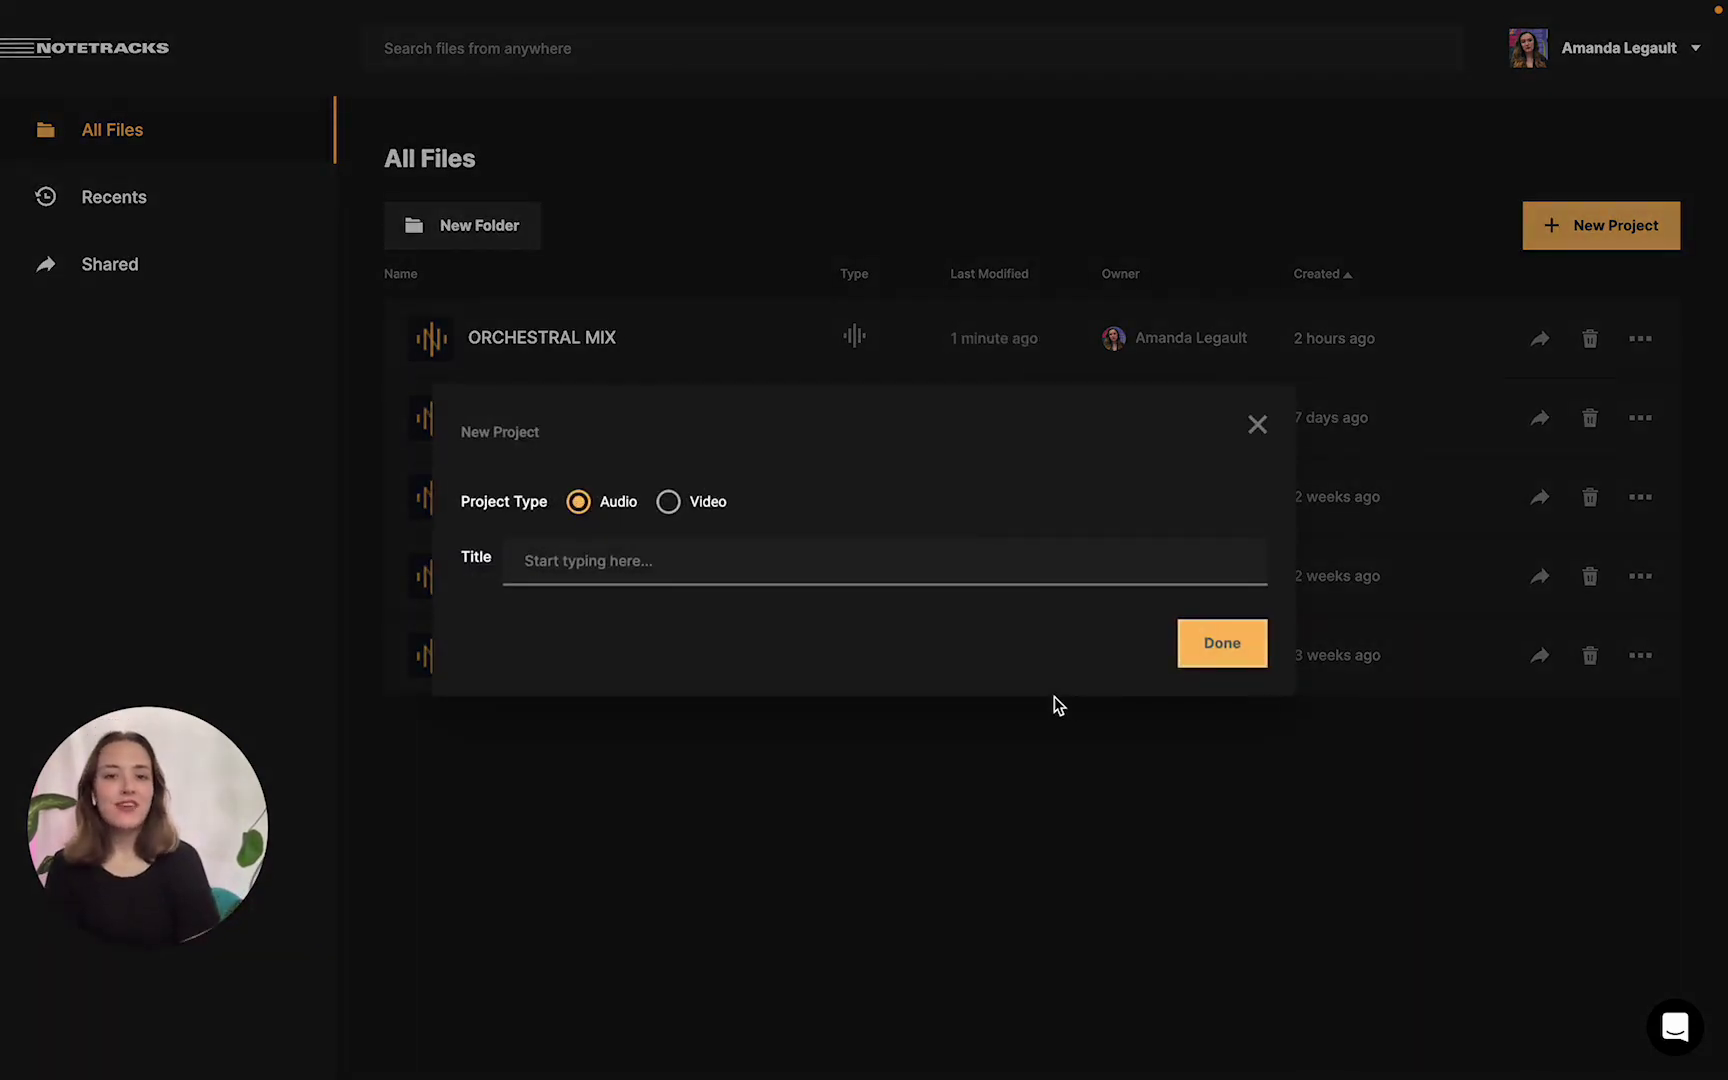
text(Now)
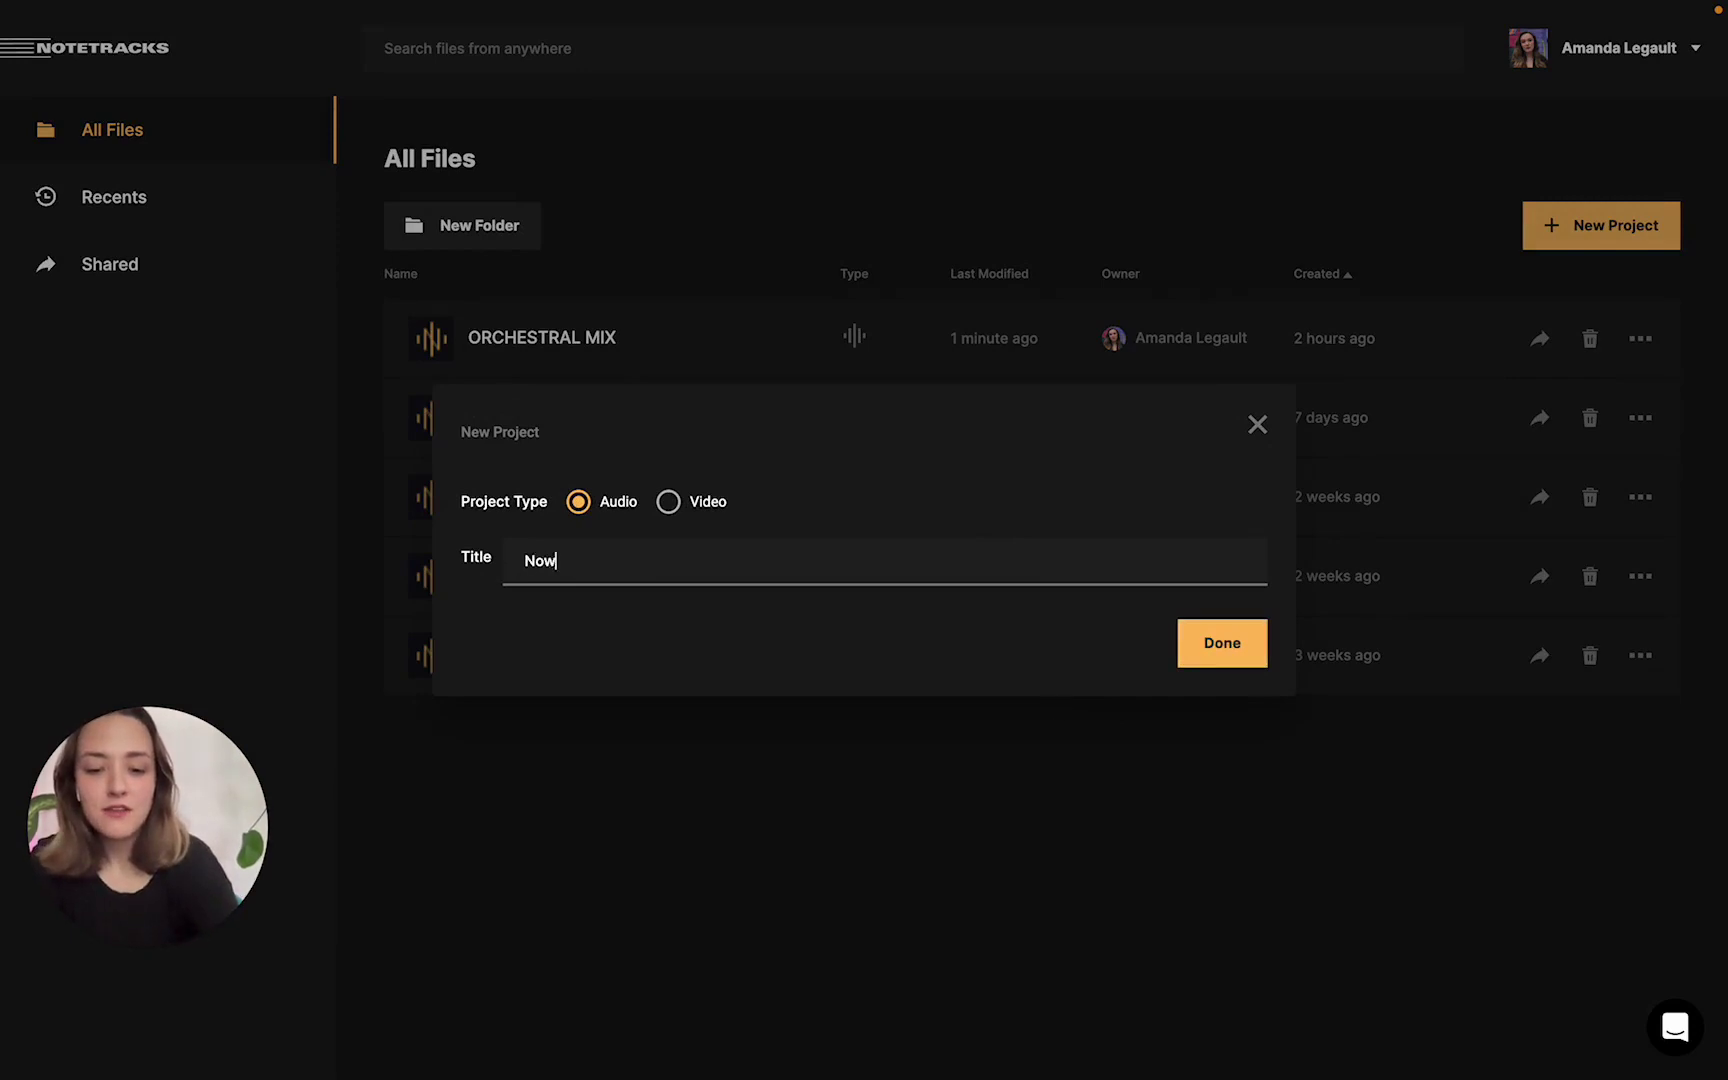
text(here t)
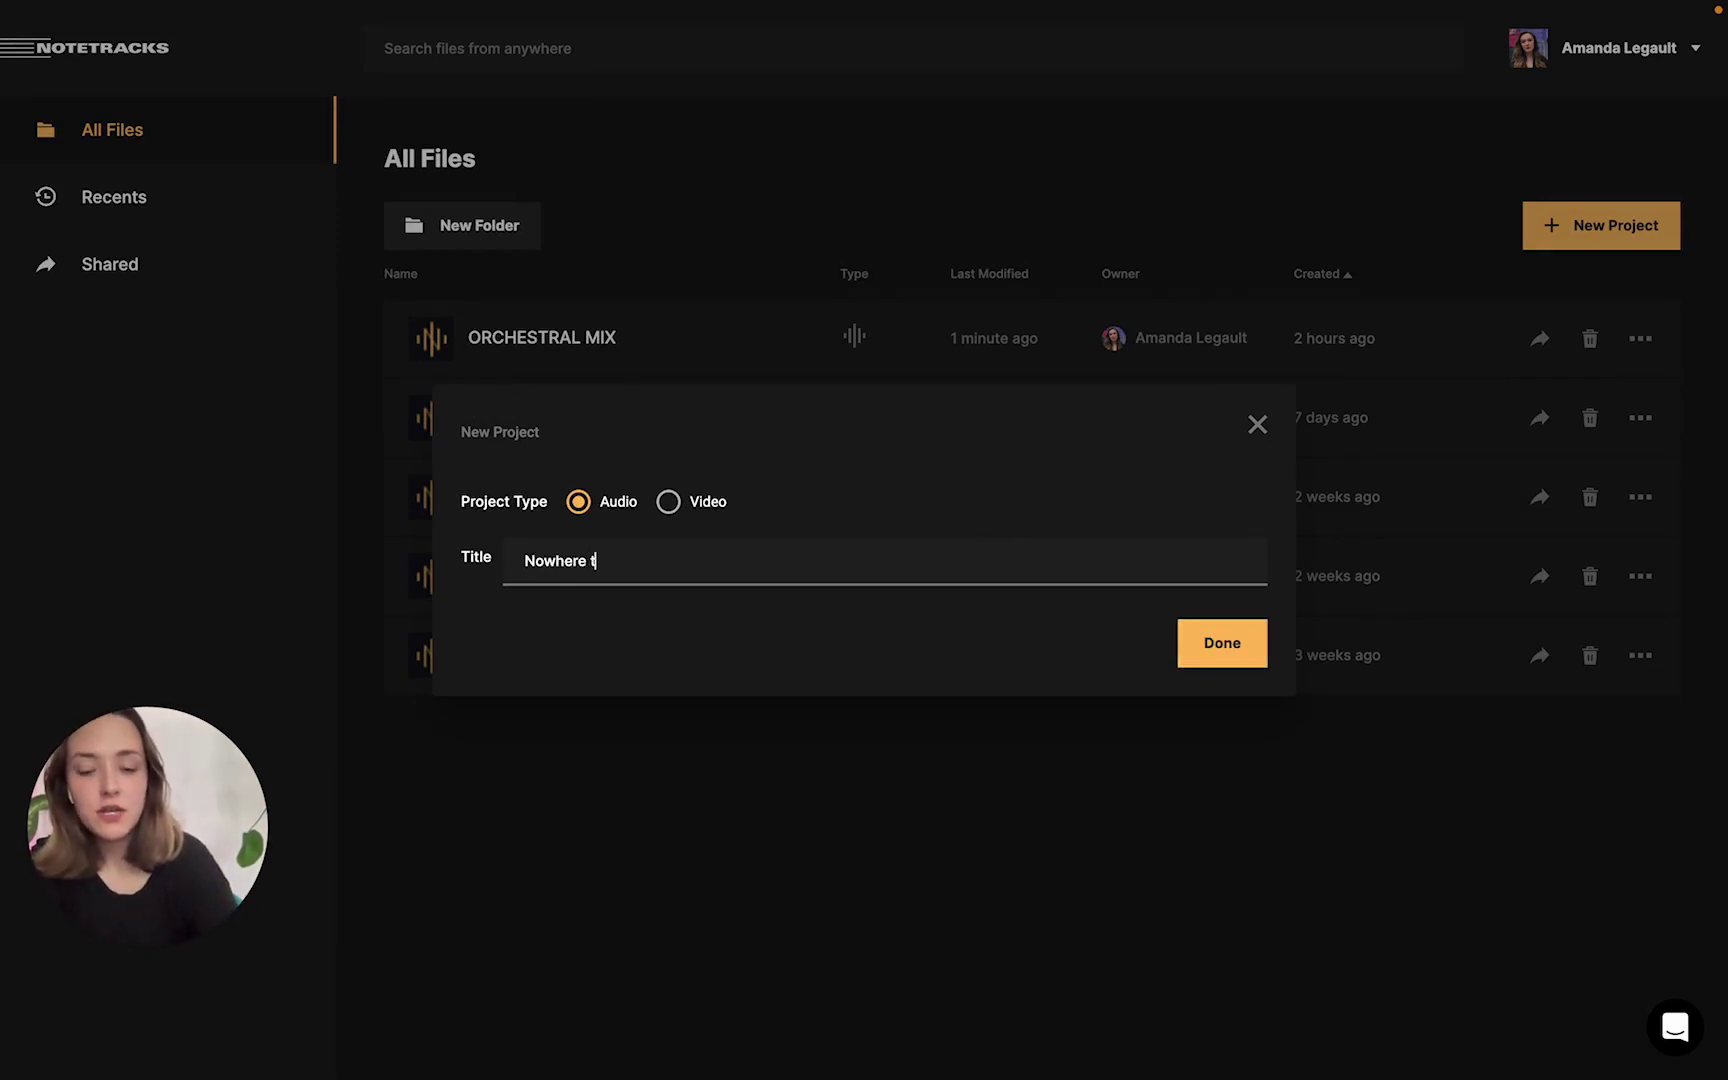
text(o Hide)
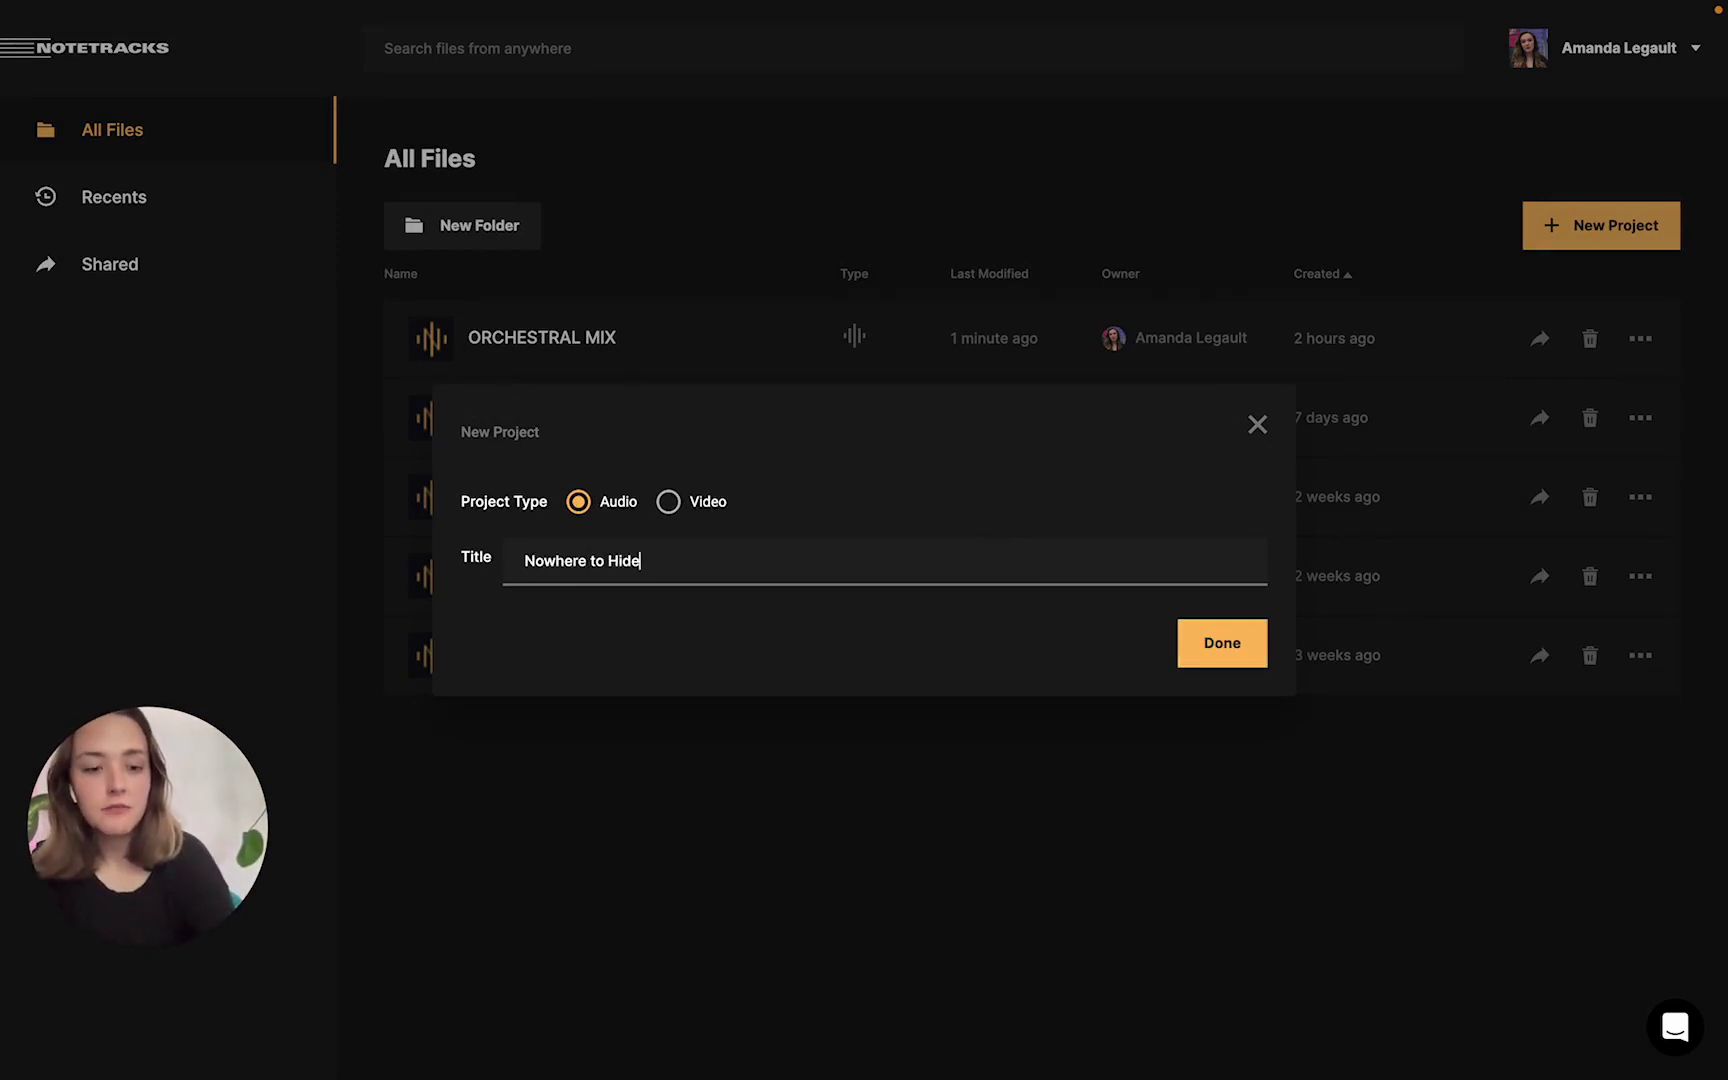
key(Return)
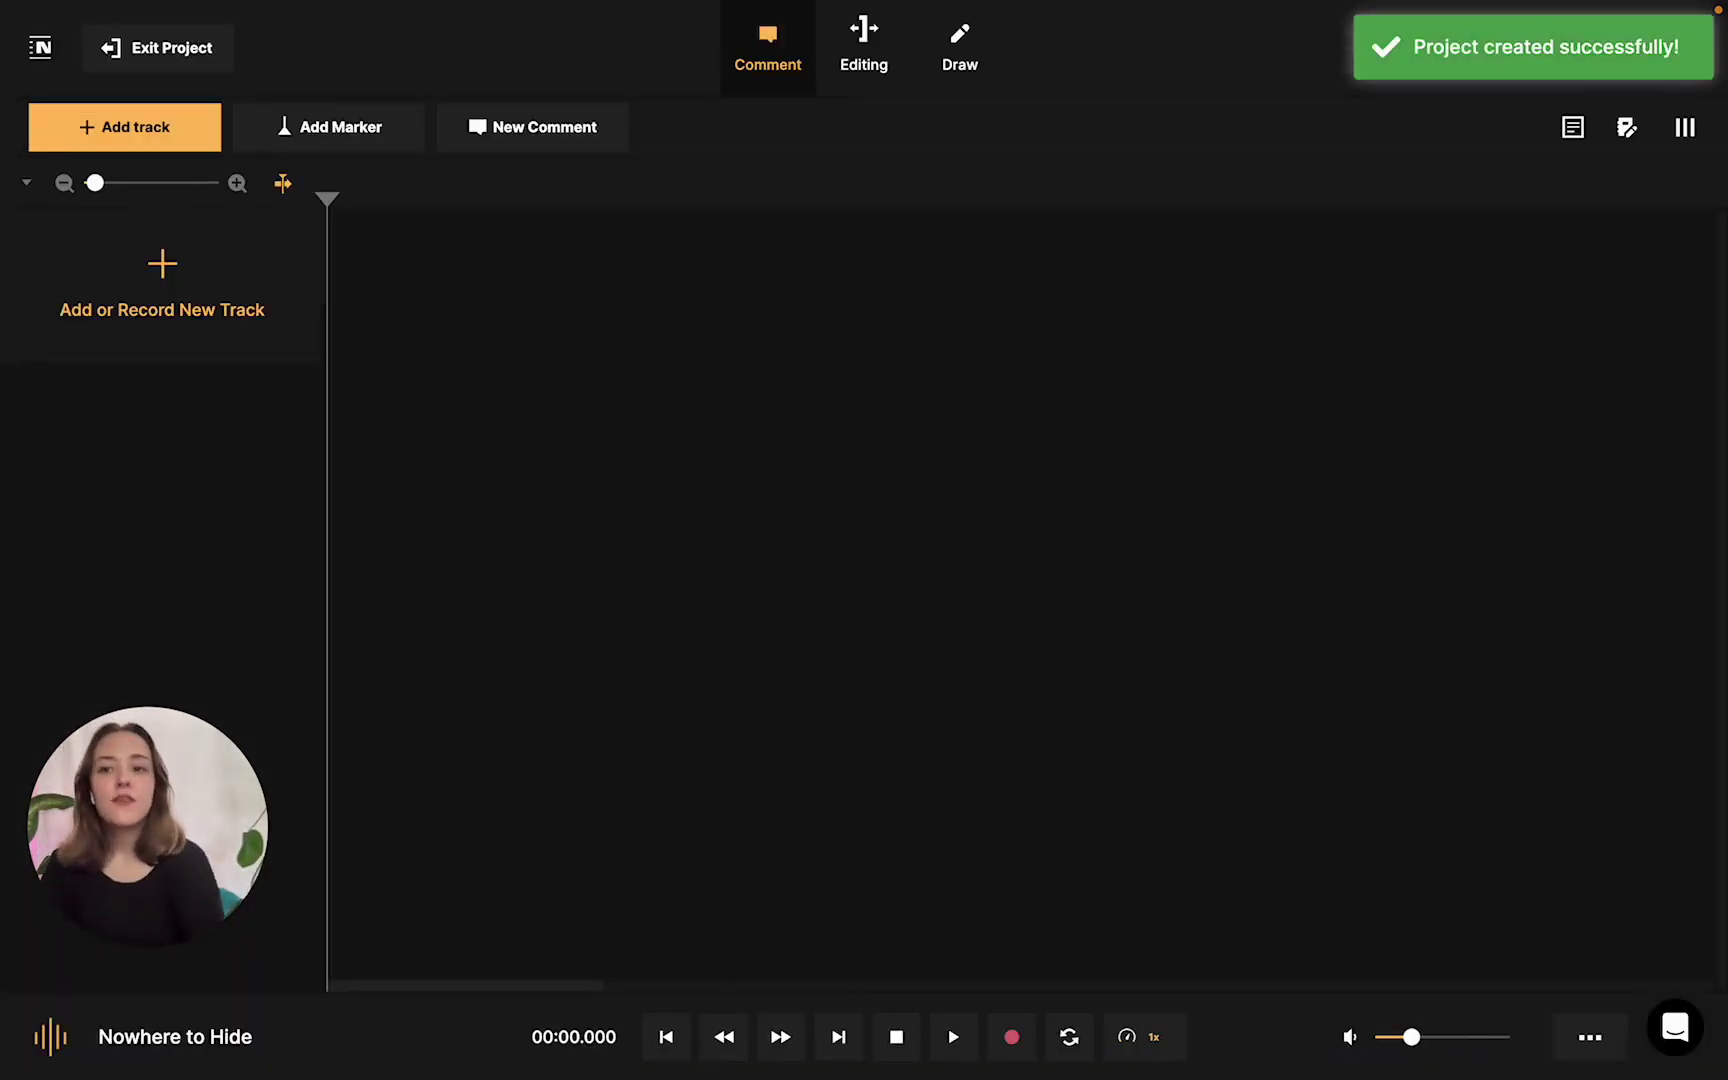
Add the Cherry-Nowhere MP3 file from the Audio Projects folder as the project's first track.
click(141, 310)
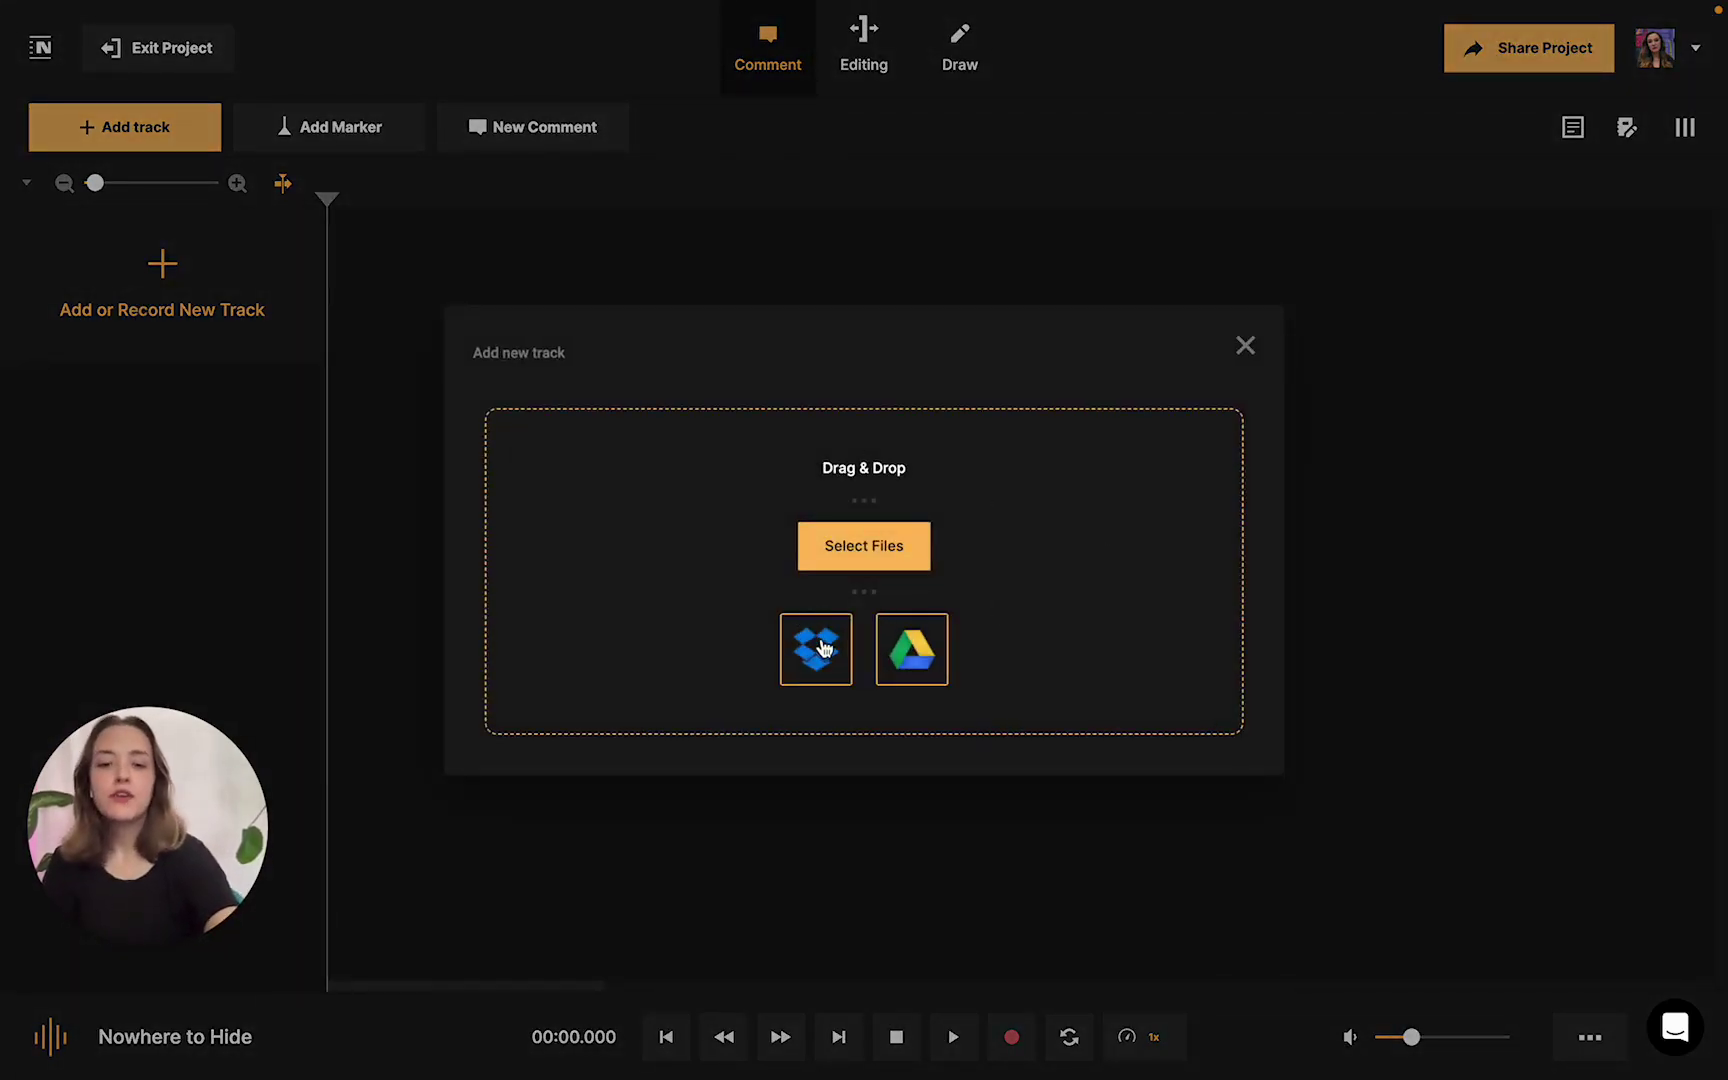
click(860, 543)
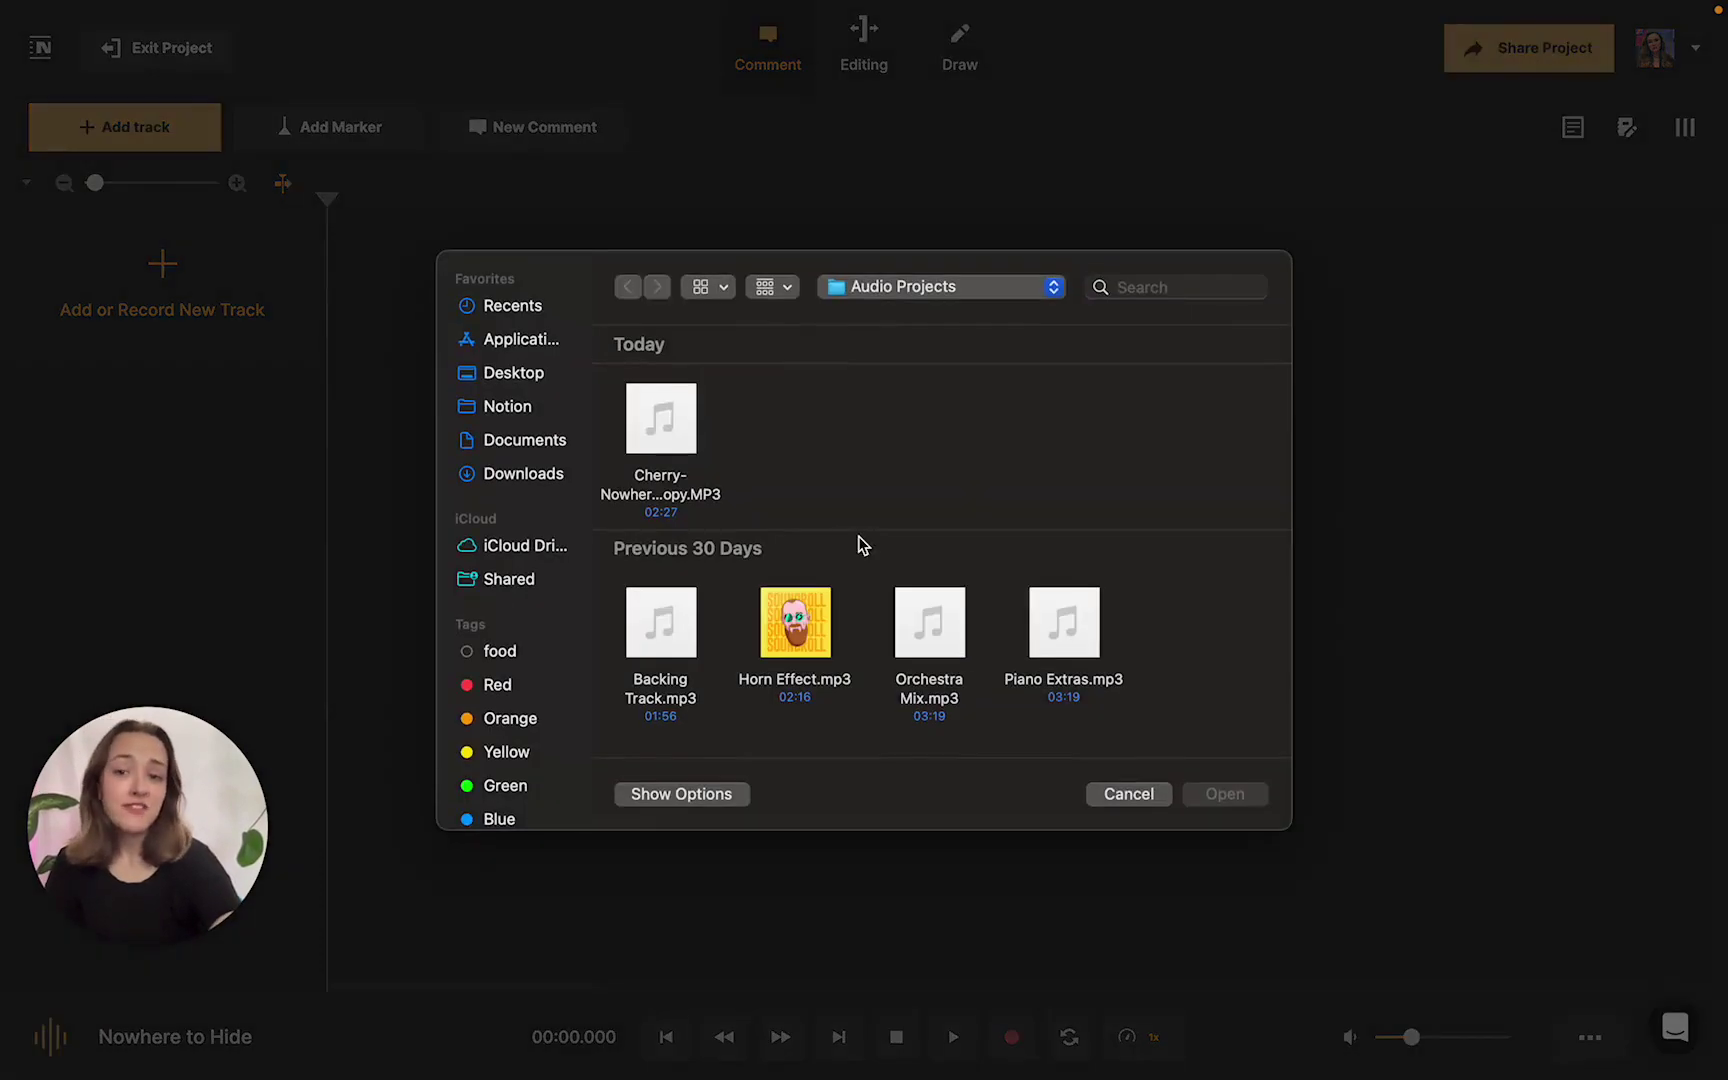
double_click(678, 490)
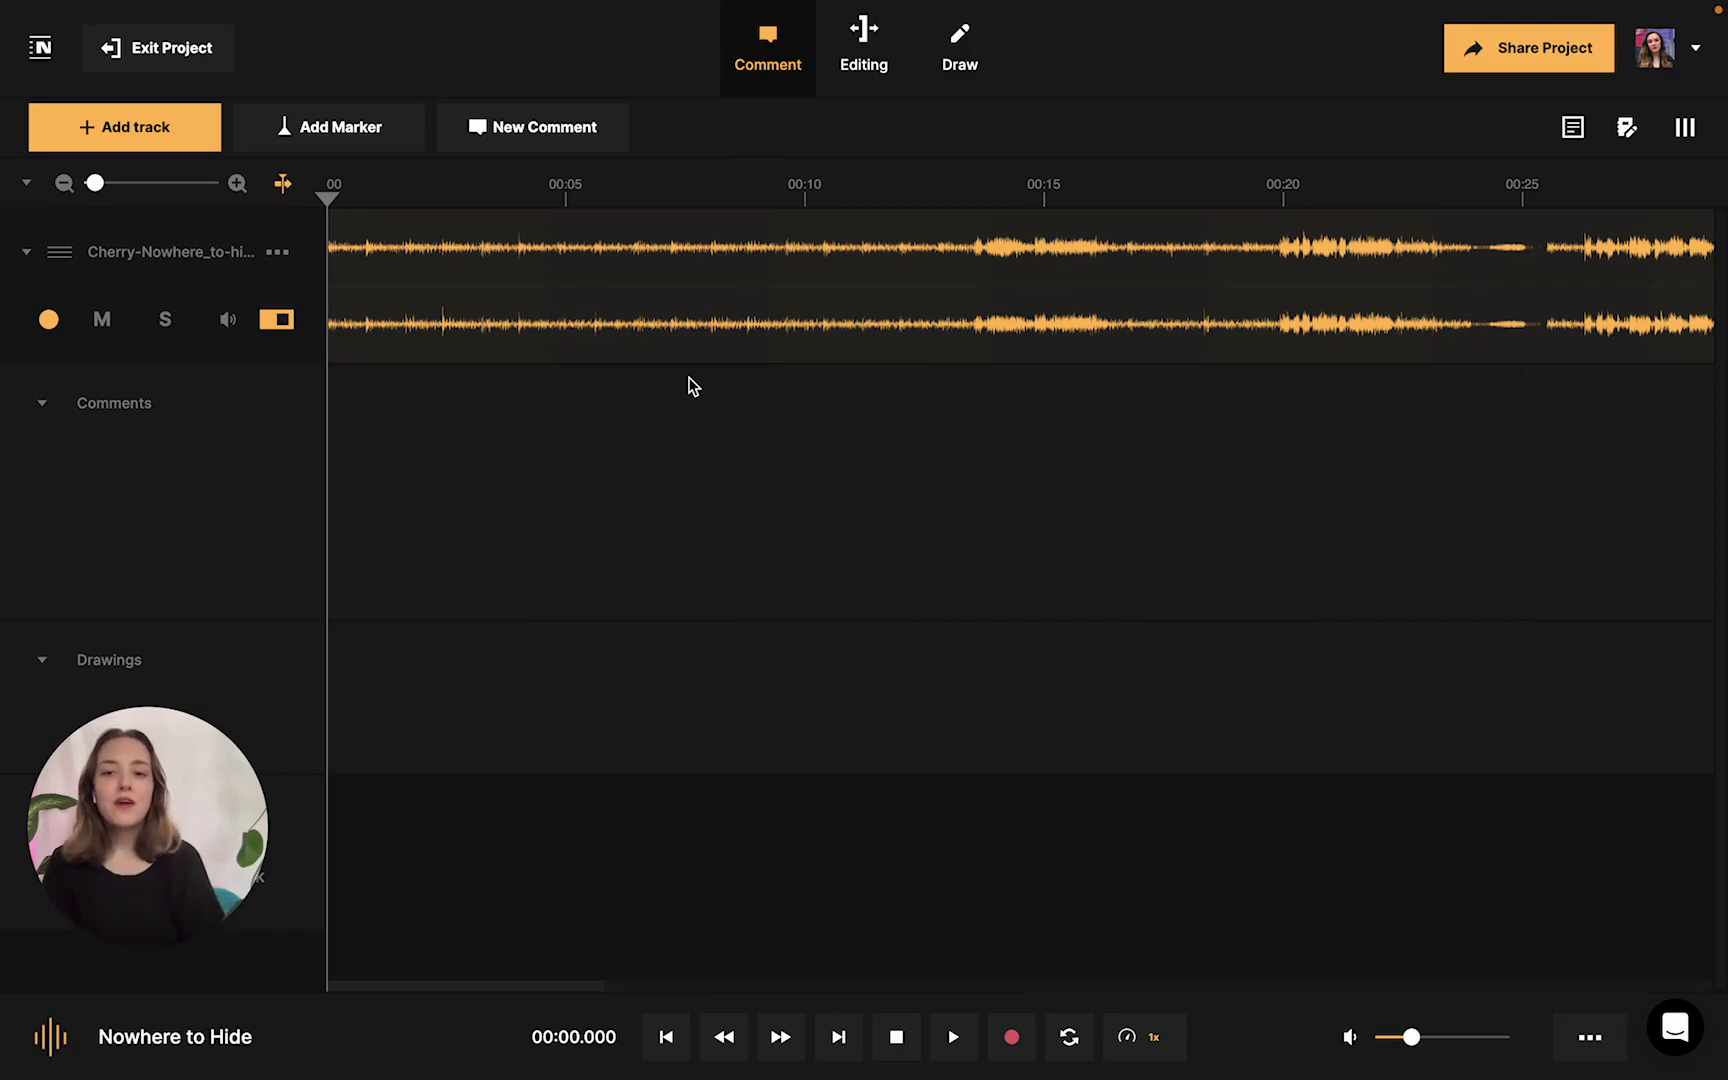
Place the playhead at about 00:25 on the waveform and fast-forward it by two seconds.
click(1408, 285)
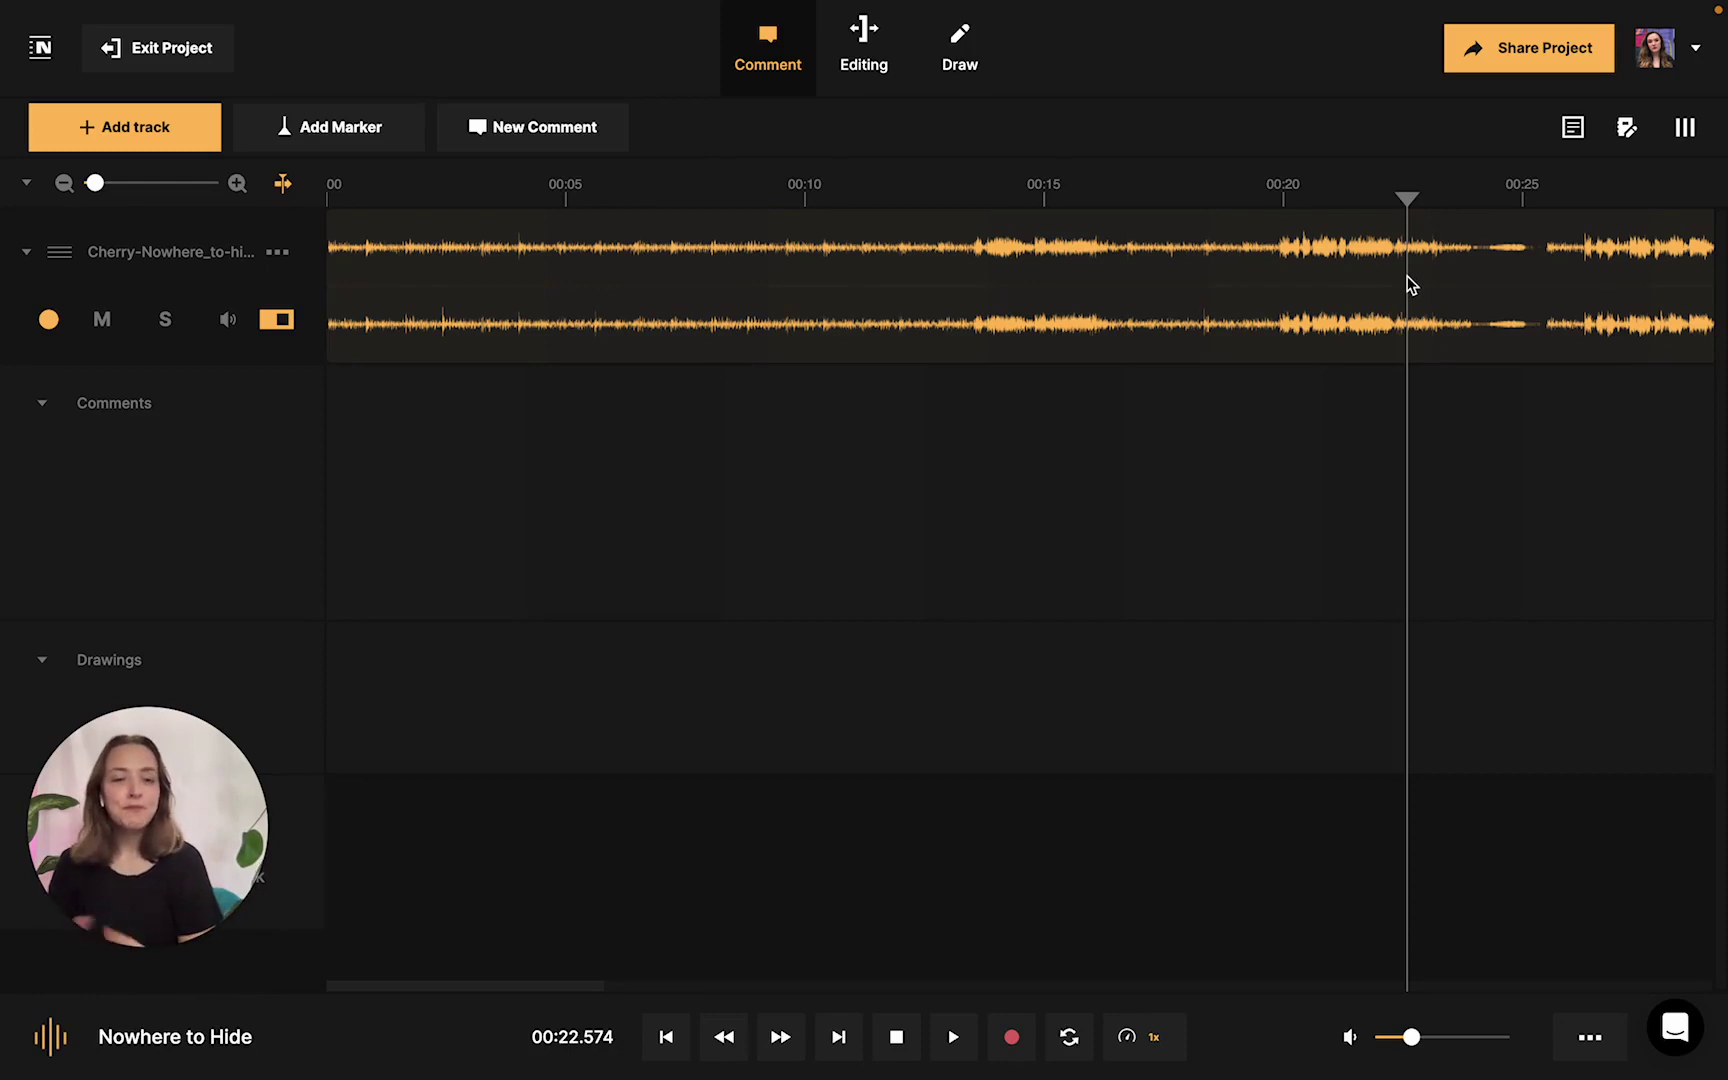
scroll(1407, 282, right, 5)
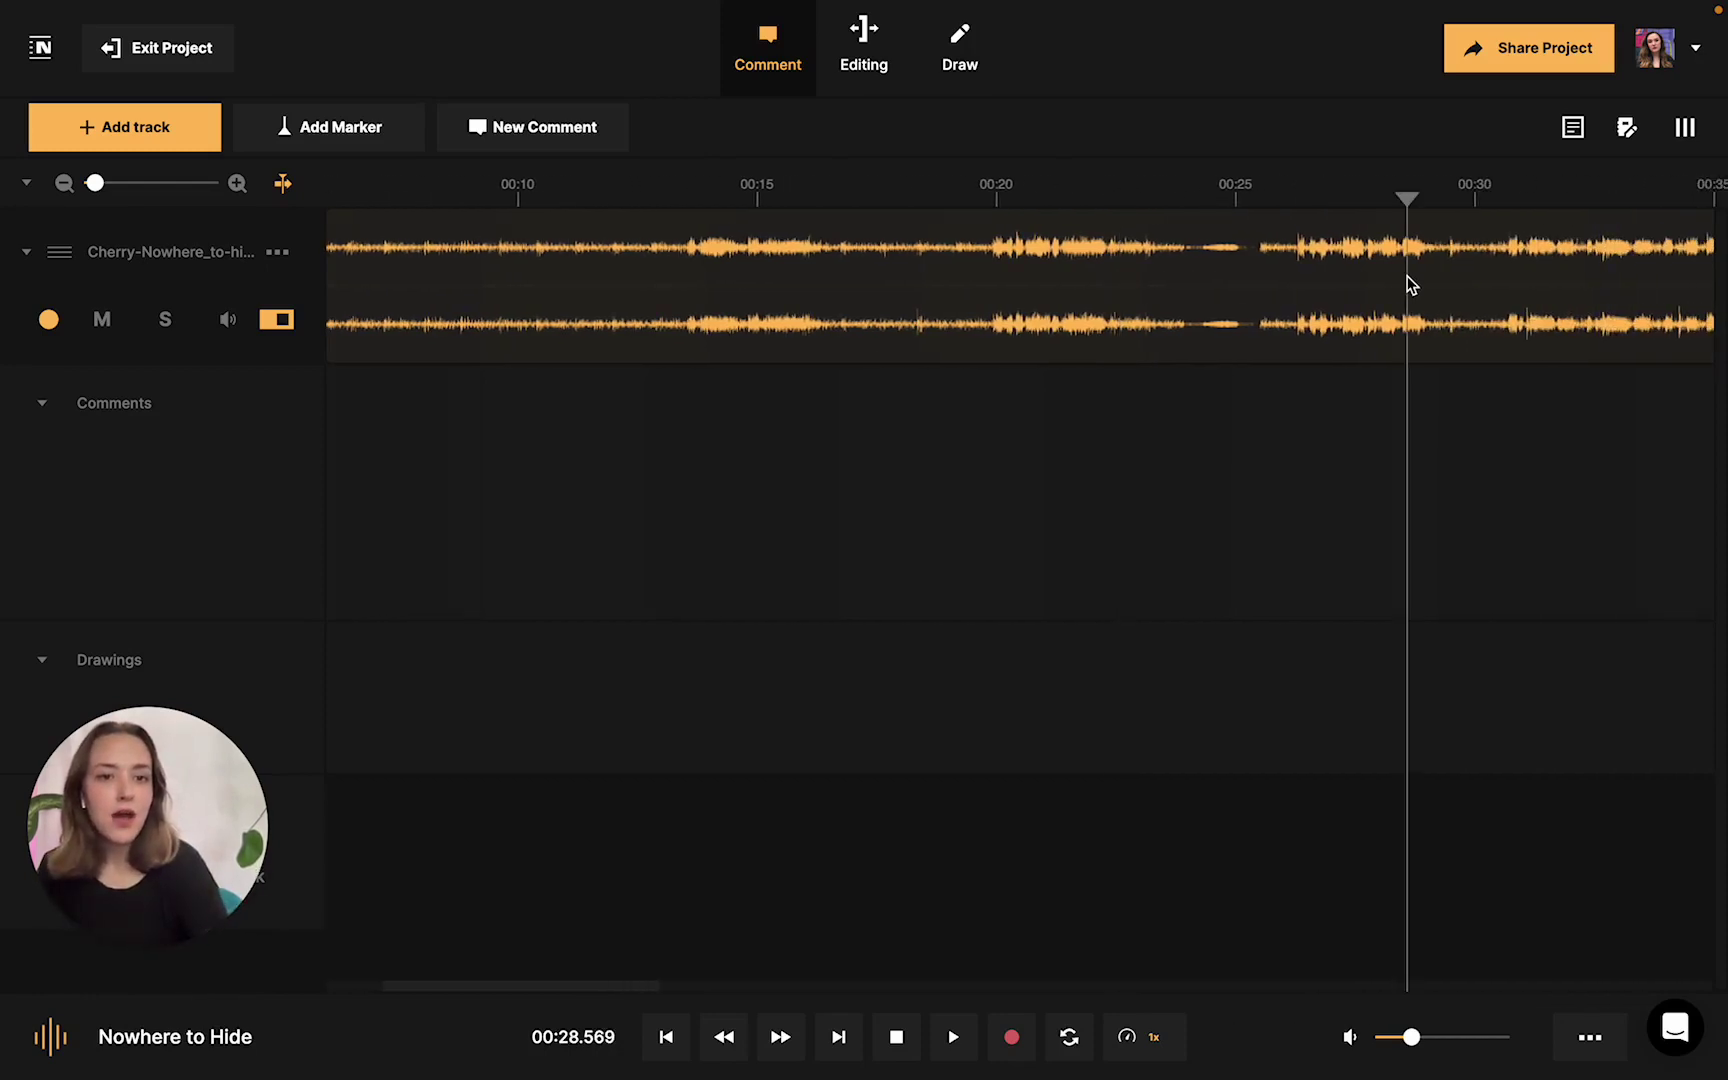
click(1244, 248)
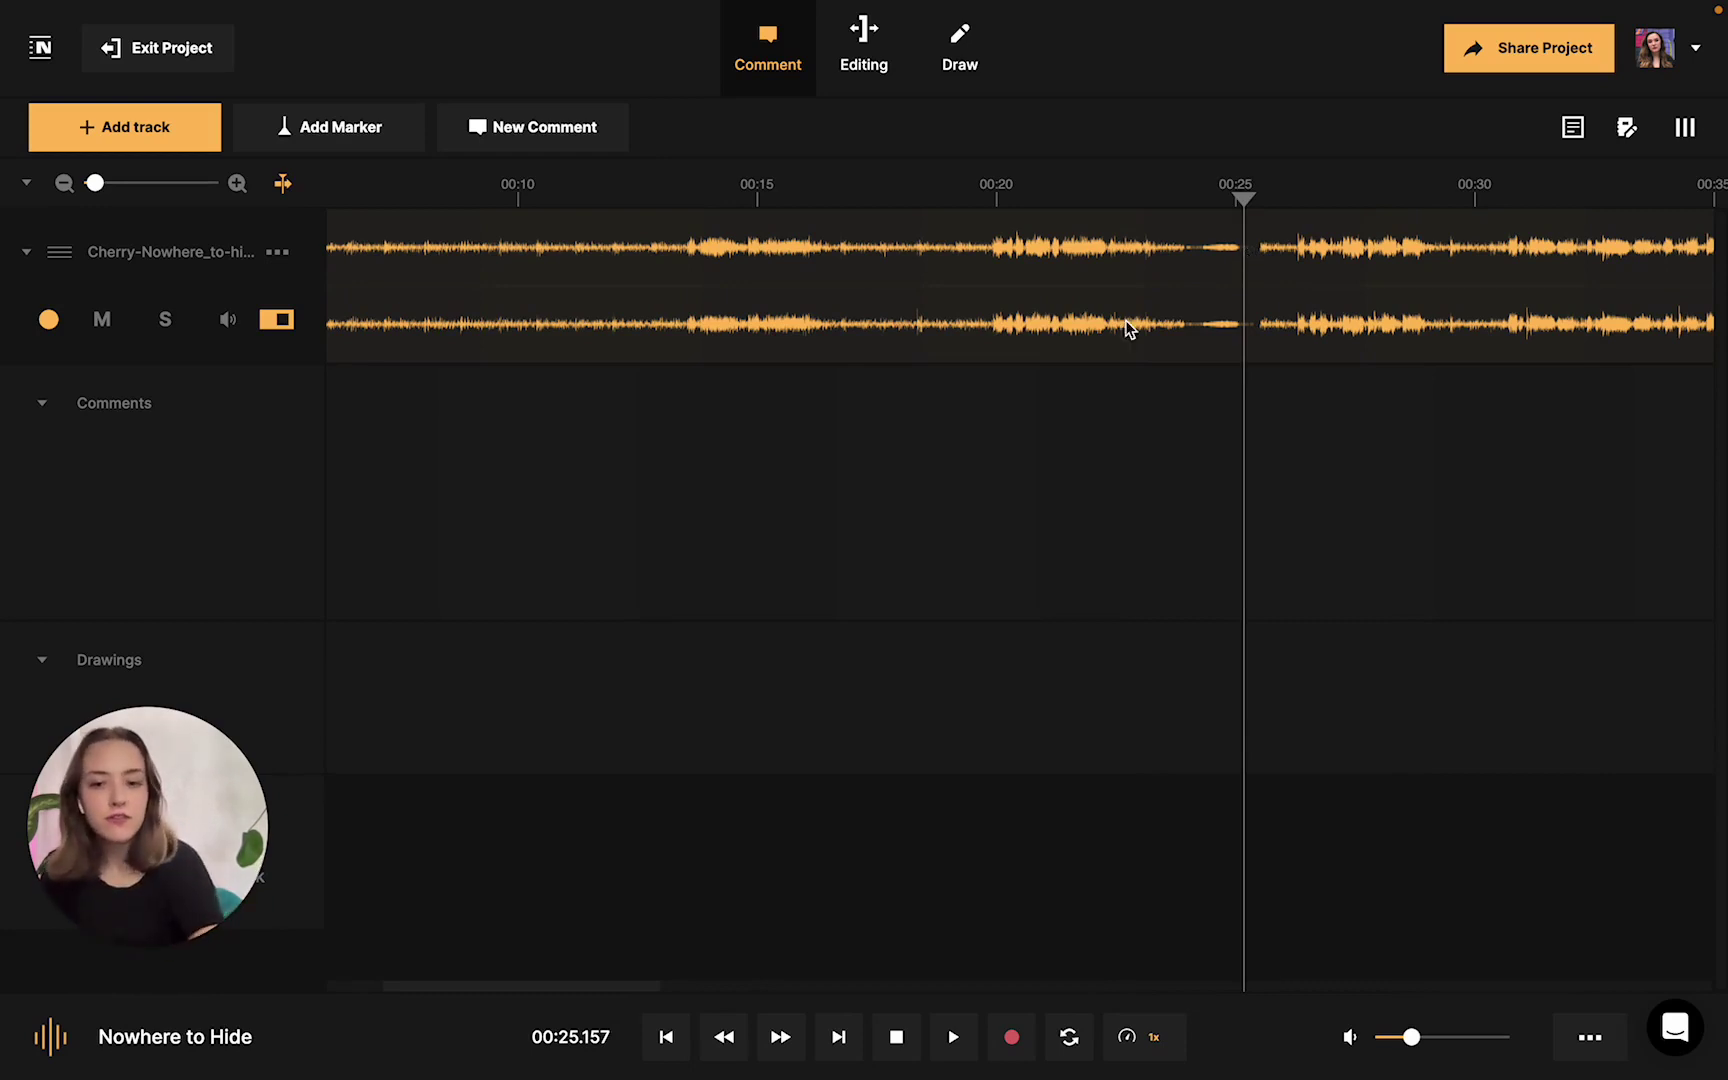
click(778, 1040)
click(778, 1040)
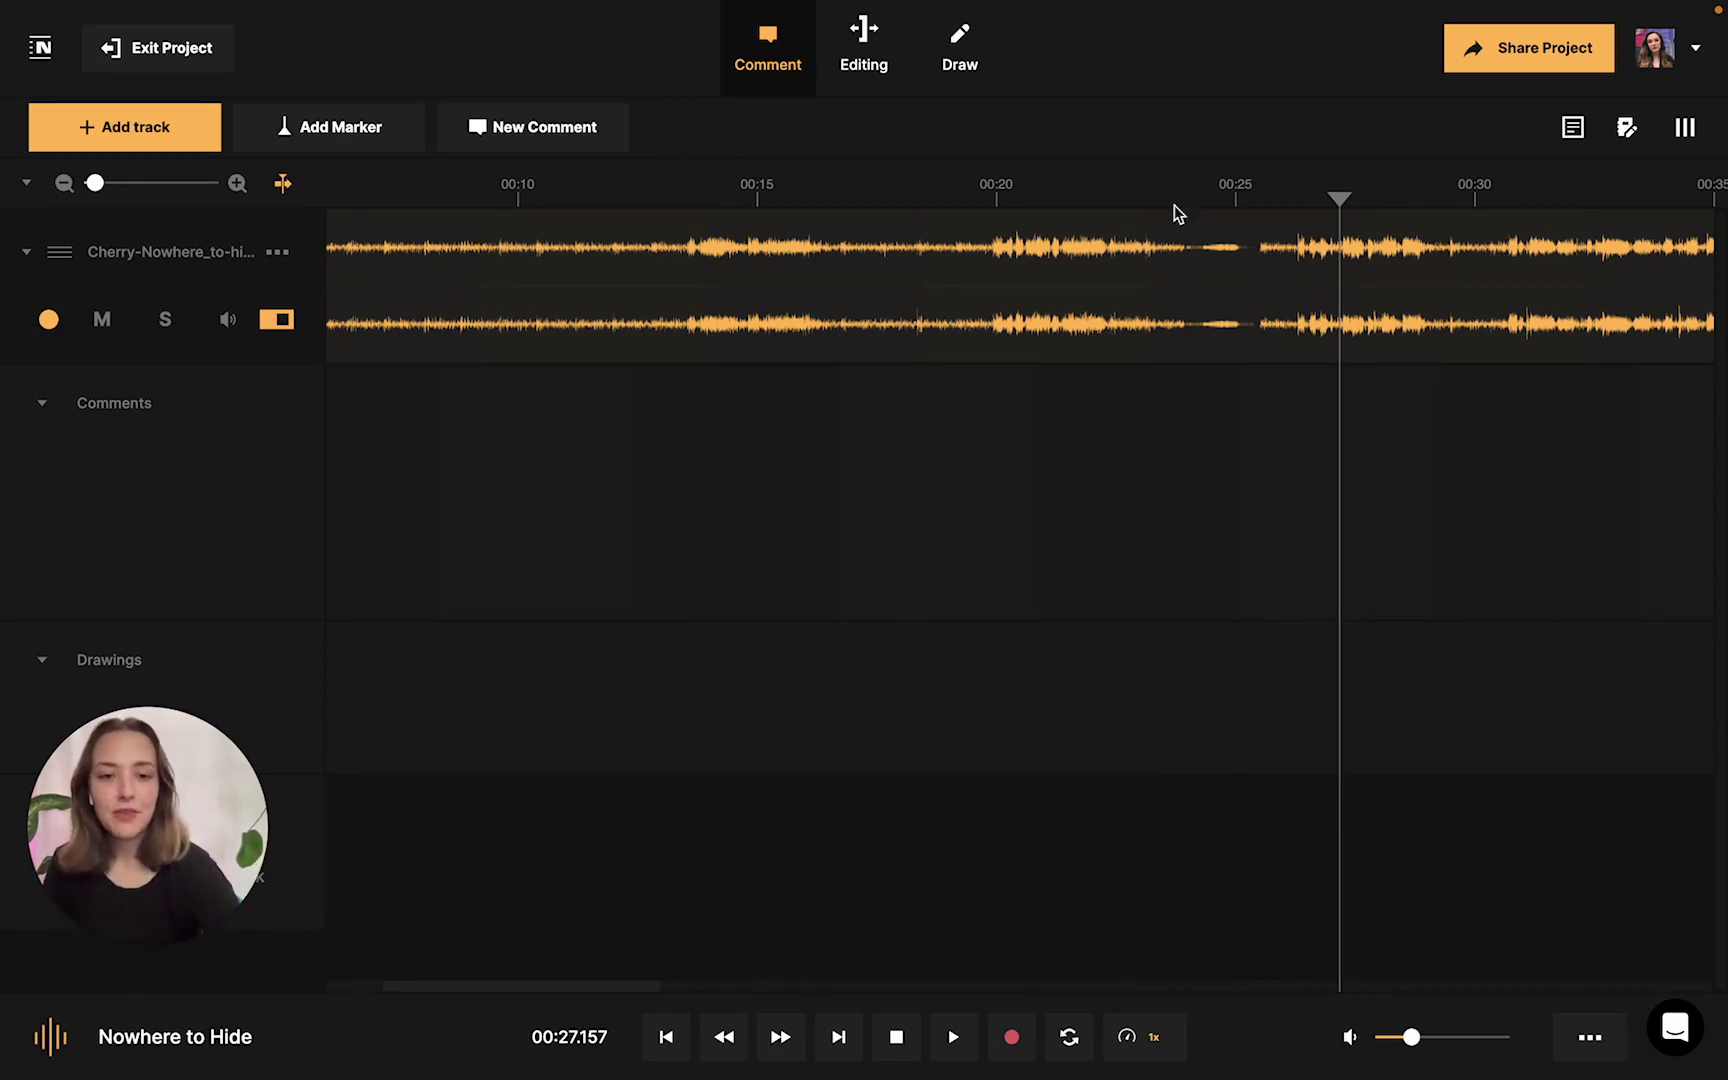
Play the track from about 00:26 and start a new comment at 00:31, pausing playback for writing.
click(1279, 236)
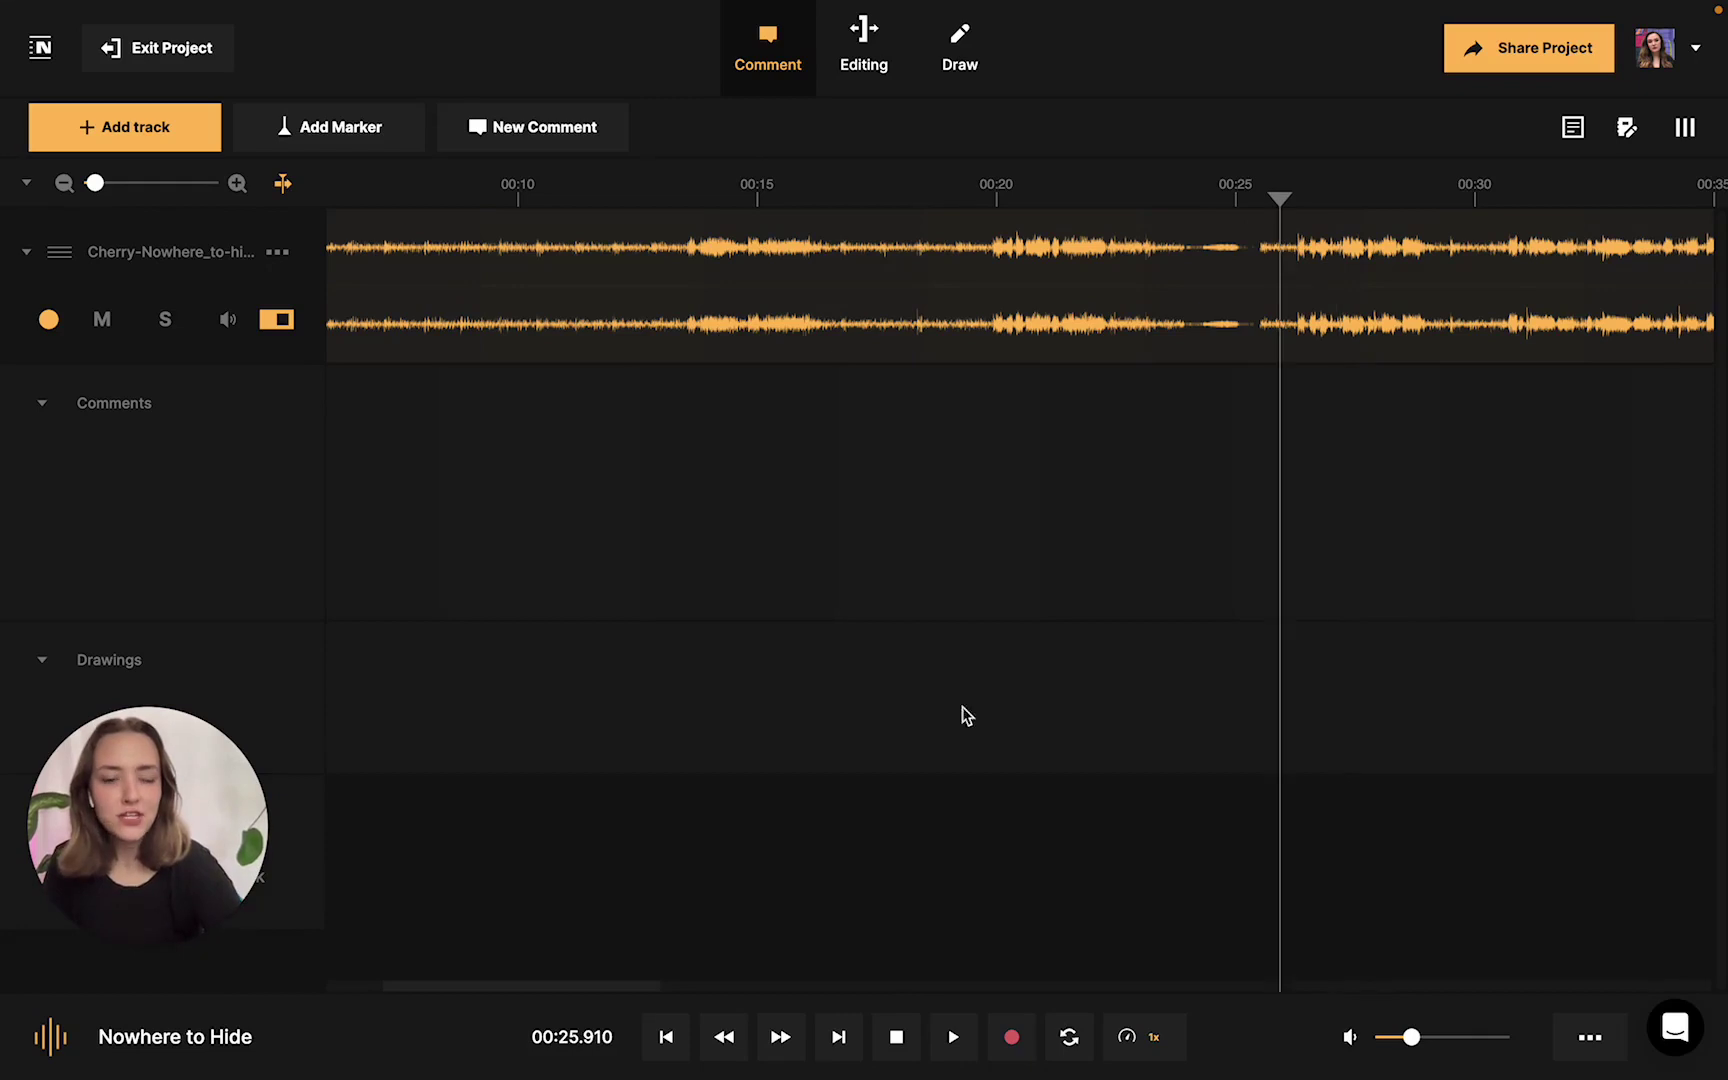
click(953, 1045)
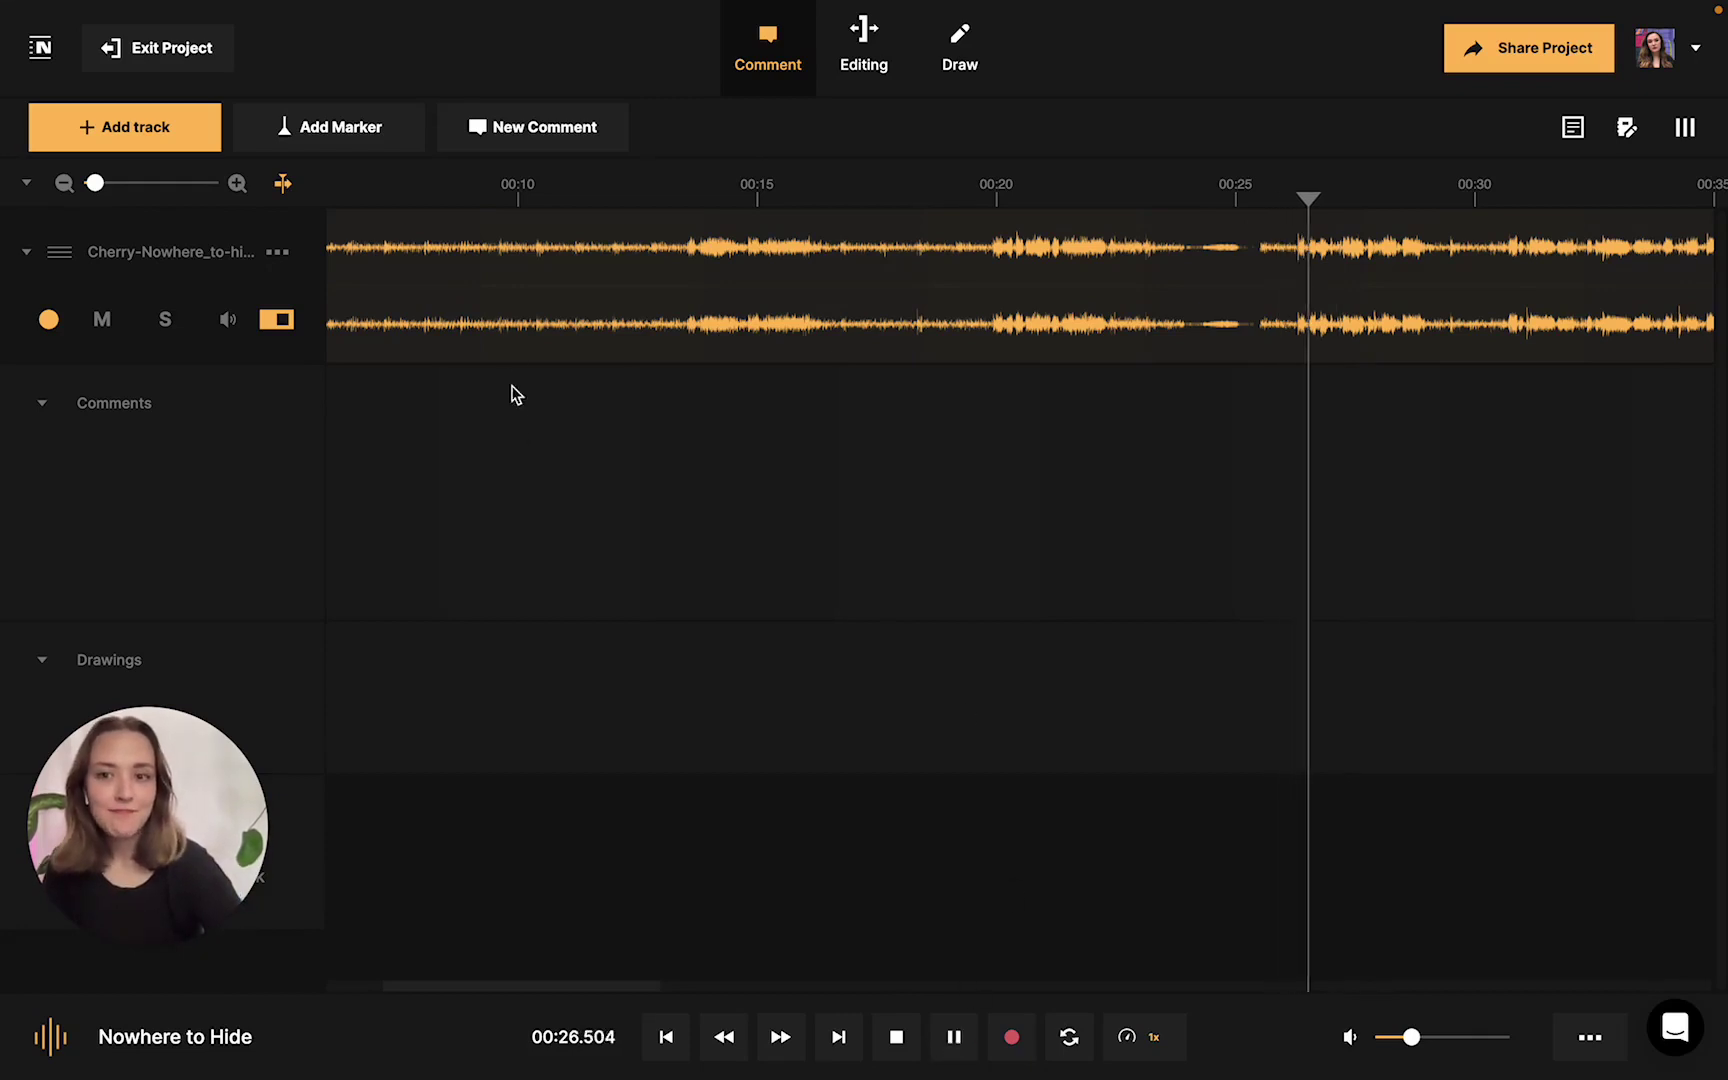
click(522, 128)
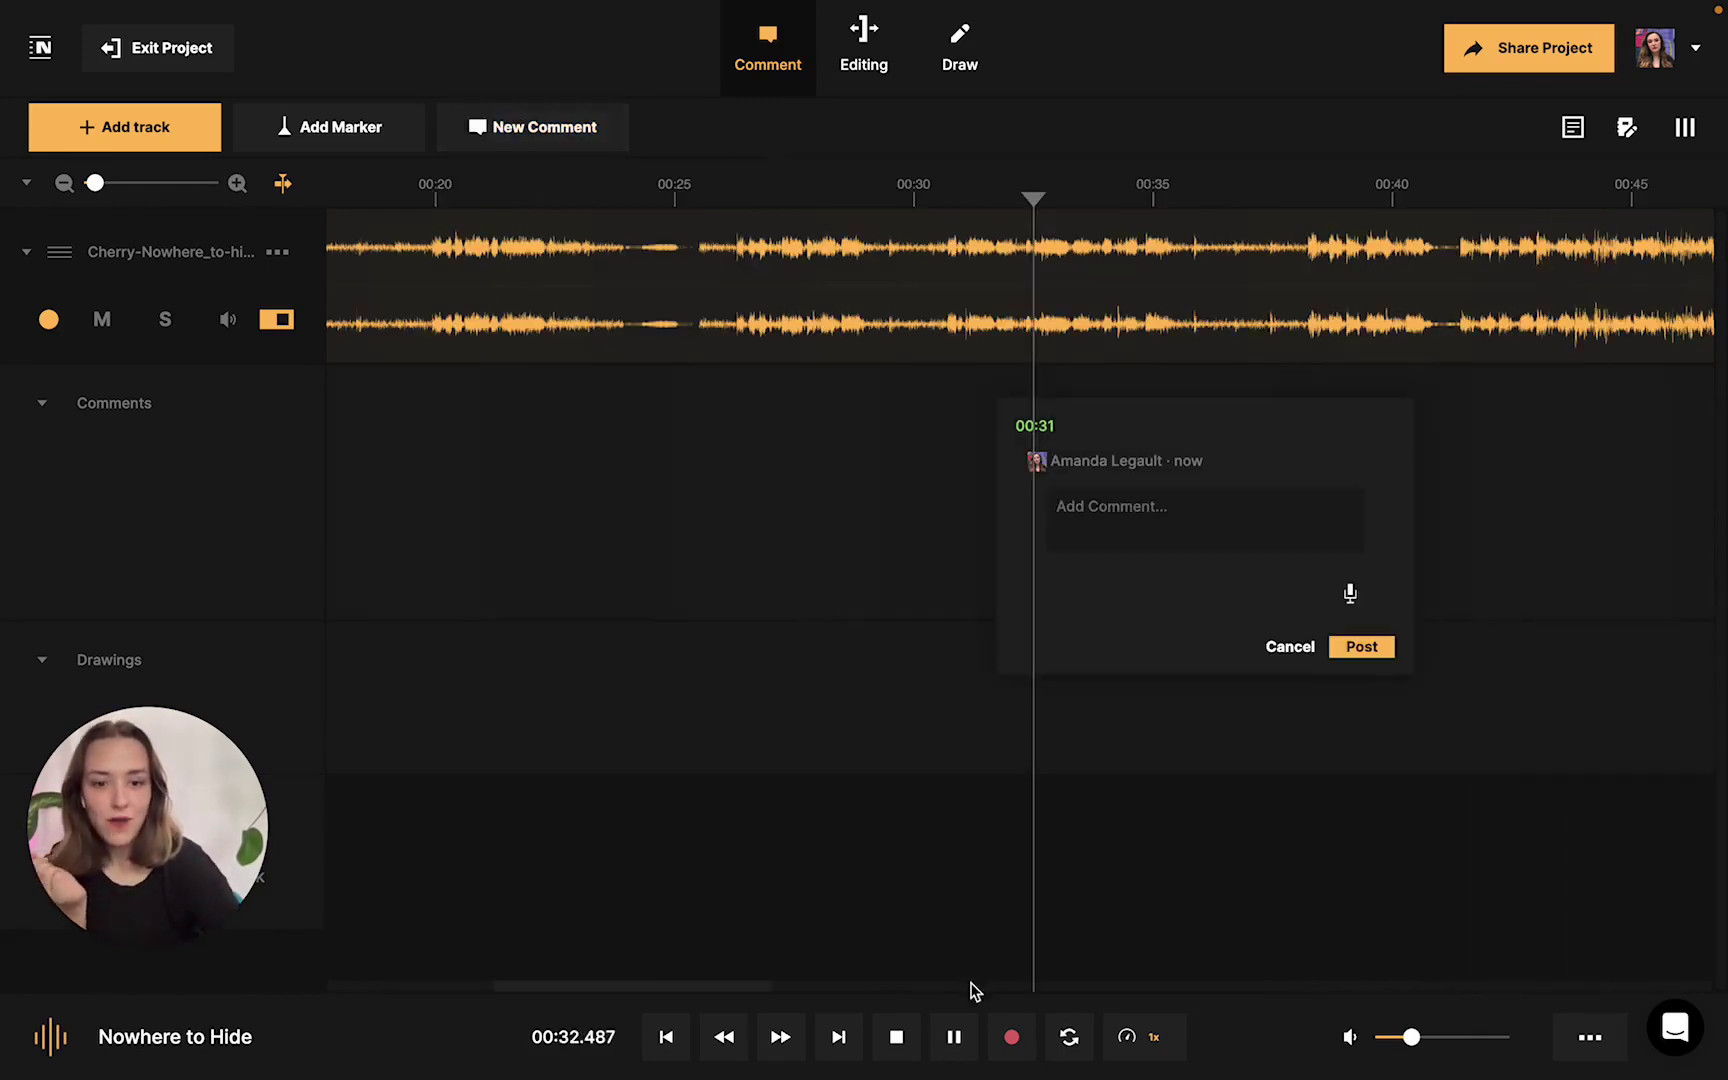
click(953, 1037)
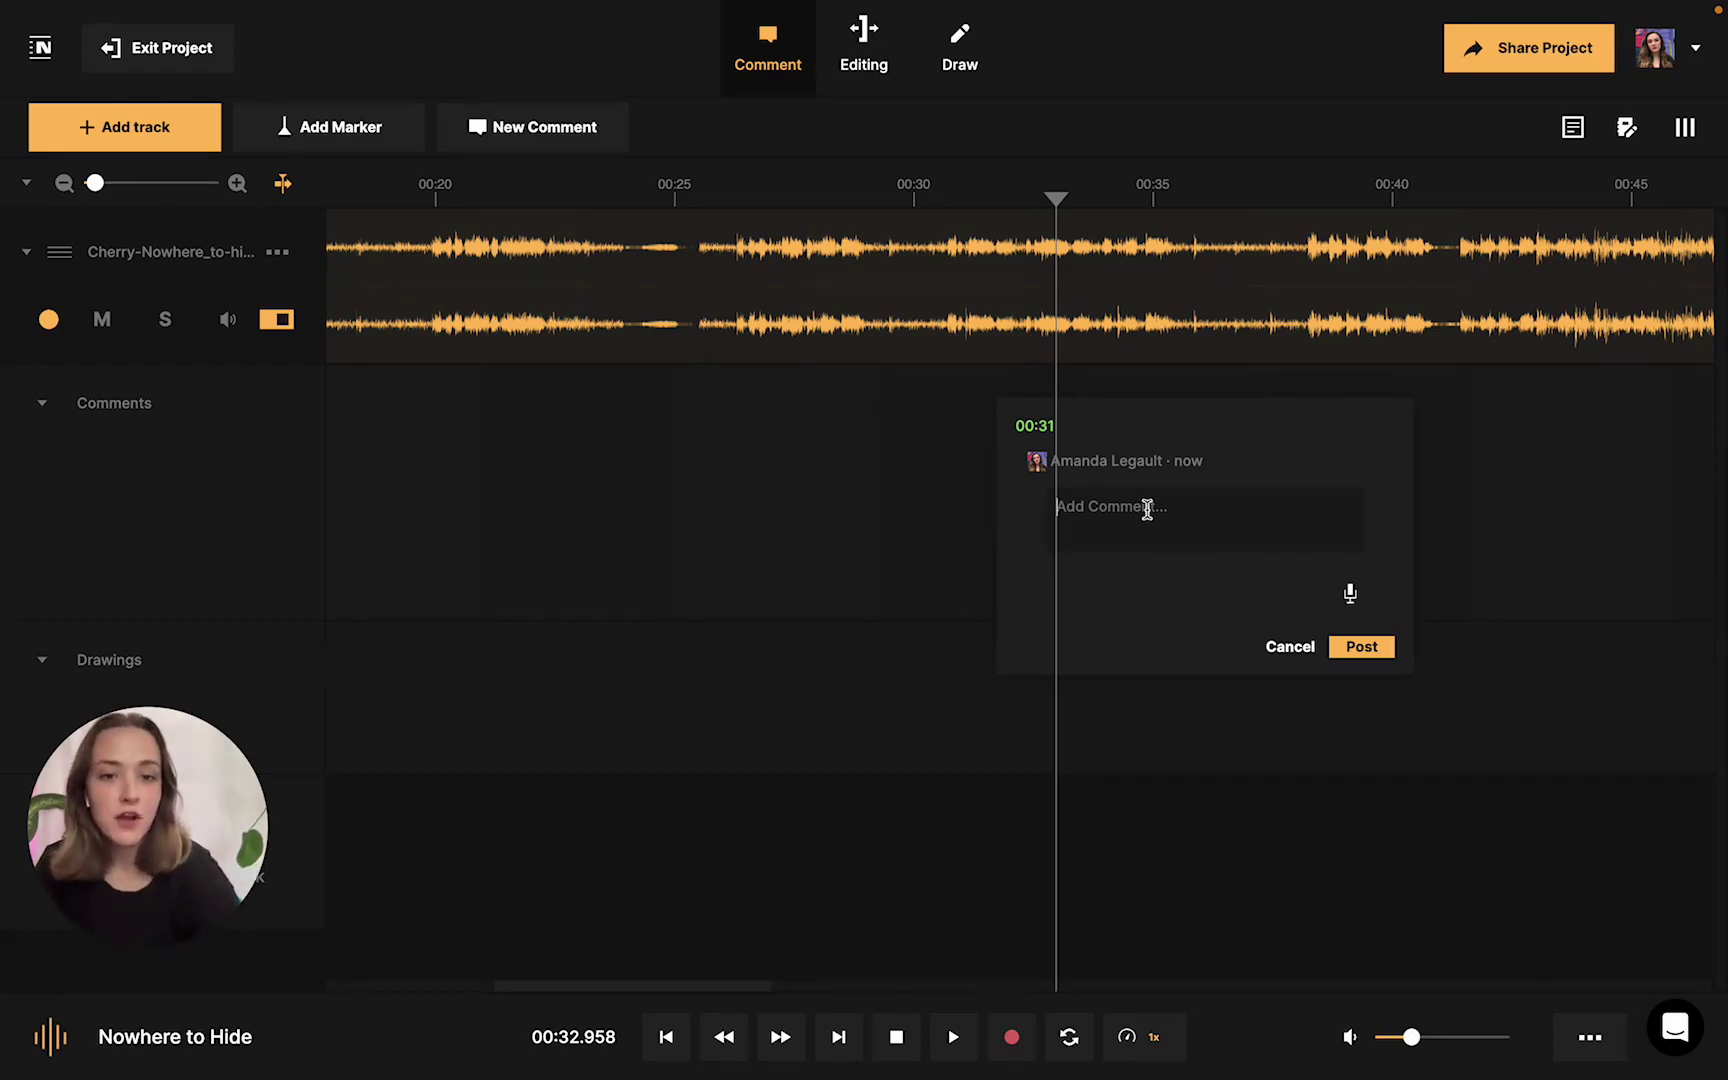
Post the 00:31 comment with the text "Powerful vibrato, really rich and deep.".
text(Power)
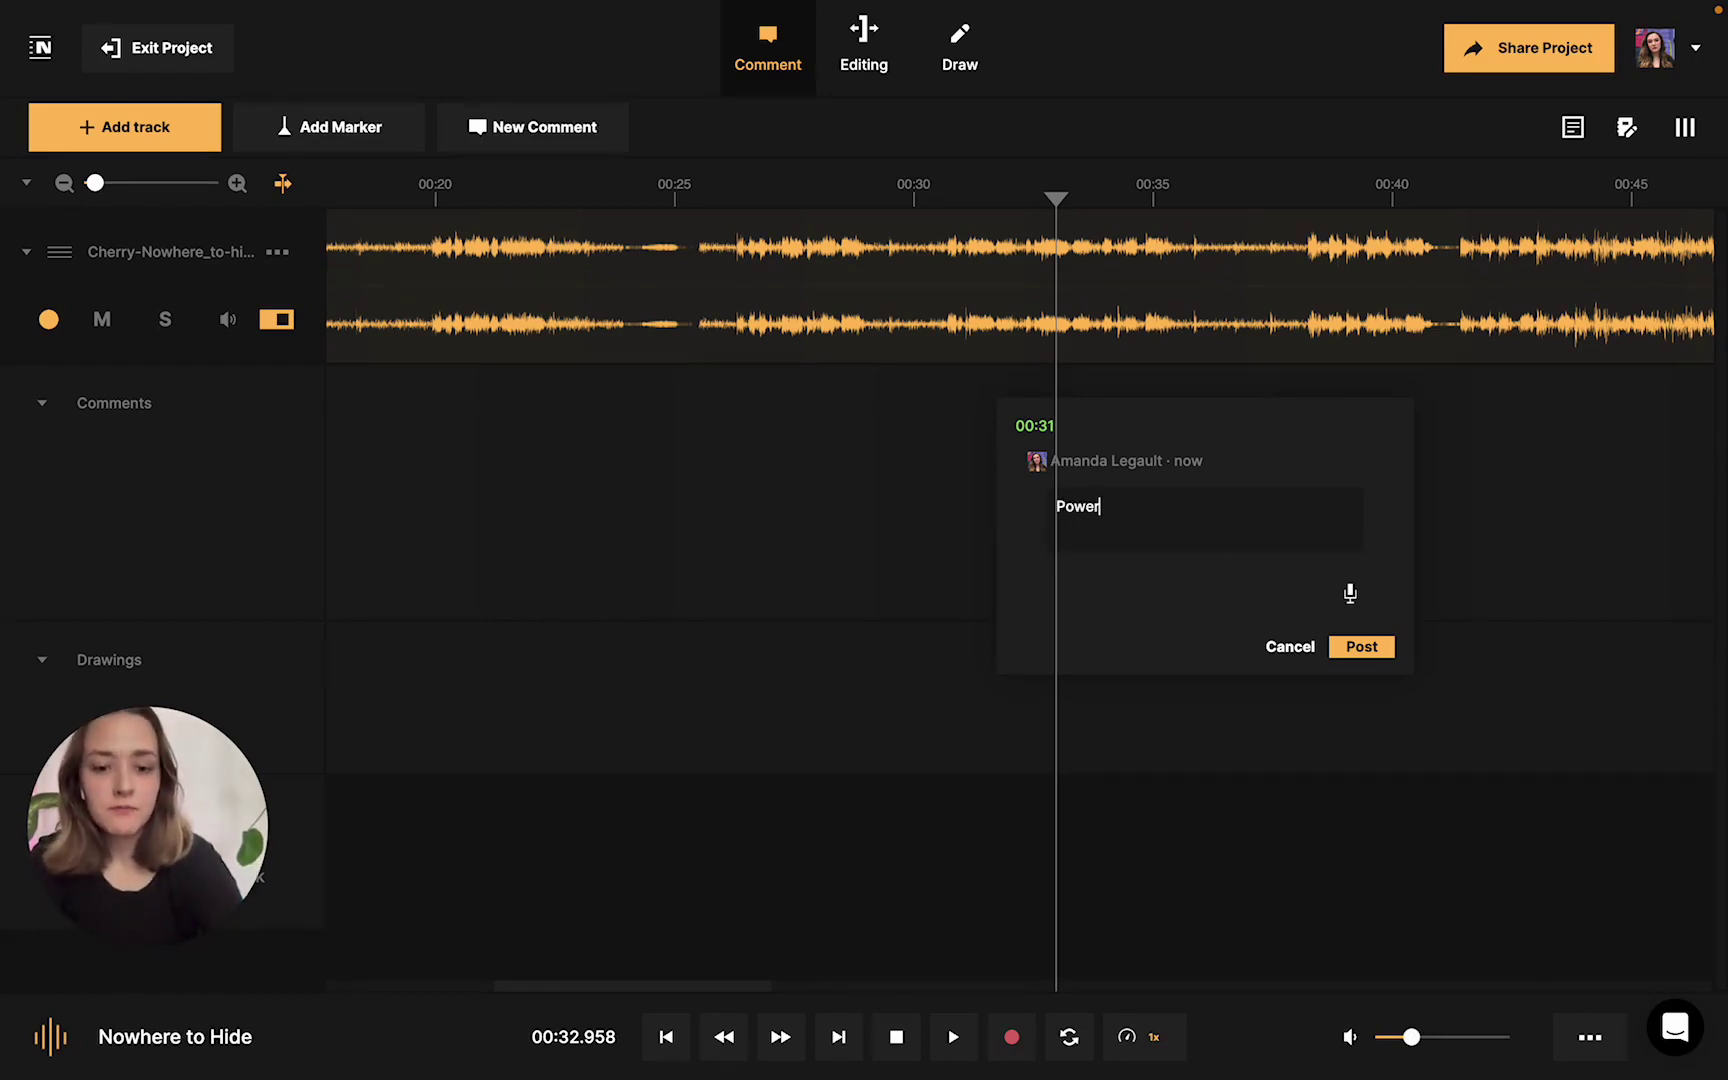
text(ful vibr)
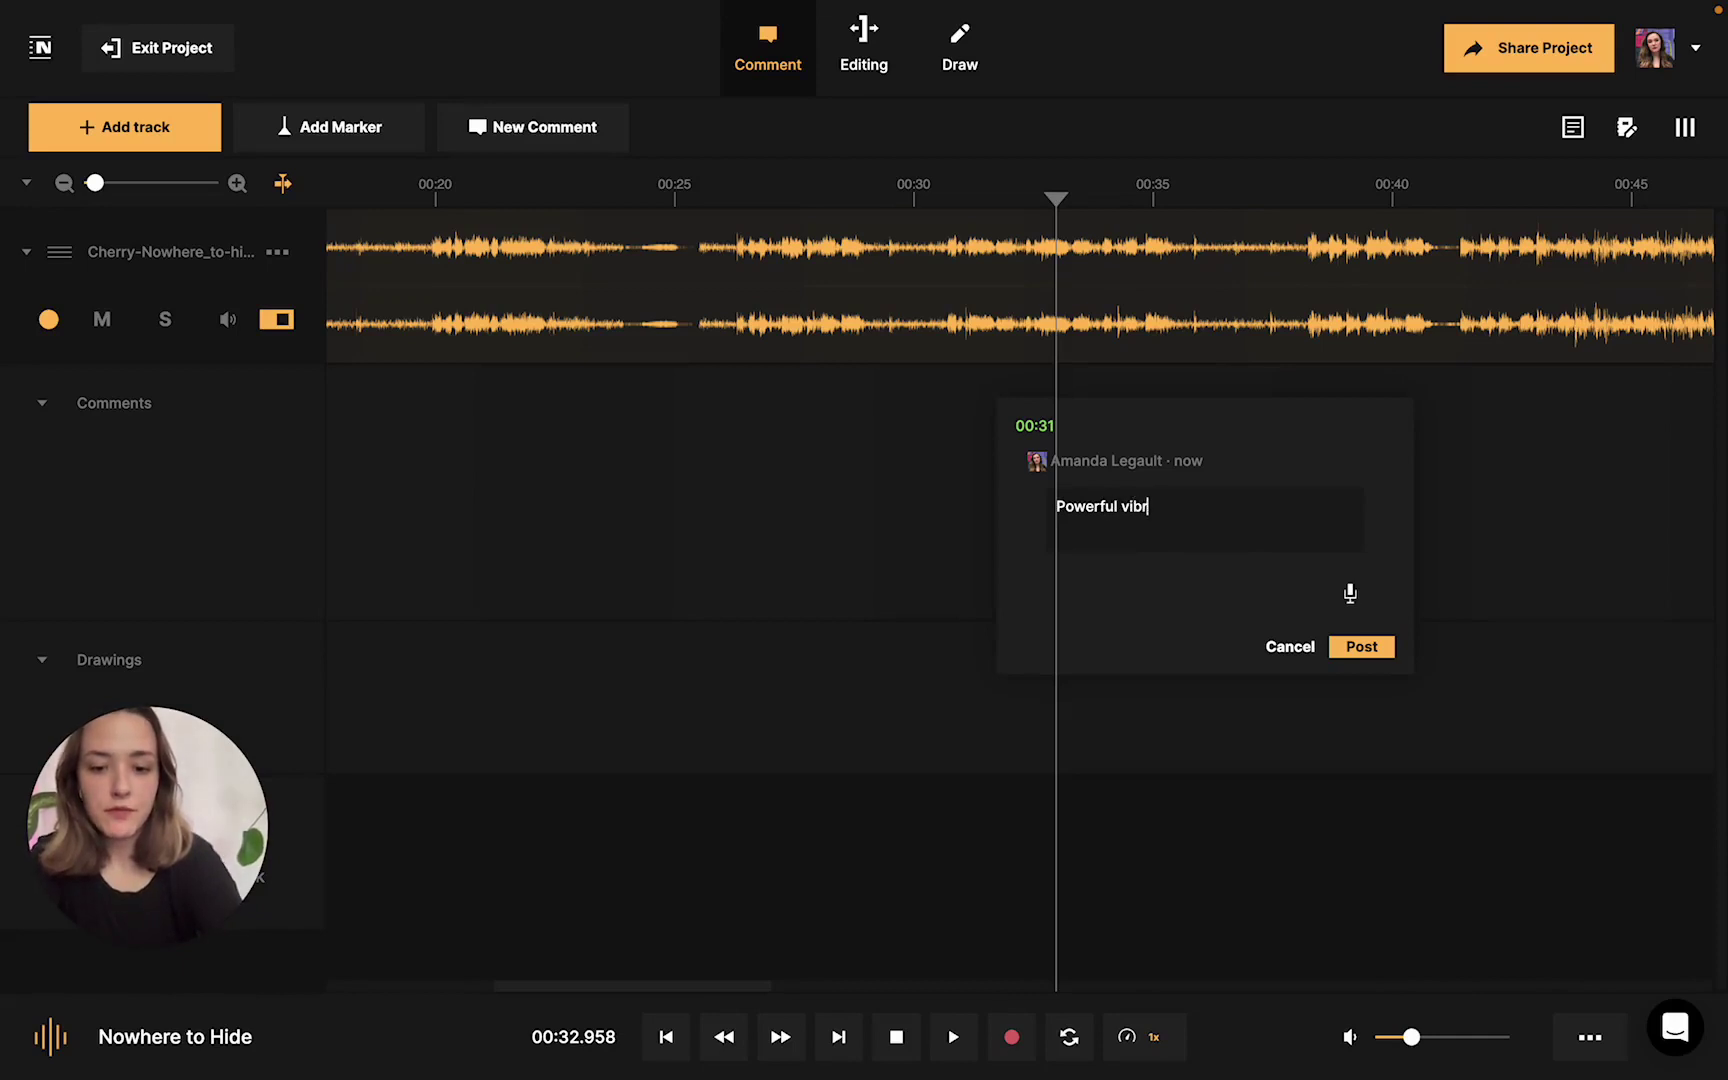
text(ato, really )
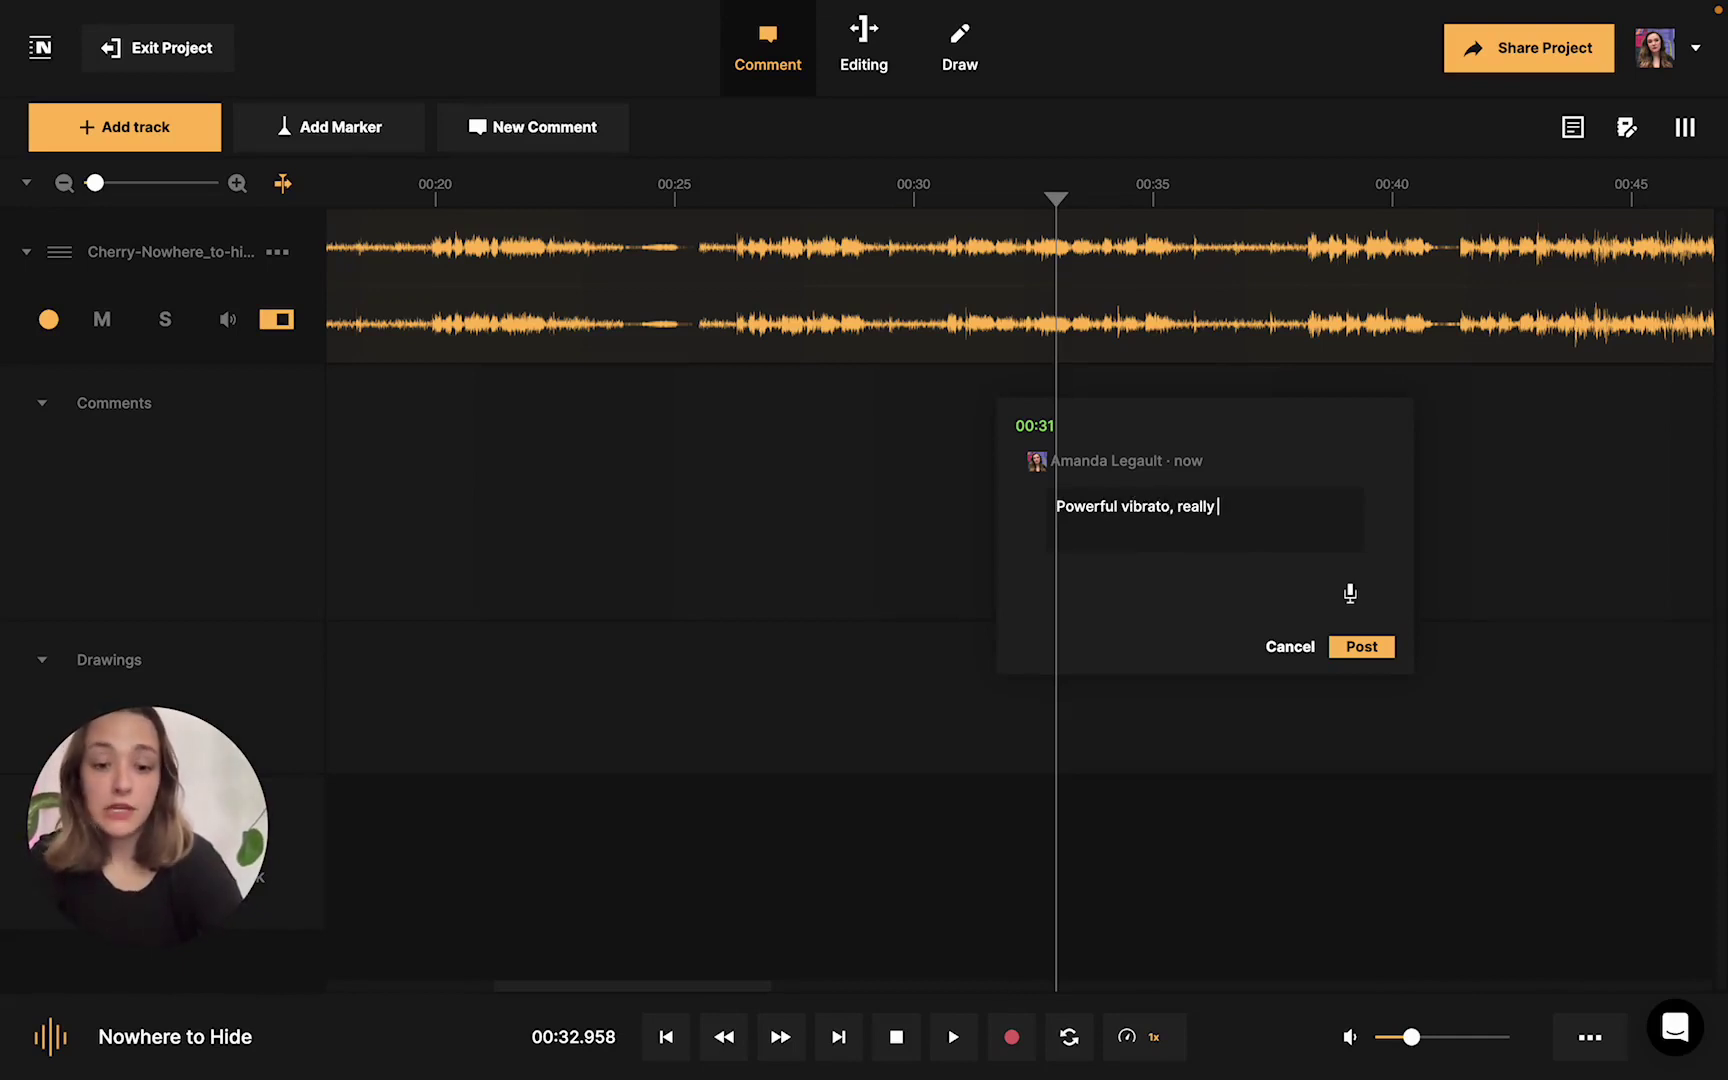
text(rich and deep.)
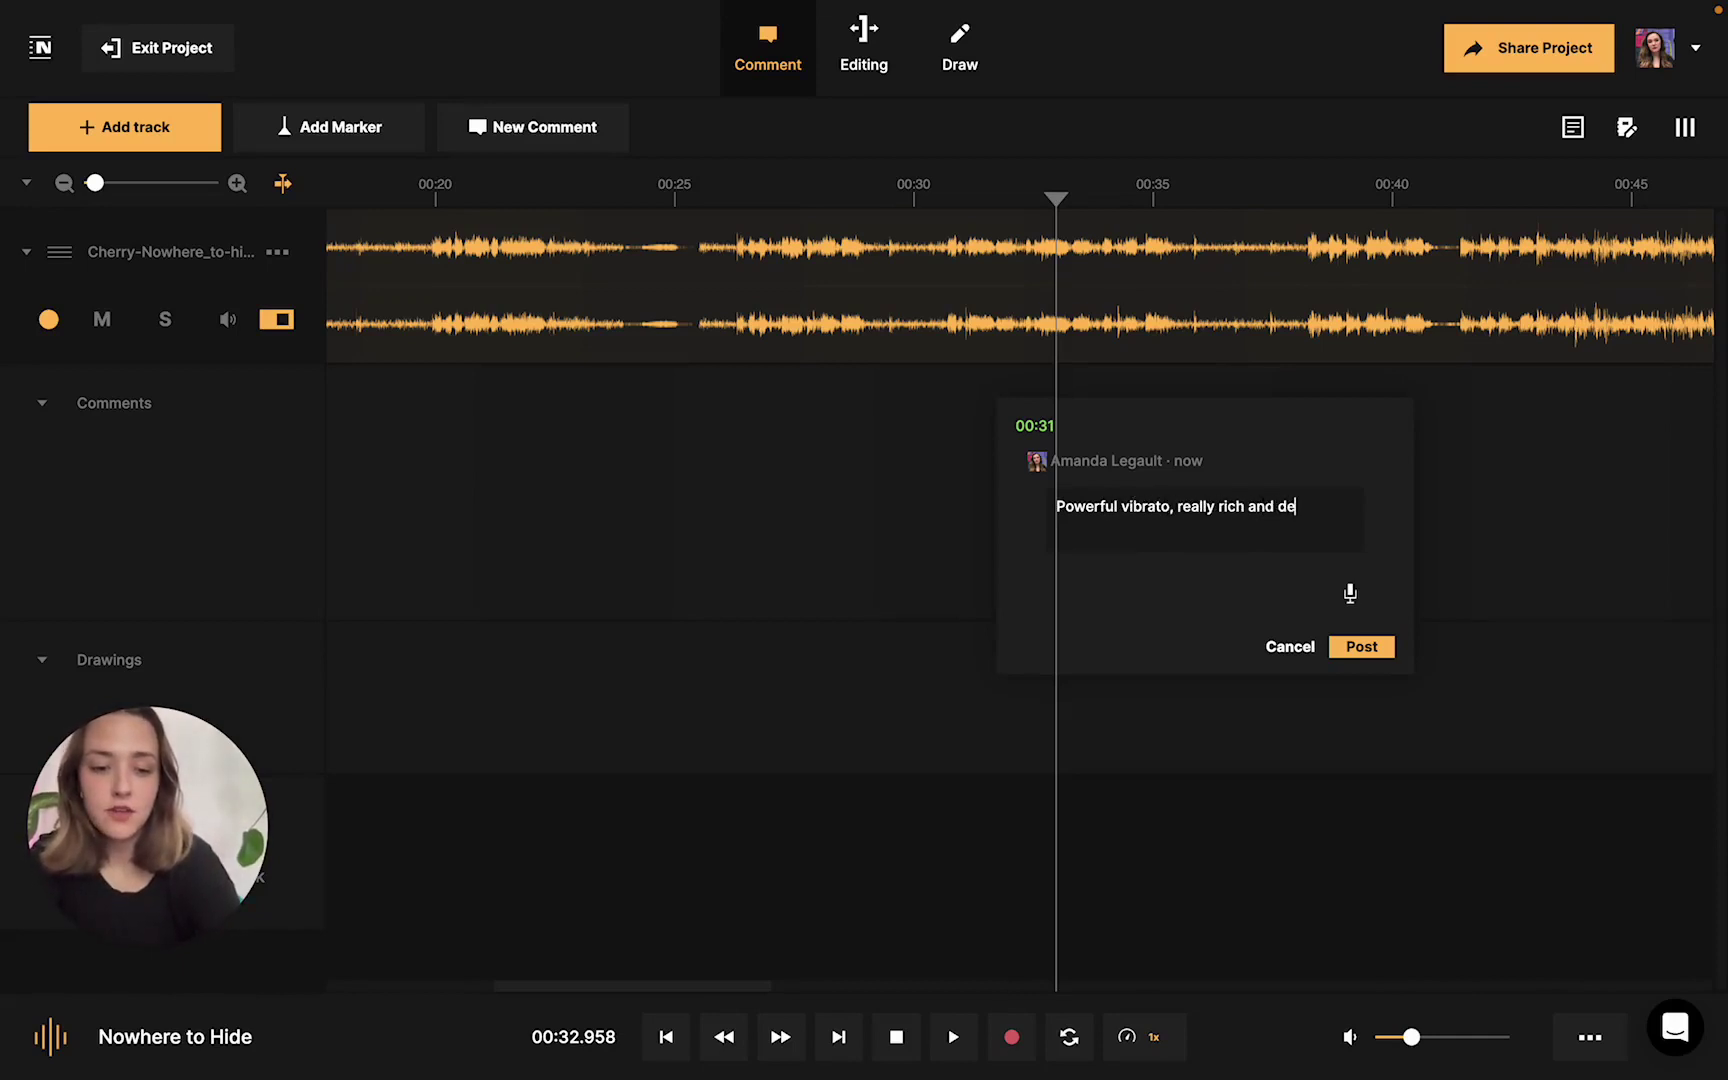
click(1372, 656)
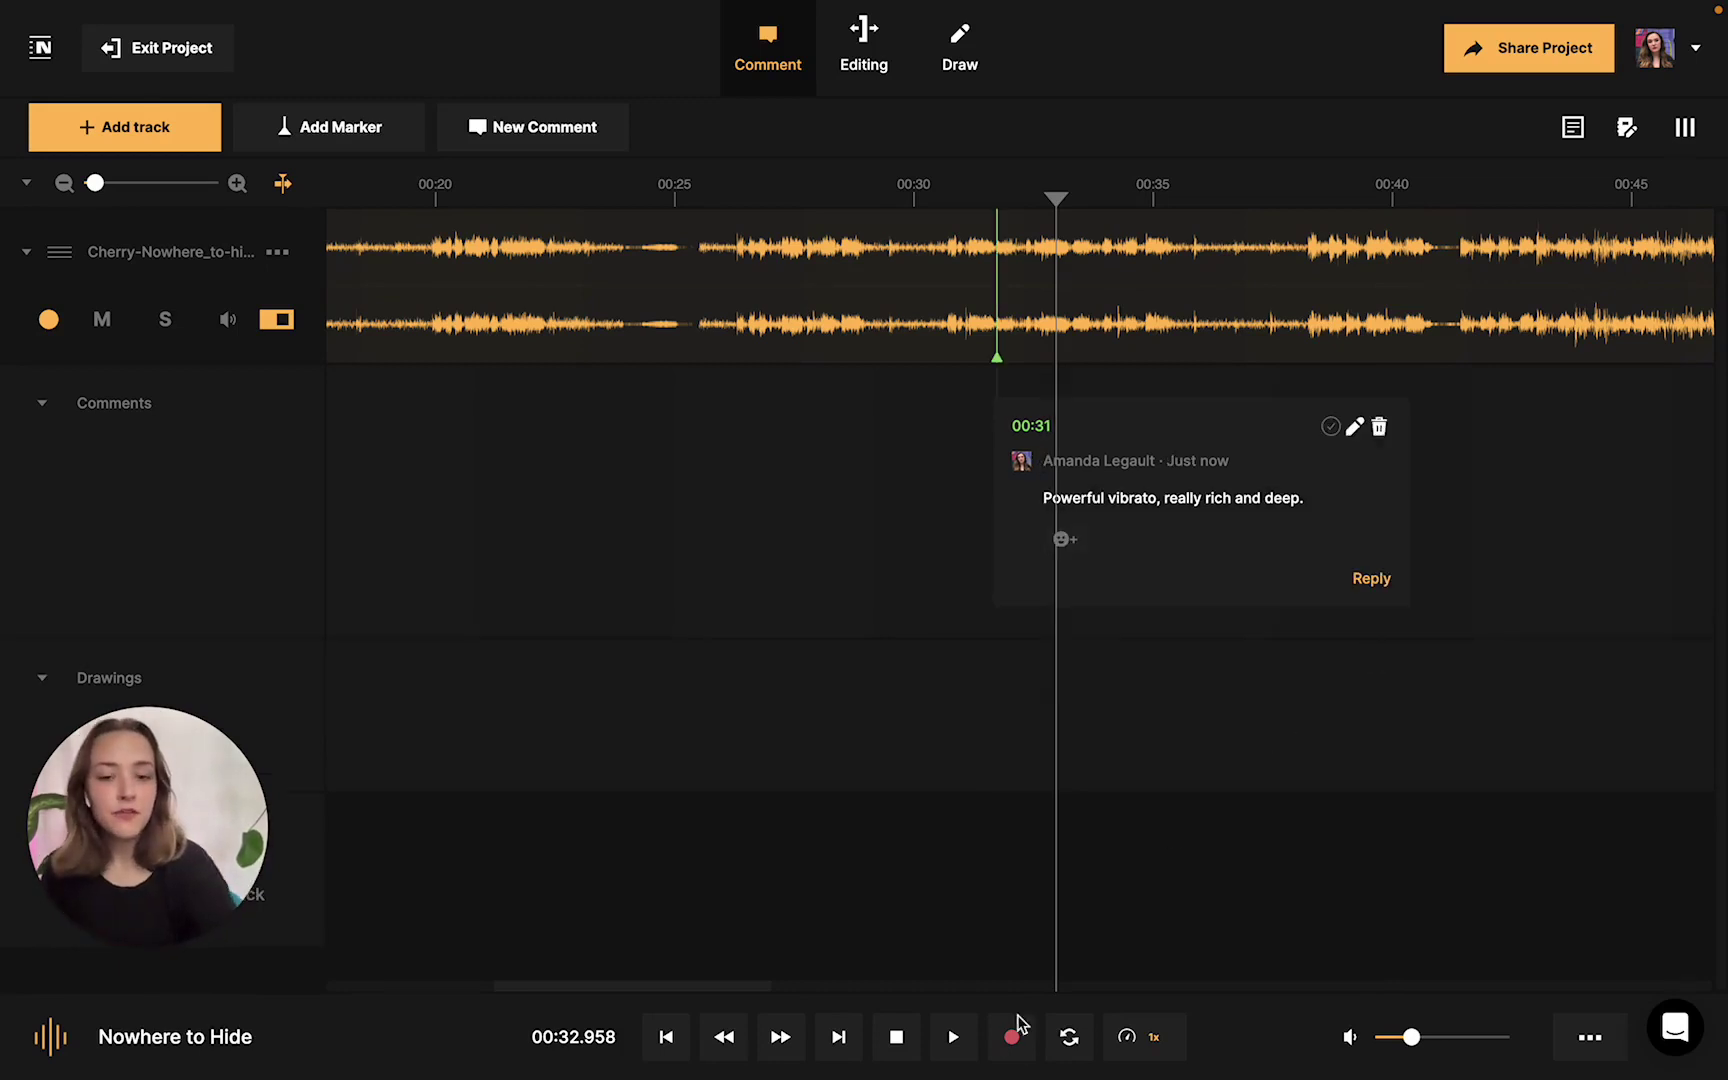
Resume playback and start a new comment at 00:39, pausing the track for writing.
click(950, 1039)
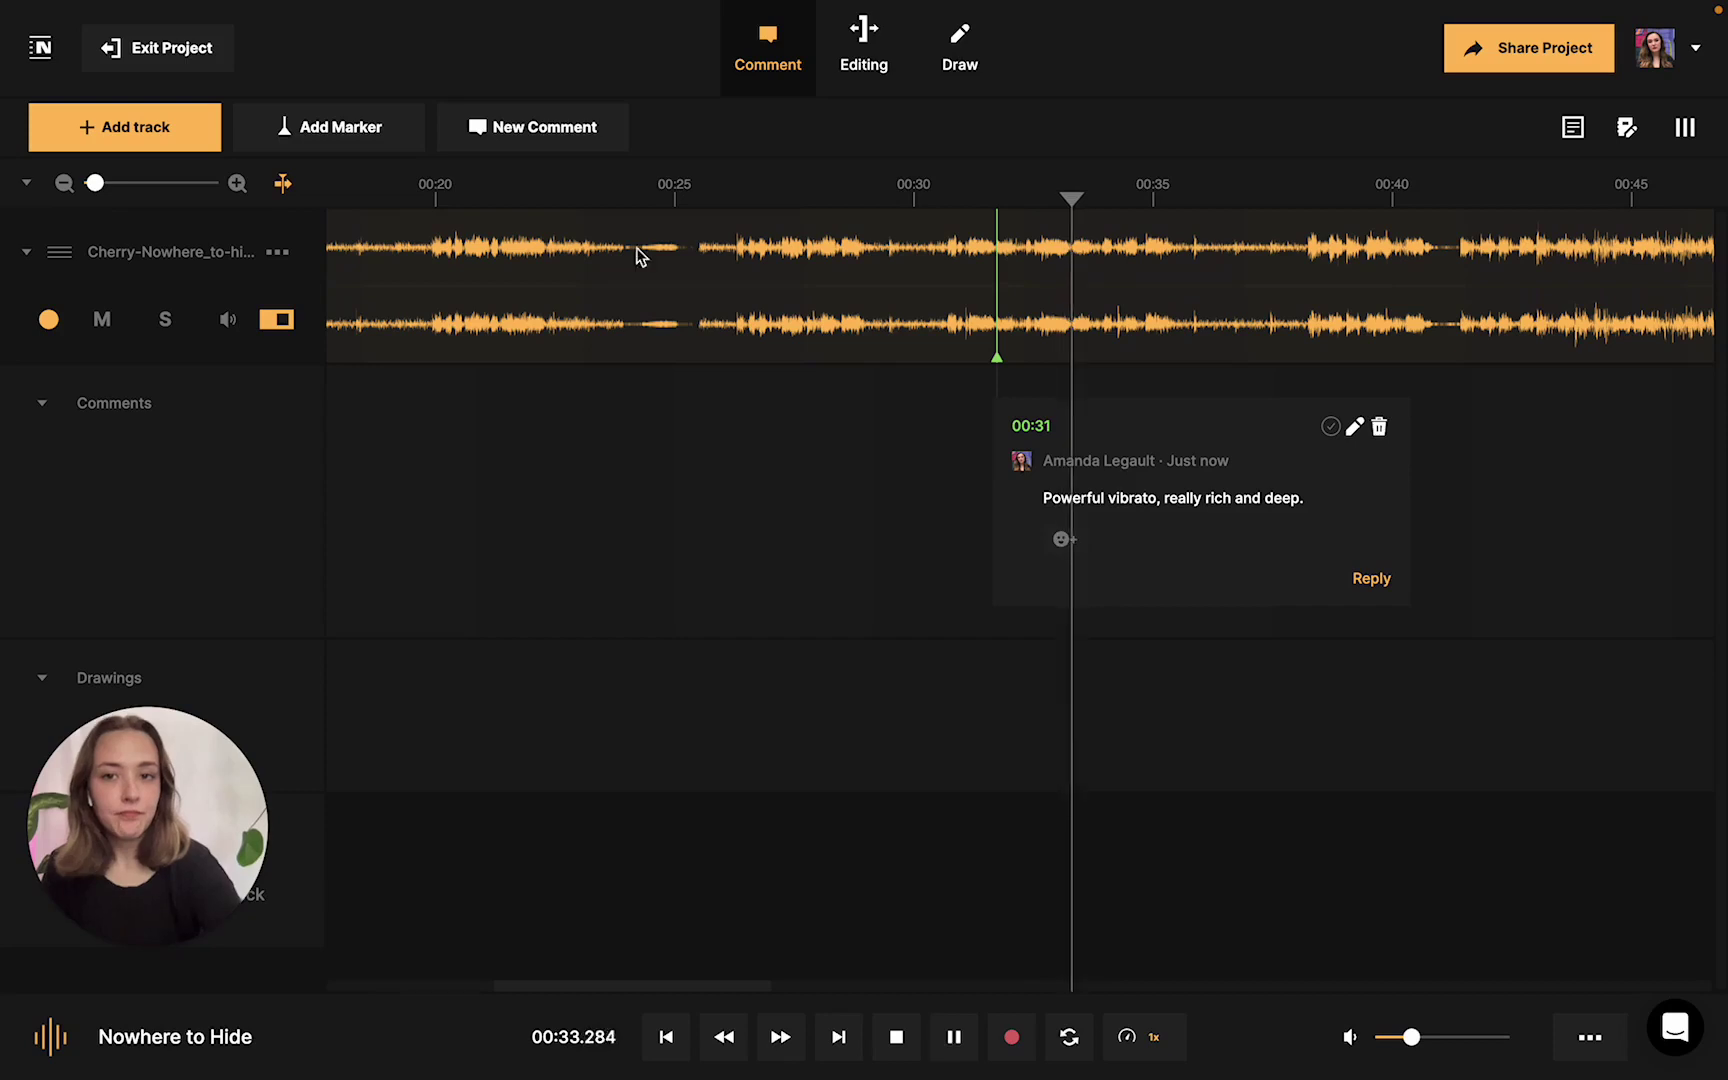
click(578, 148)
click(953, 1040)
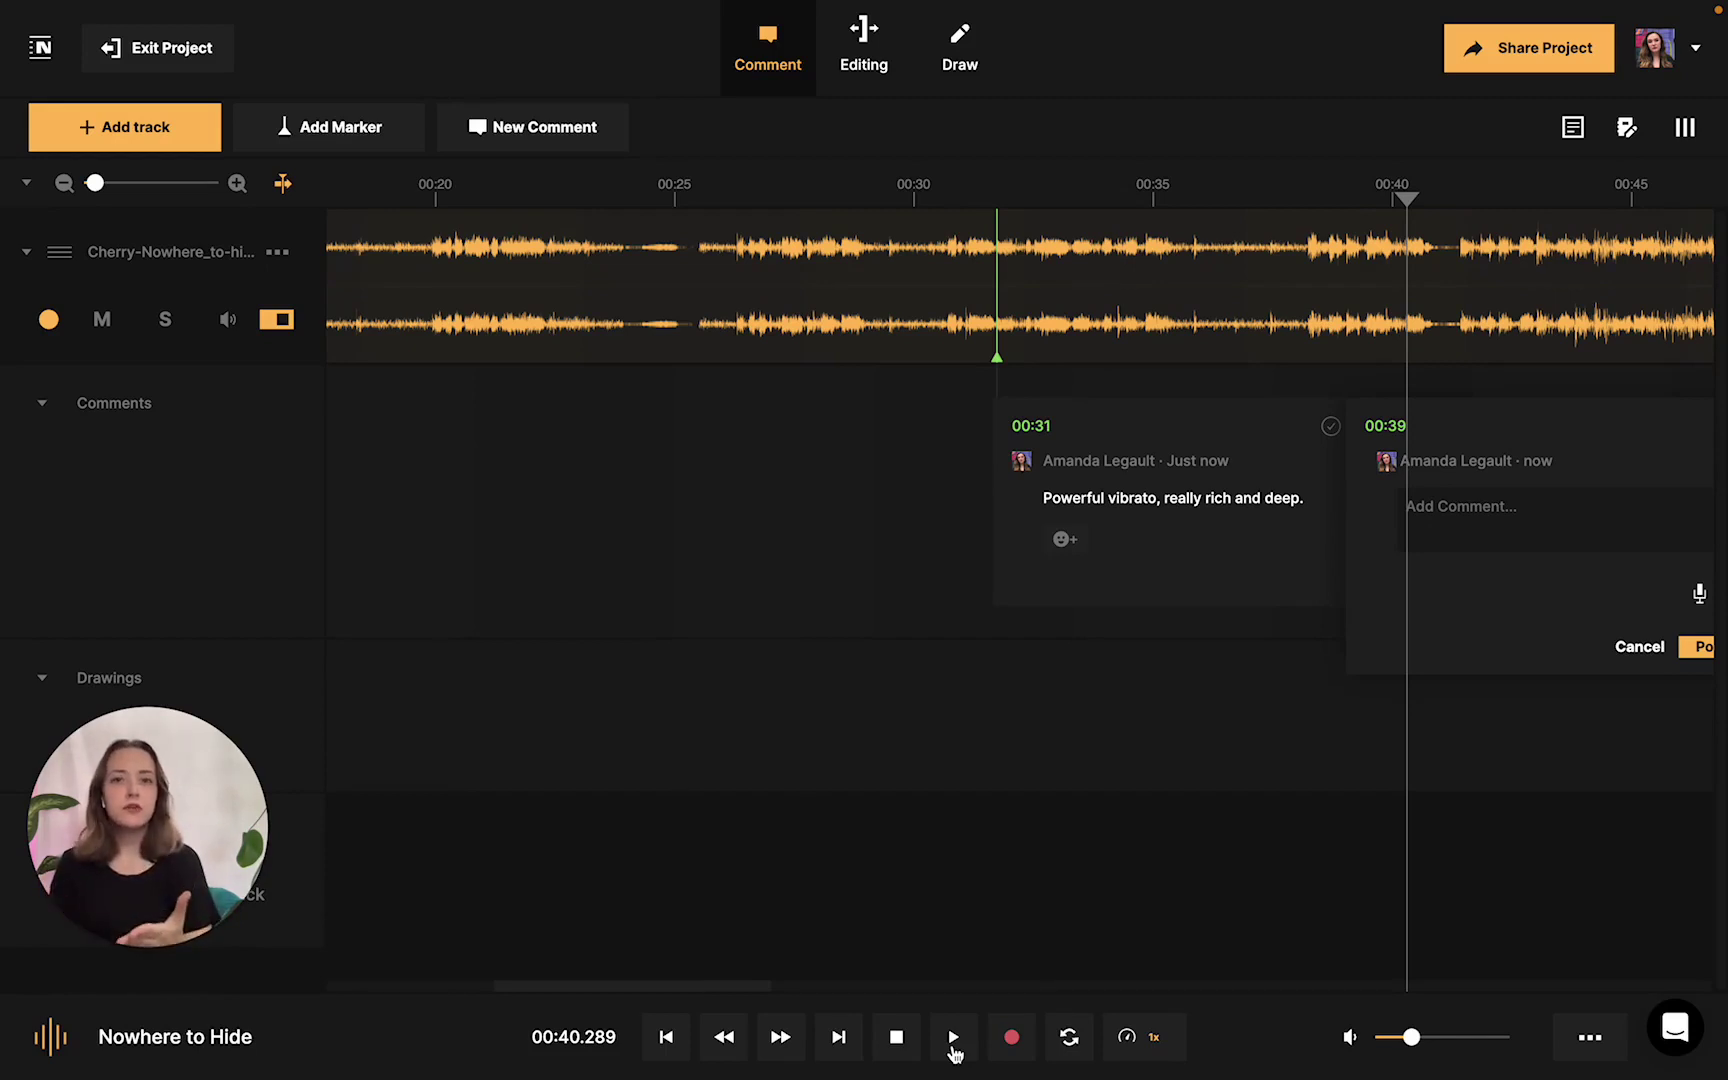
scroll(1342, 734, right, 5)
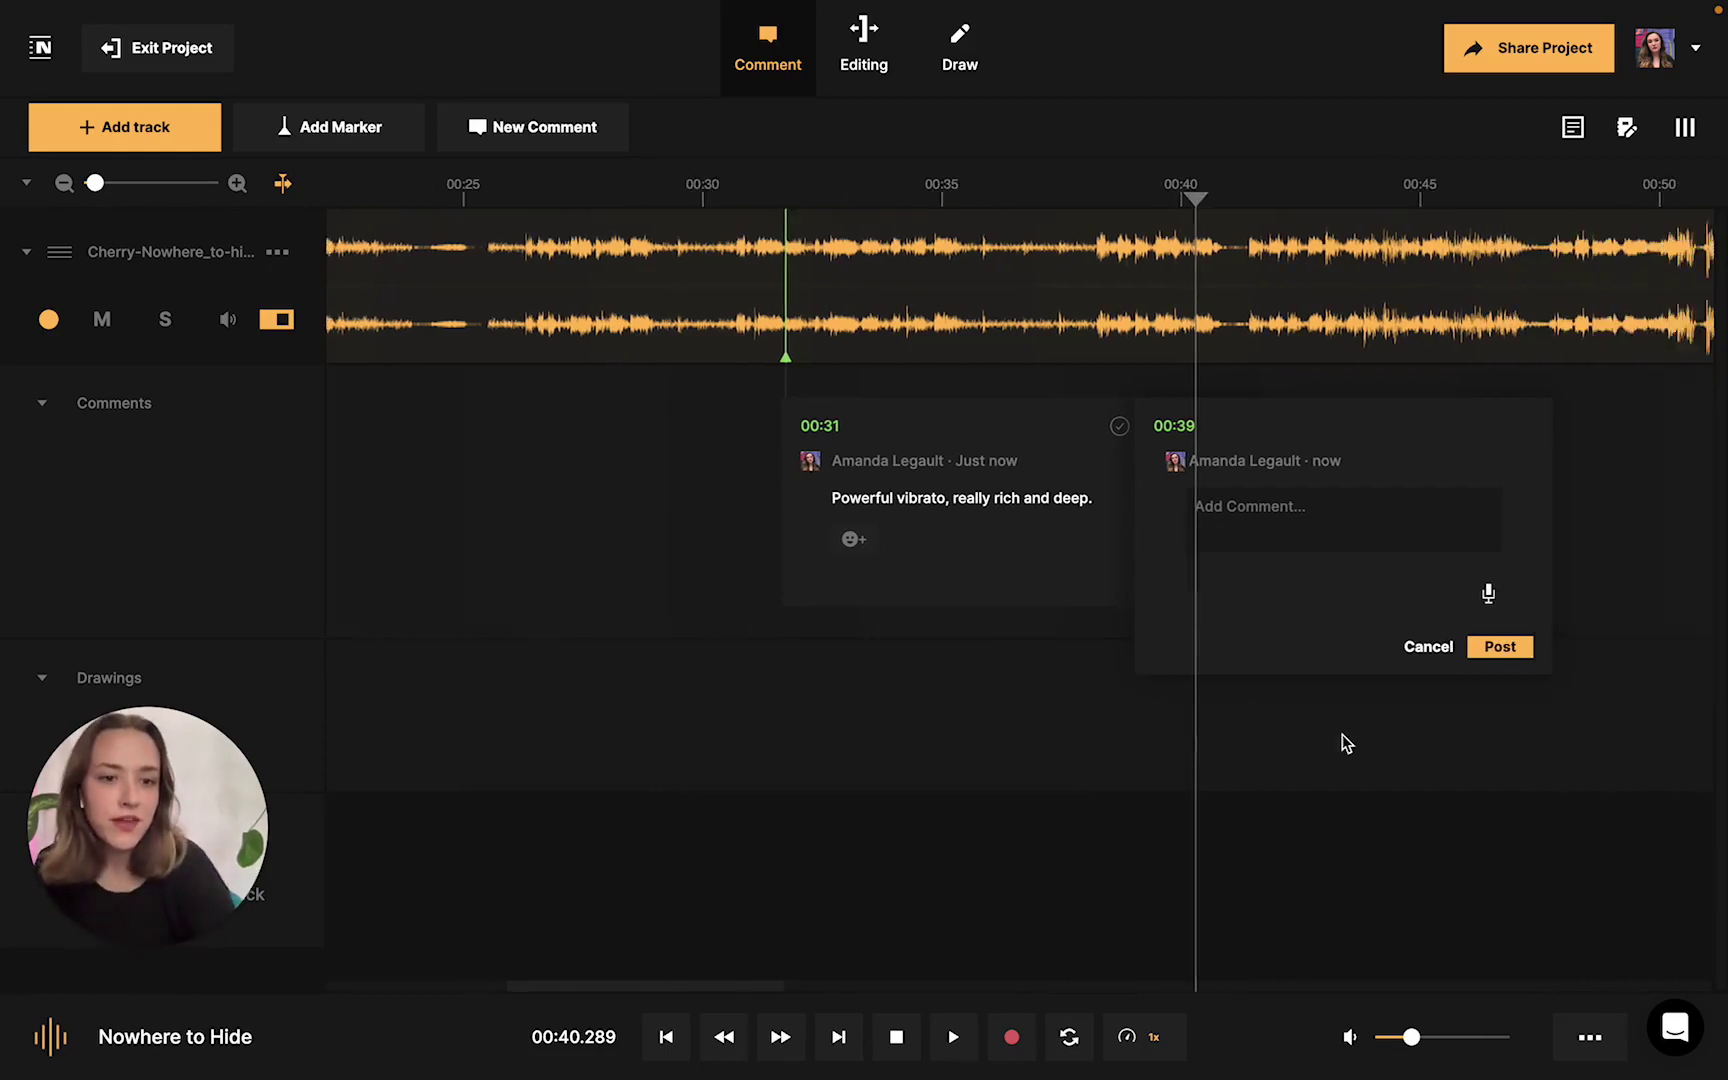
Post the 00:39 comment with the text "Chorus starts here; vocalist enters falsetto, sounds delicate and vulnerable.".
click(1240, 520)
text(Chorus st)
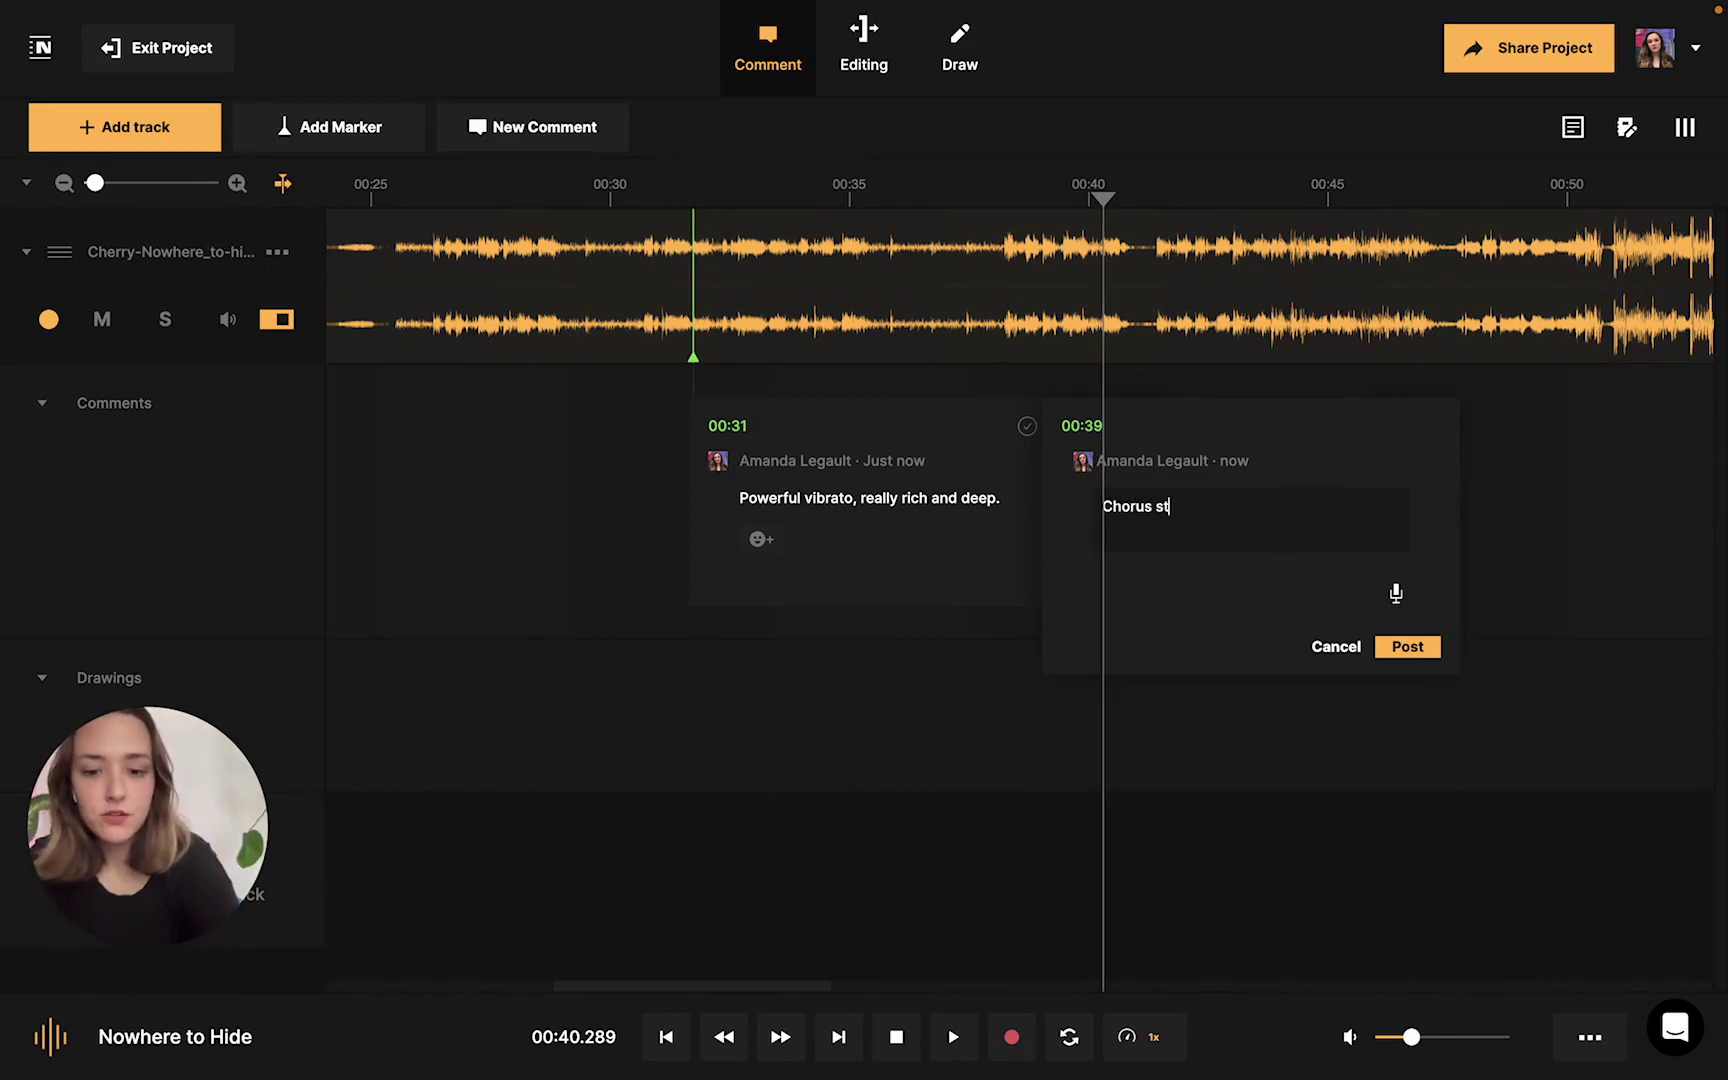
text(arts here; vo)
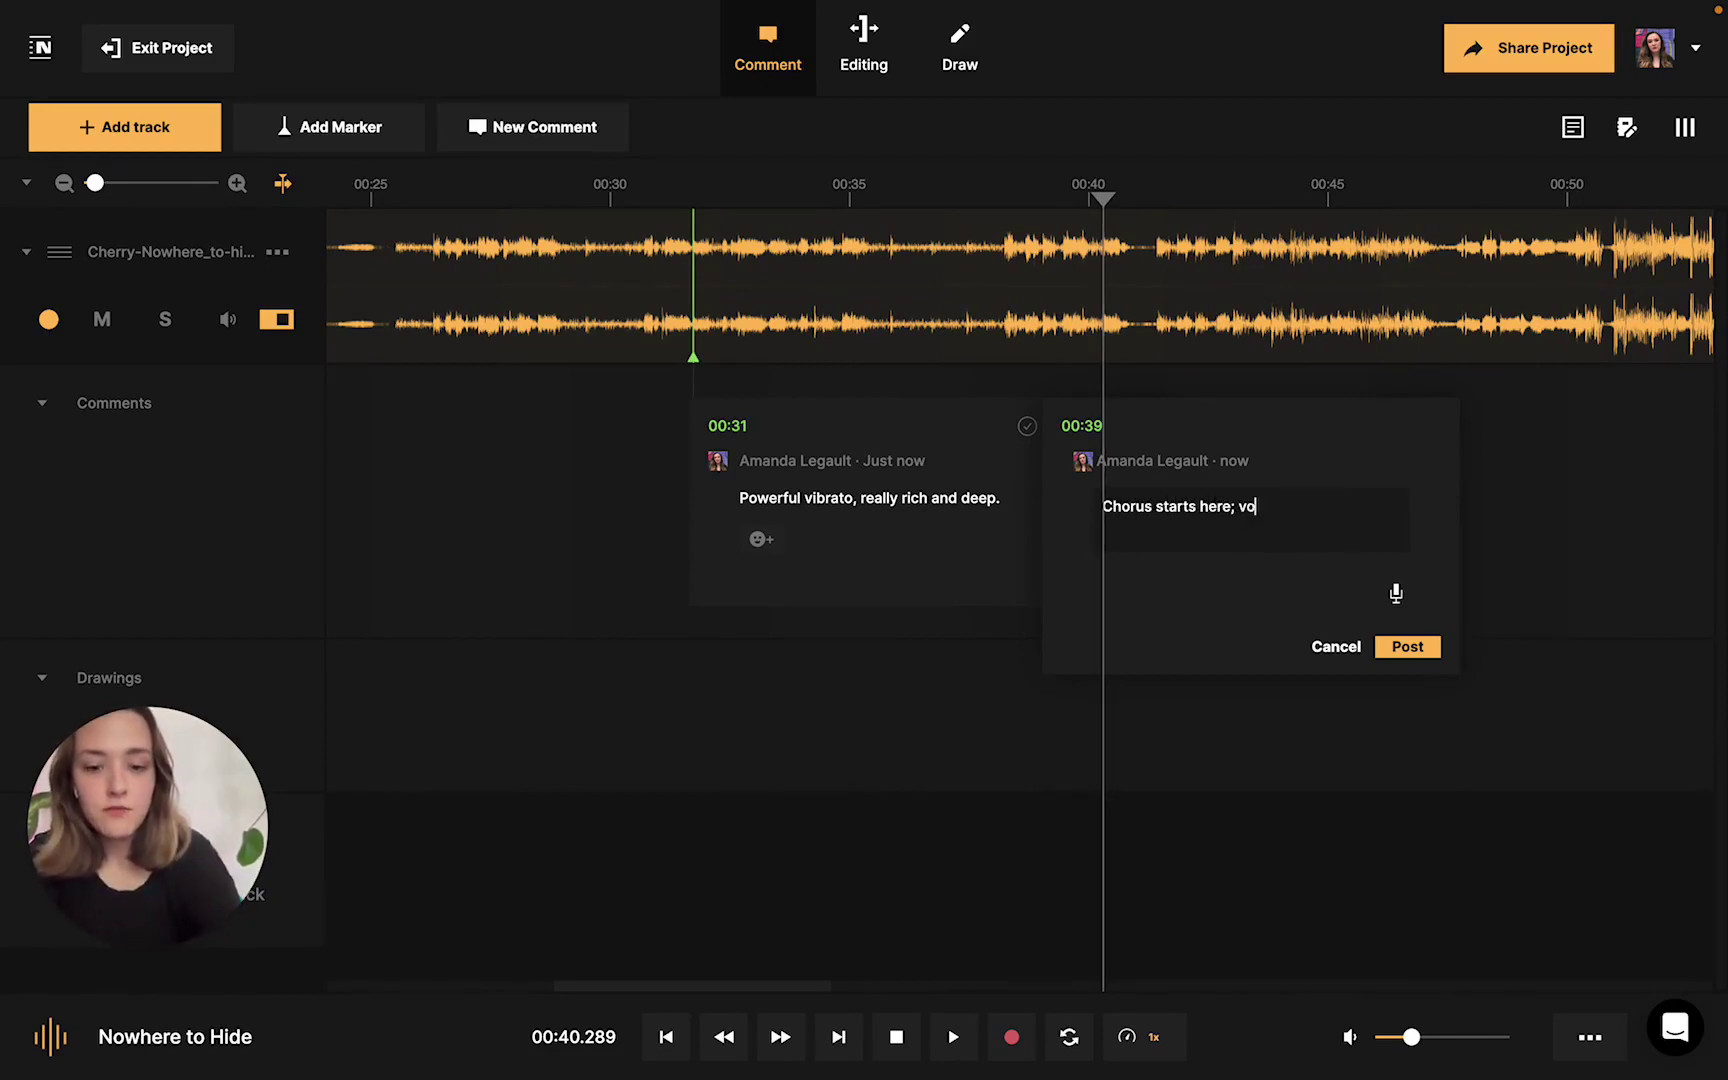
text(calist enters )
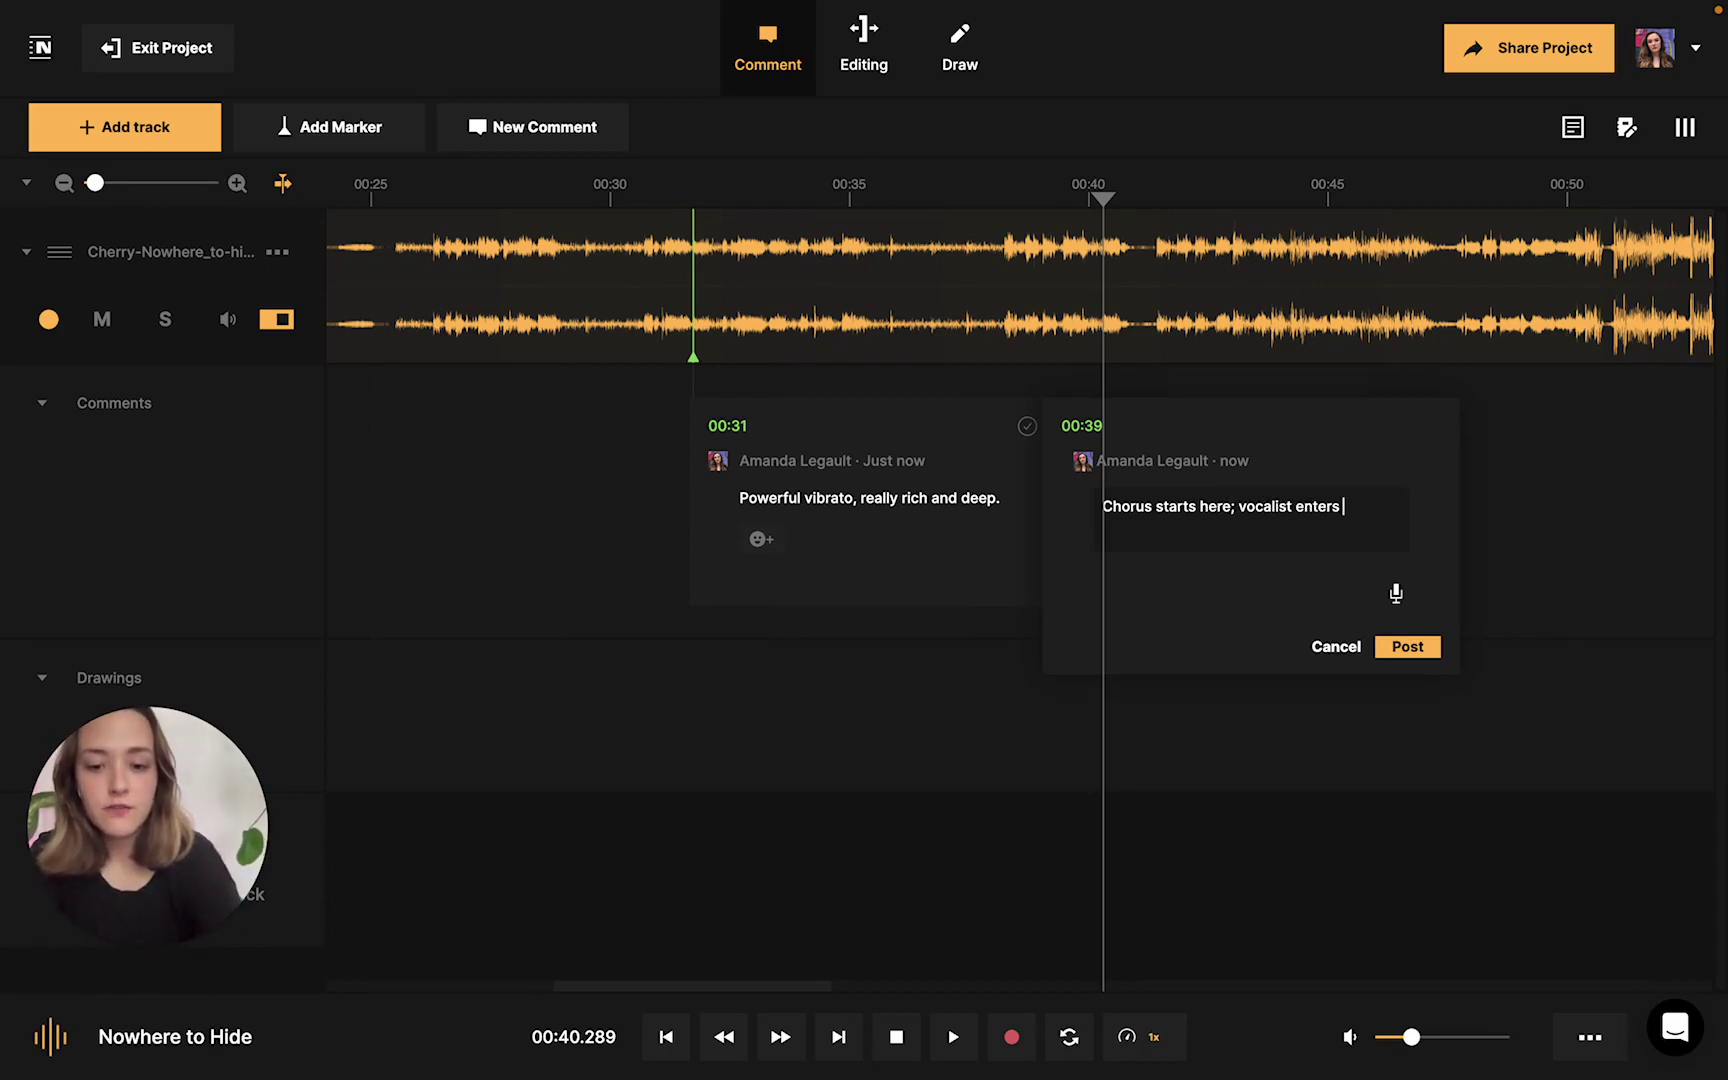
text(falsetto,)
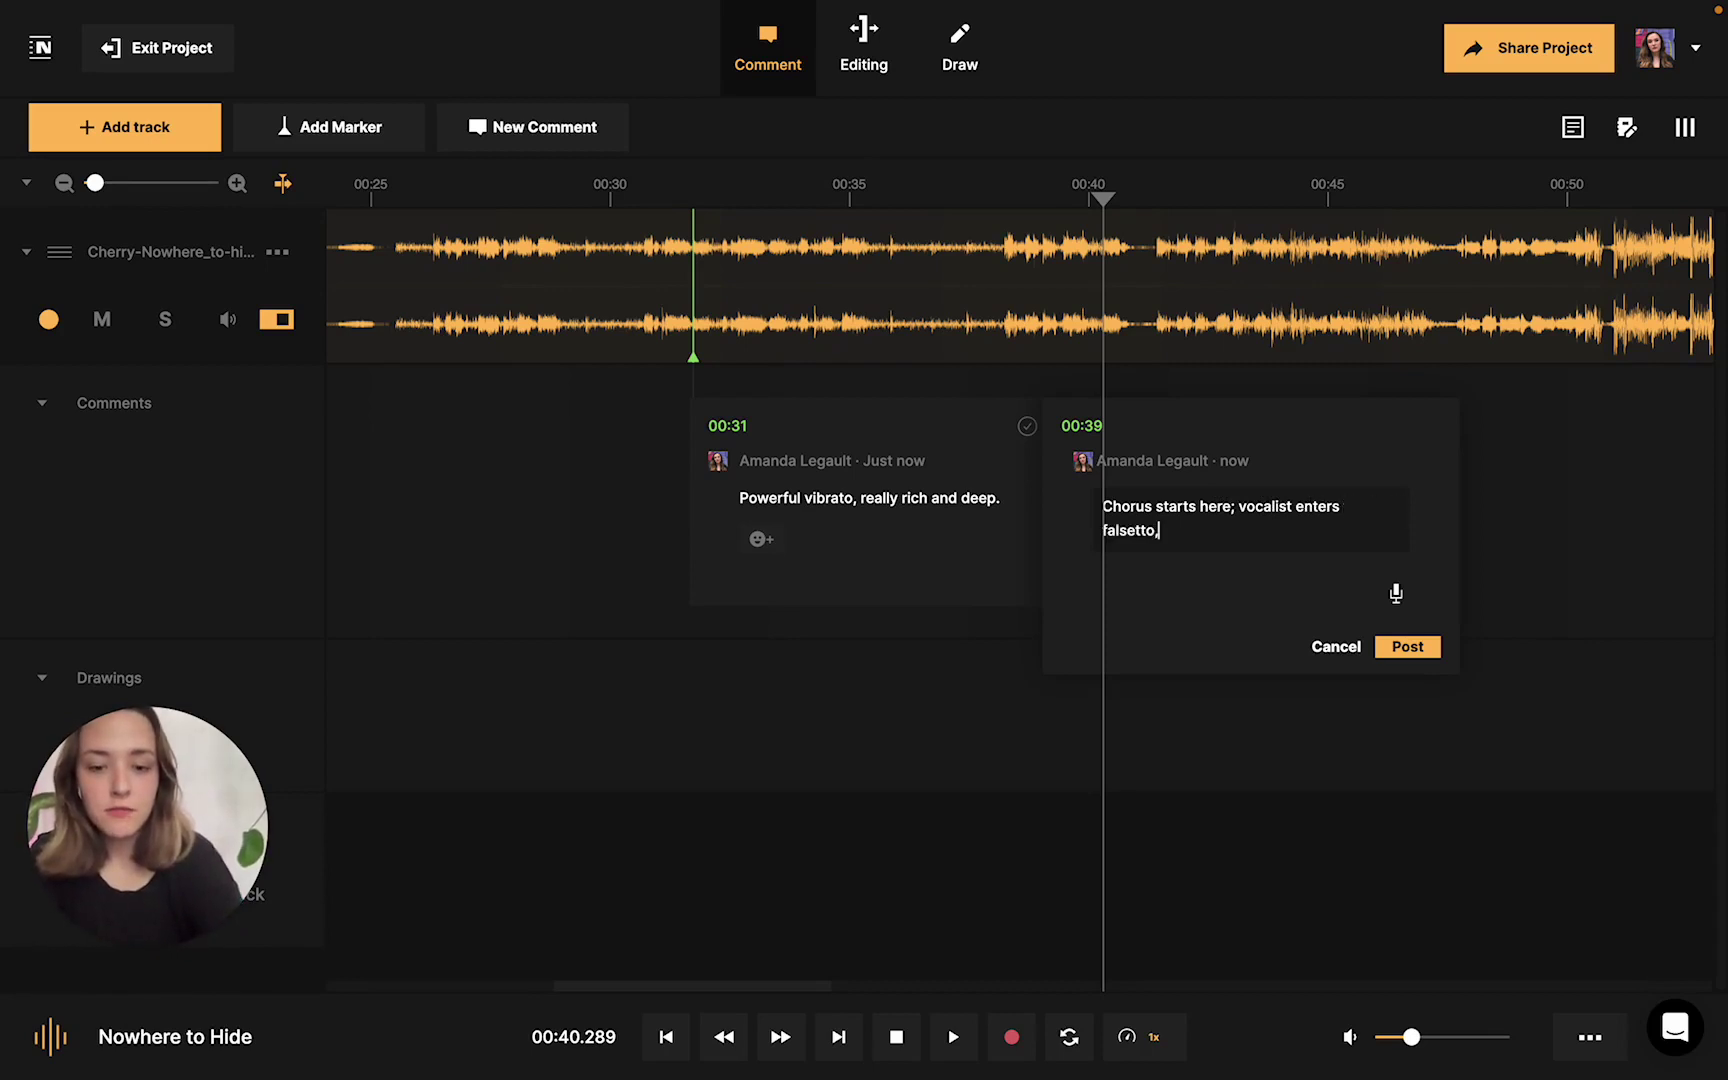
text( sounds delicat)
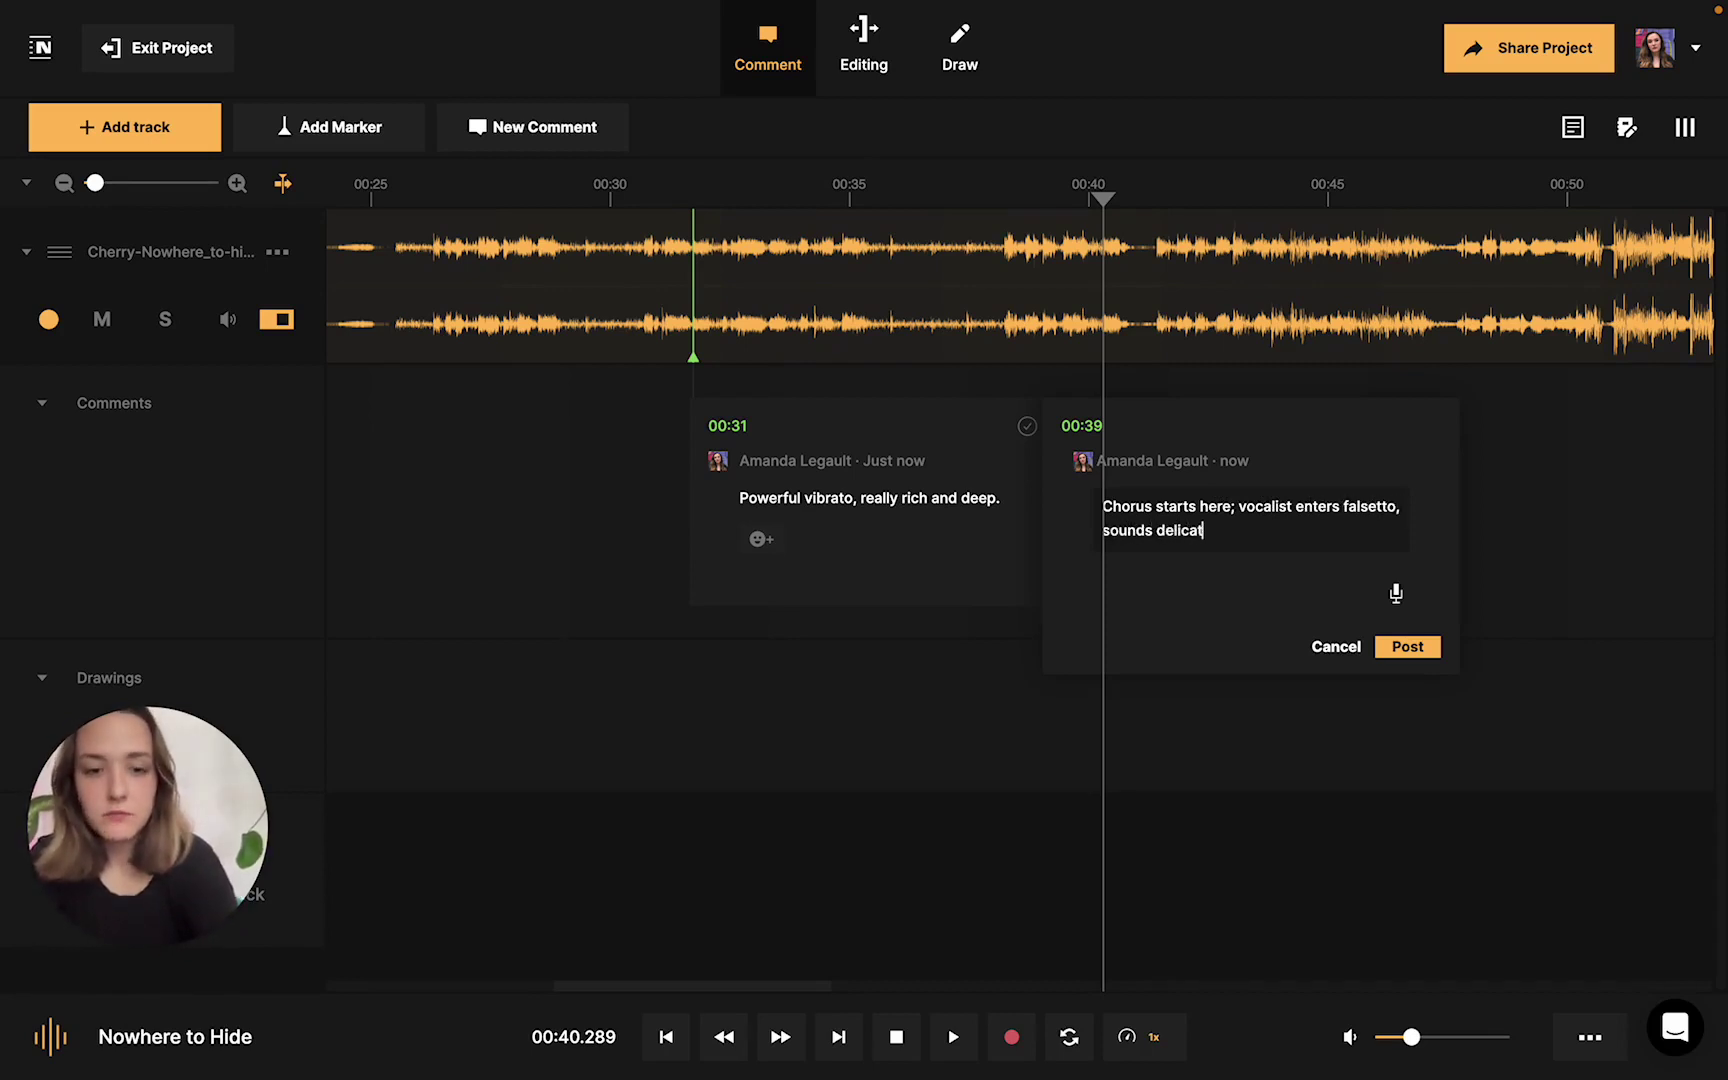
text(e and vulnerab)
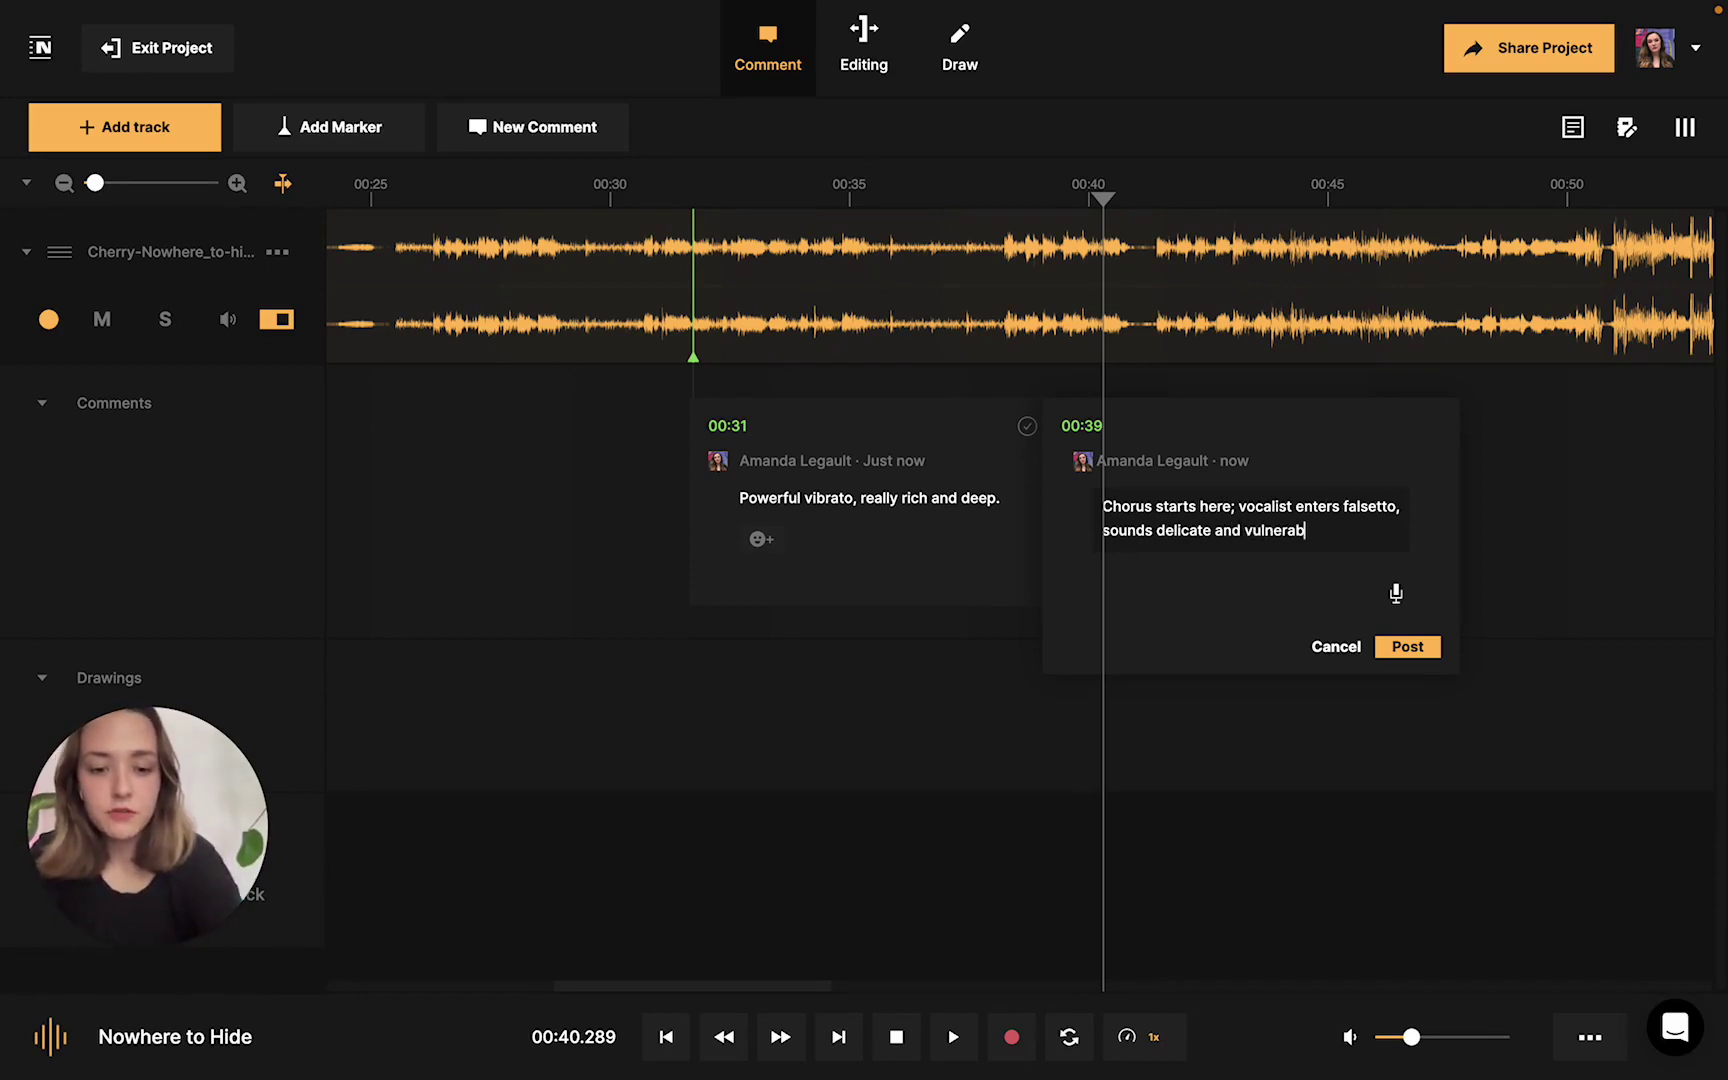
text(le.)
click(1401, 647)
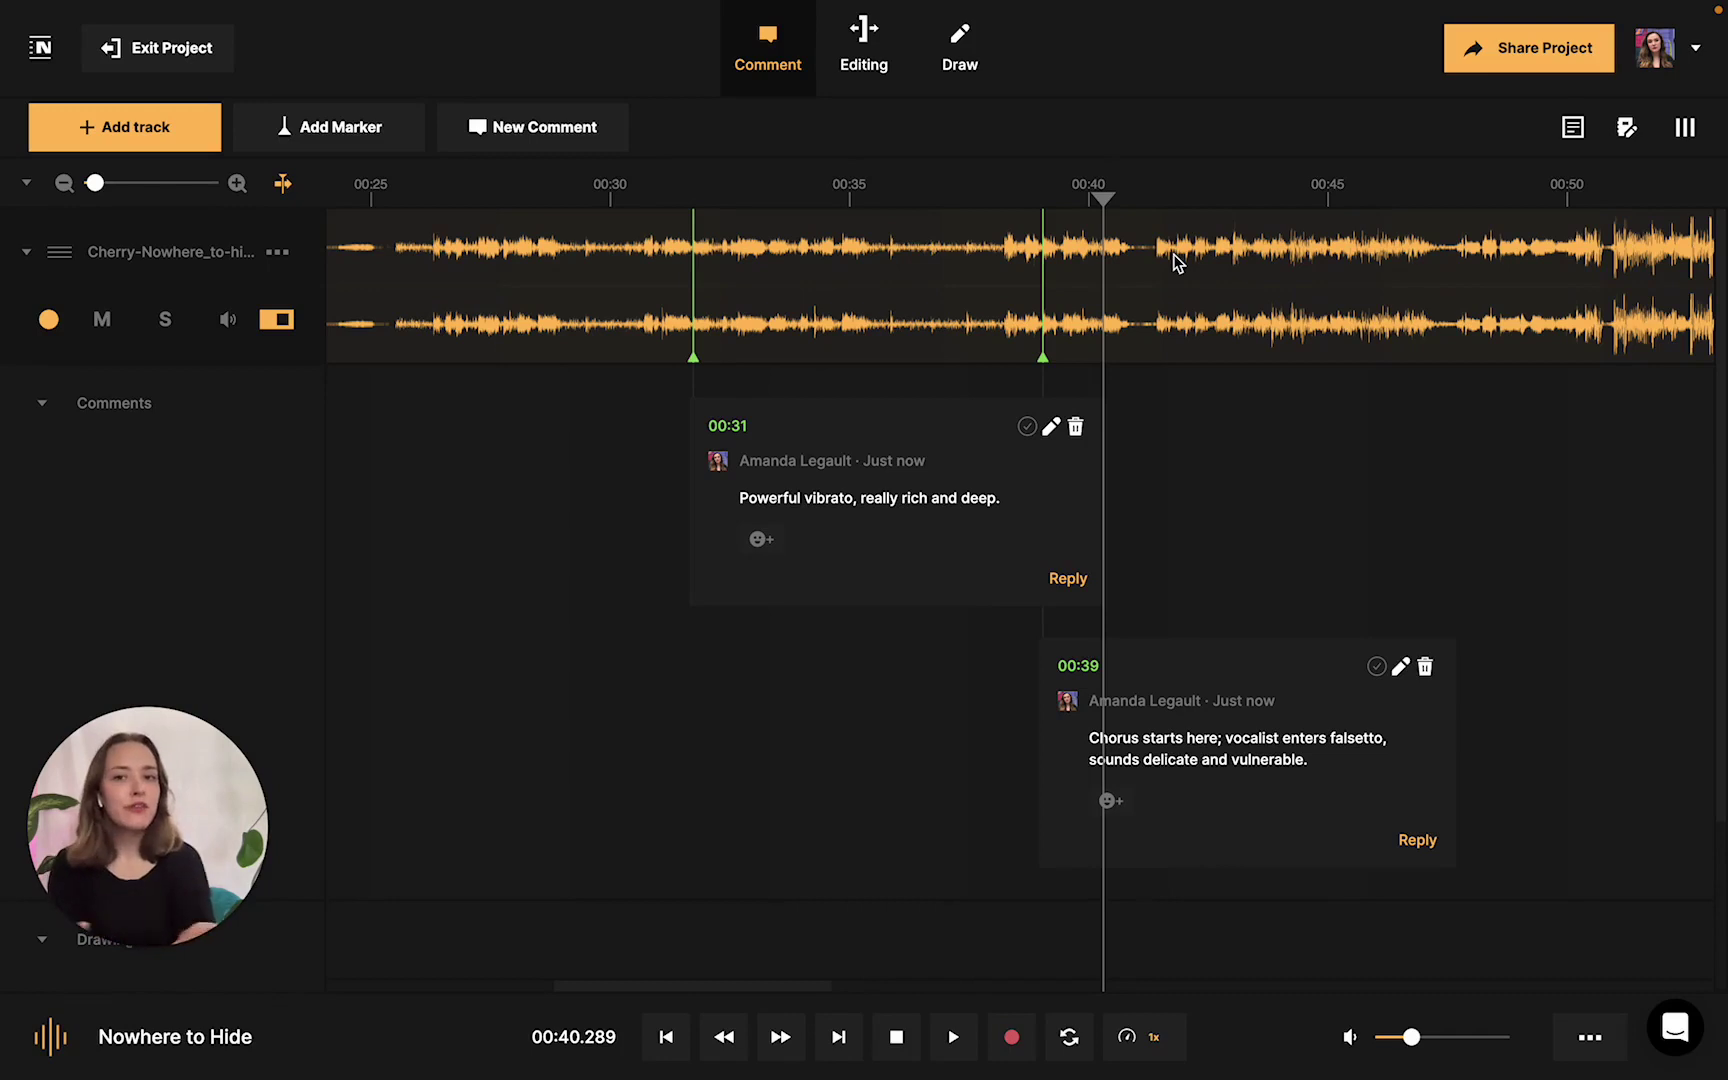
Play the track on past 00:45, pause it, and add a marker at 00:45.
click(954, 1040)
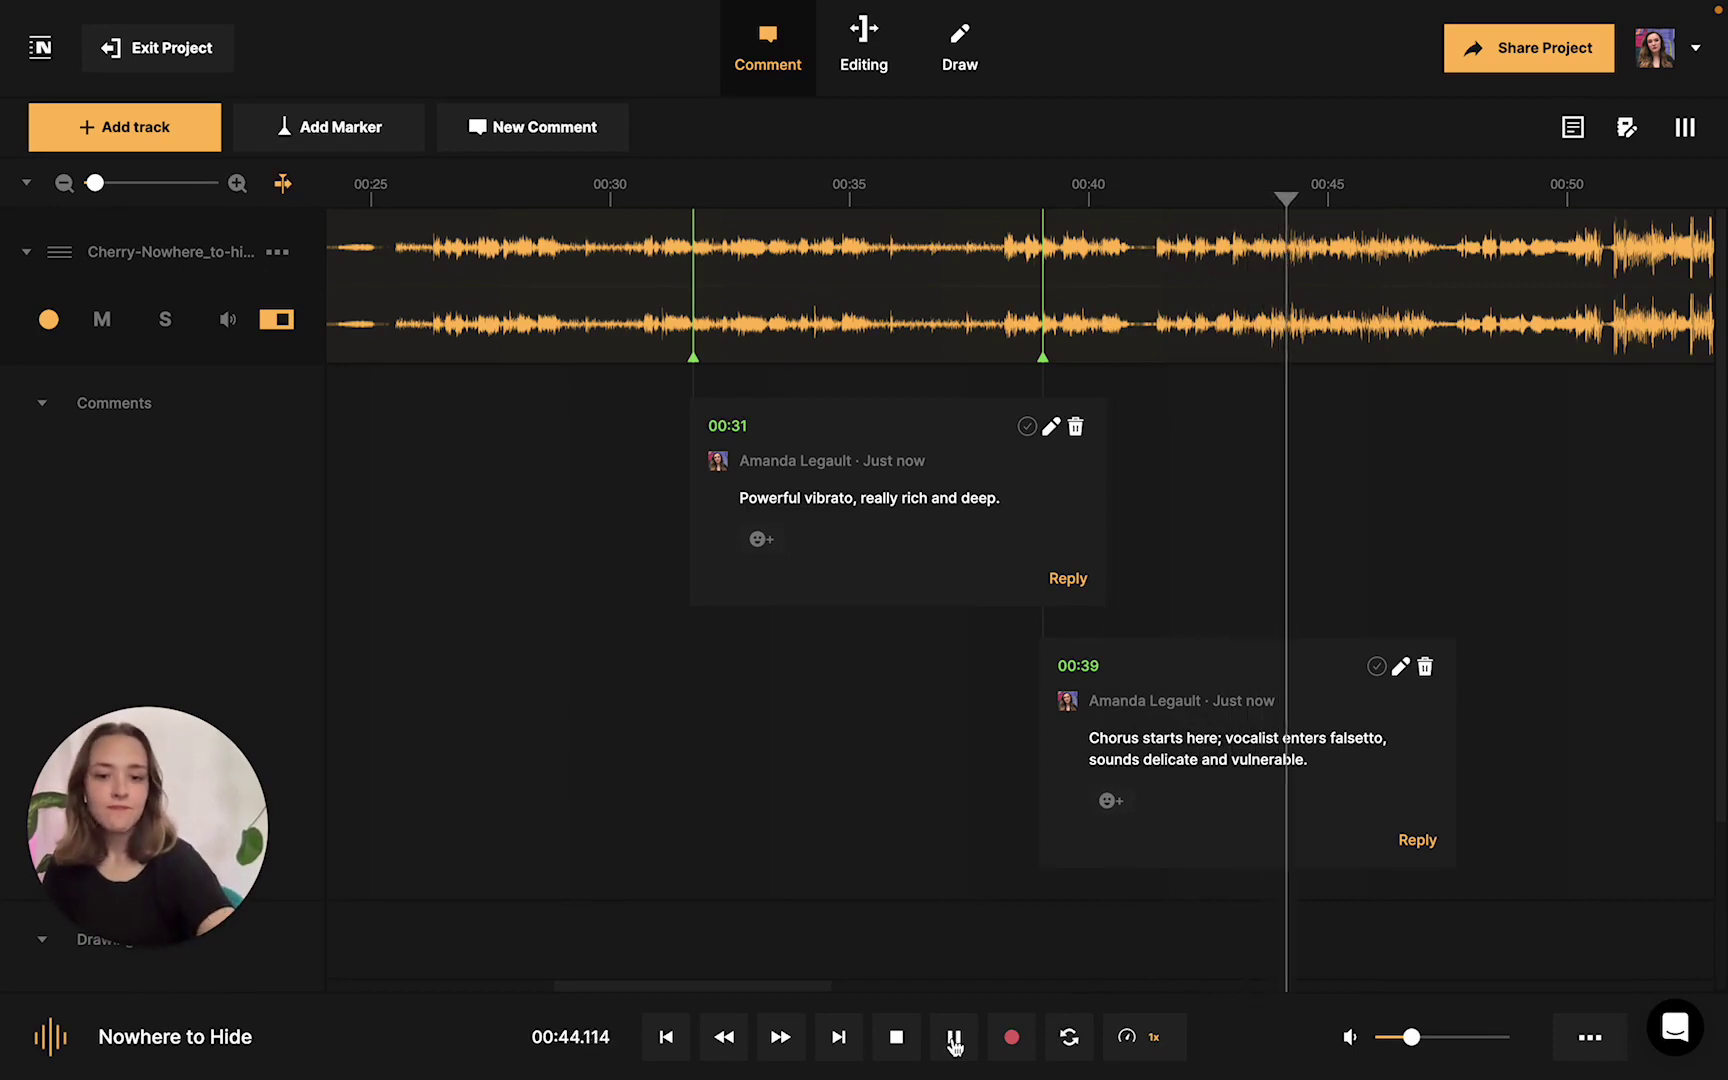
click(954, 1040)
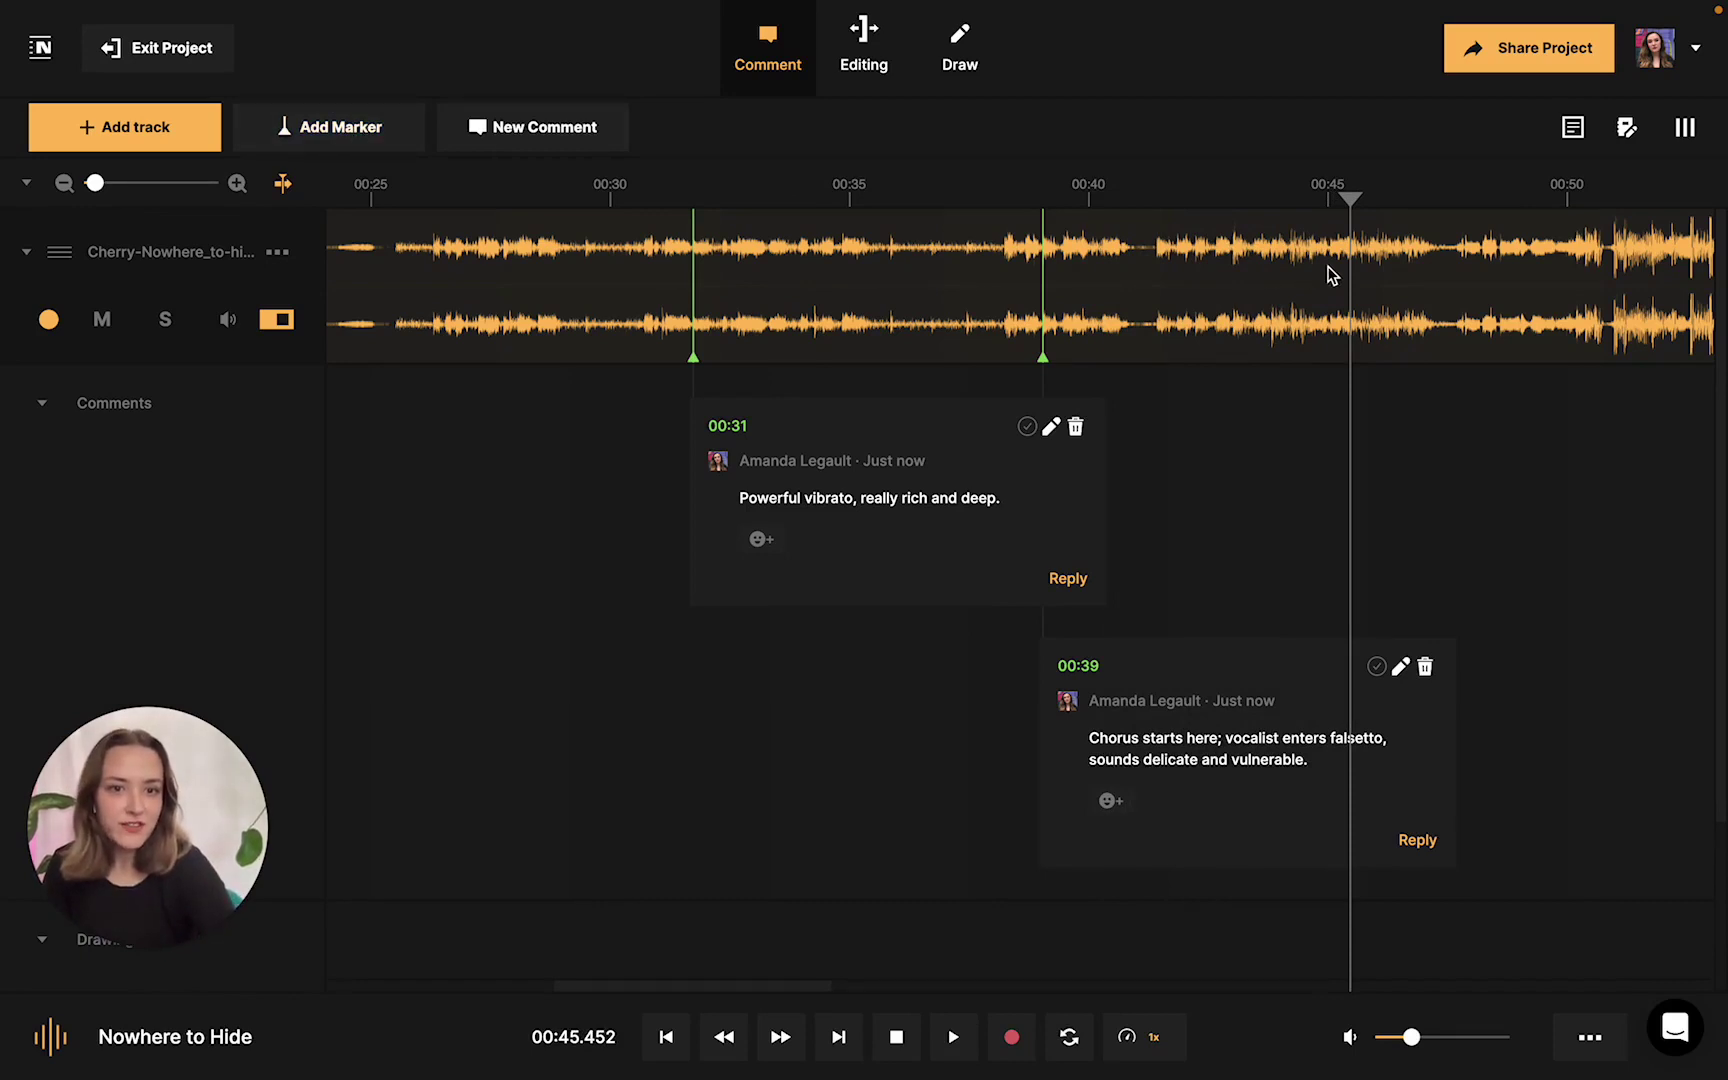
click(1328, 325)
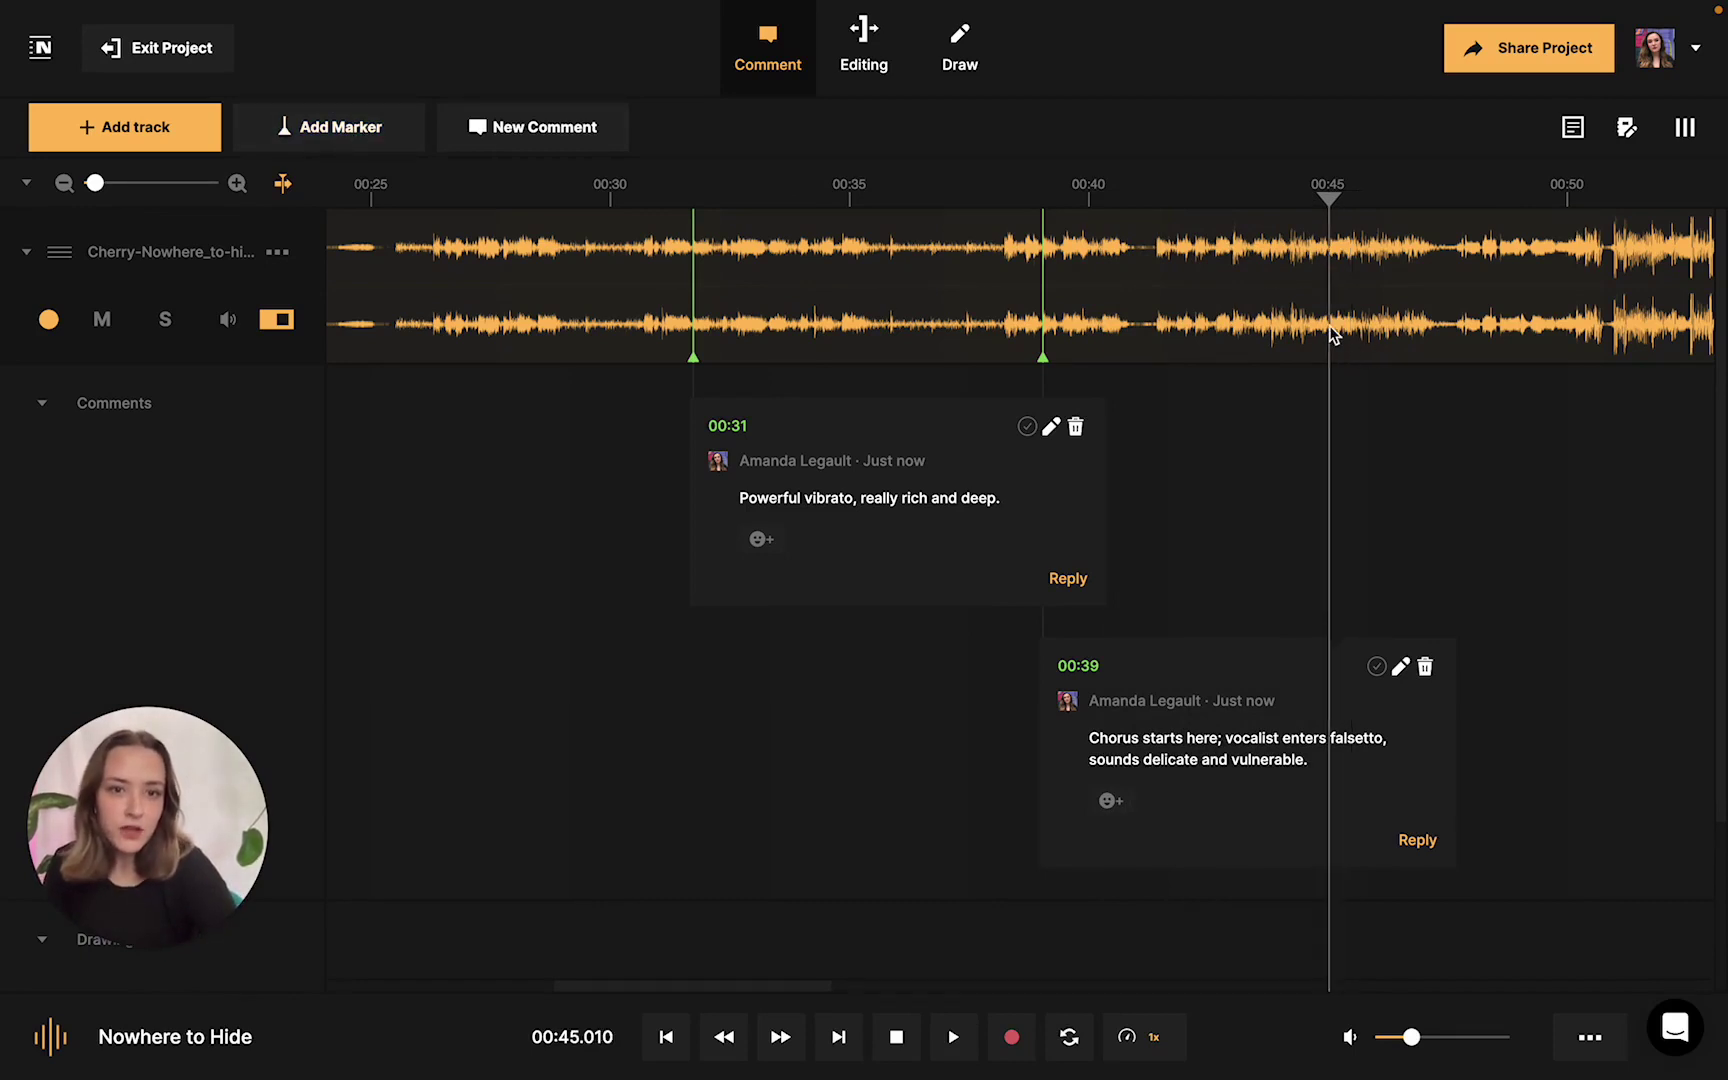
click(370, 137)
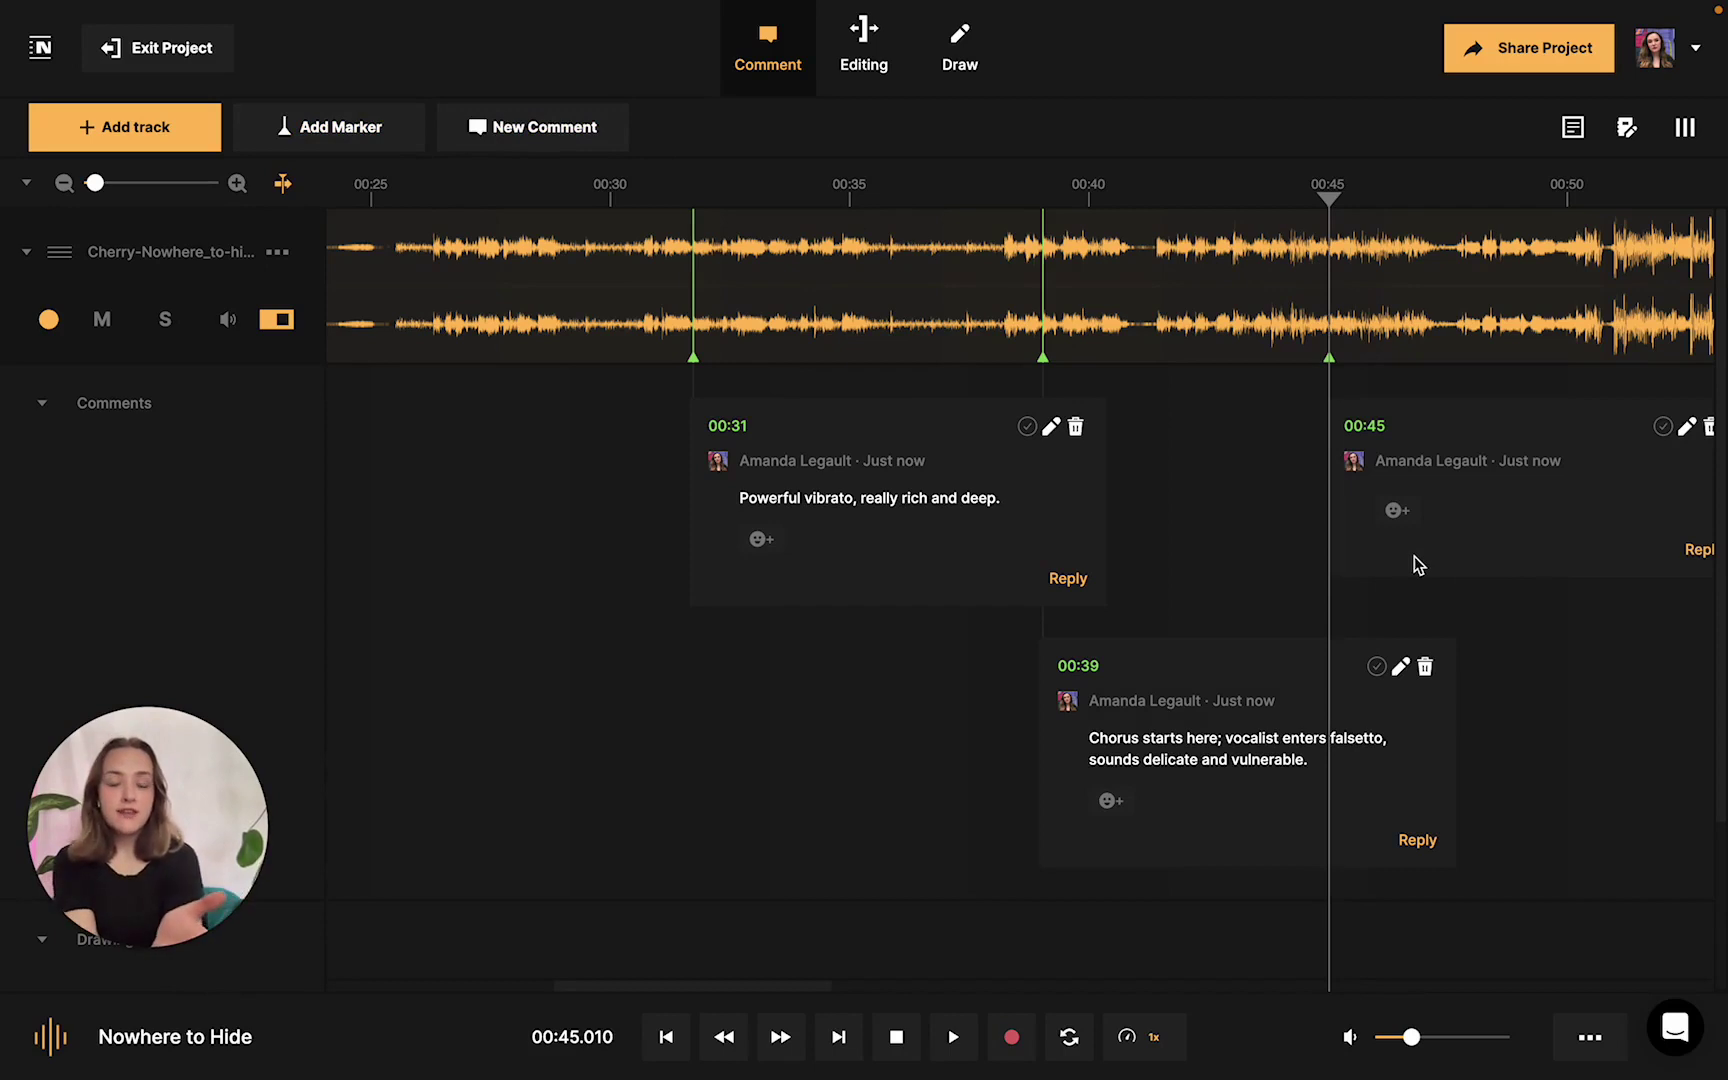
scroll(1413, 556, right, 3)
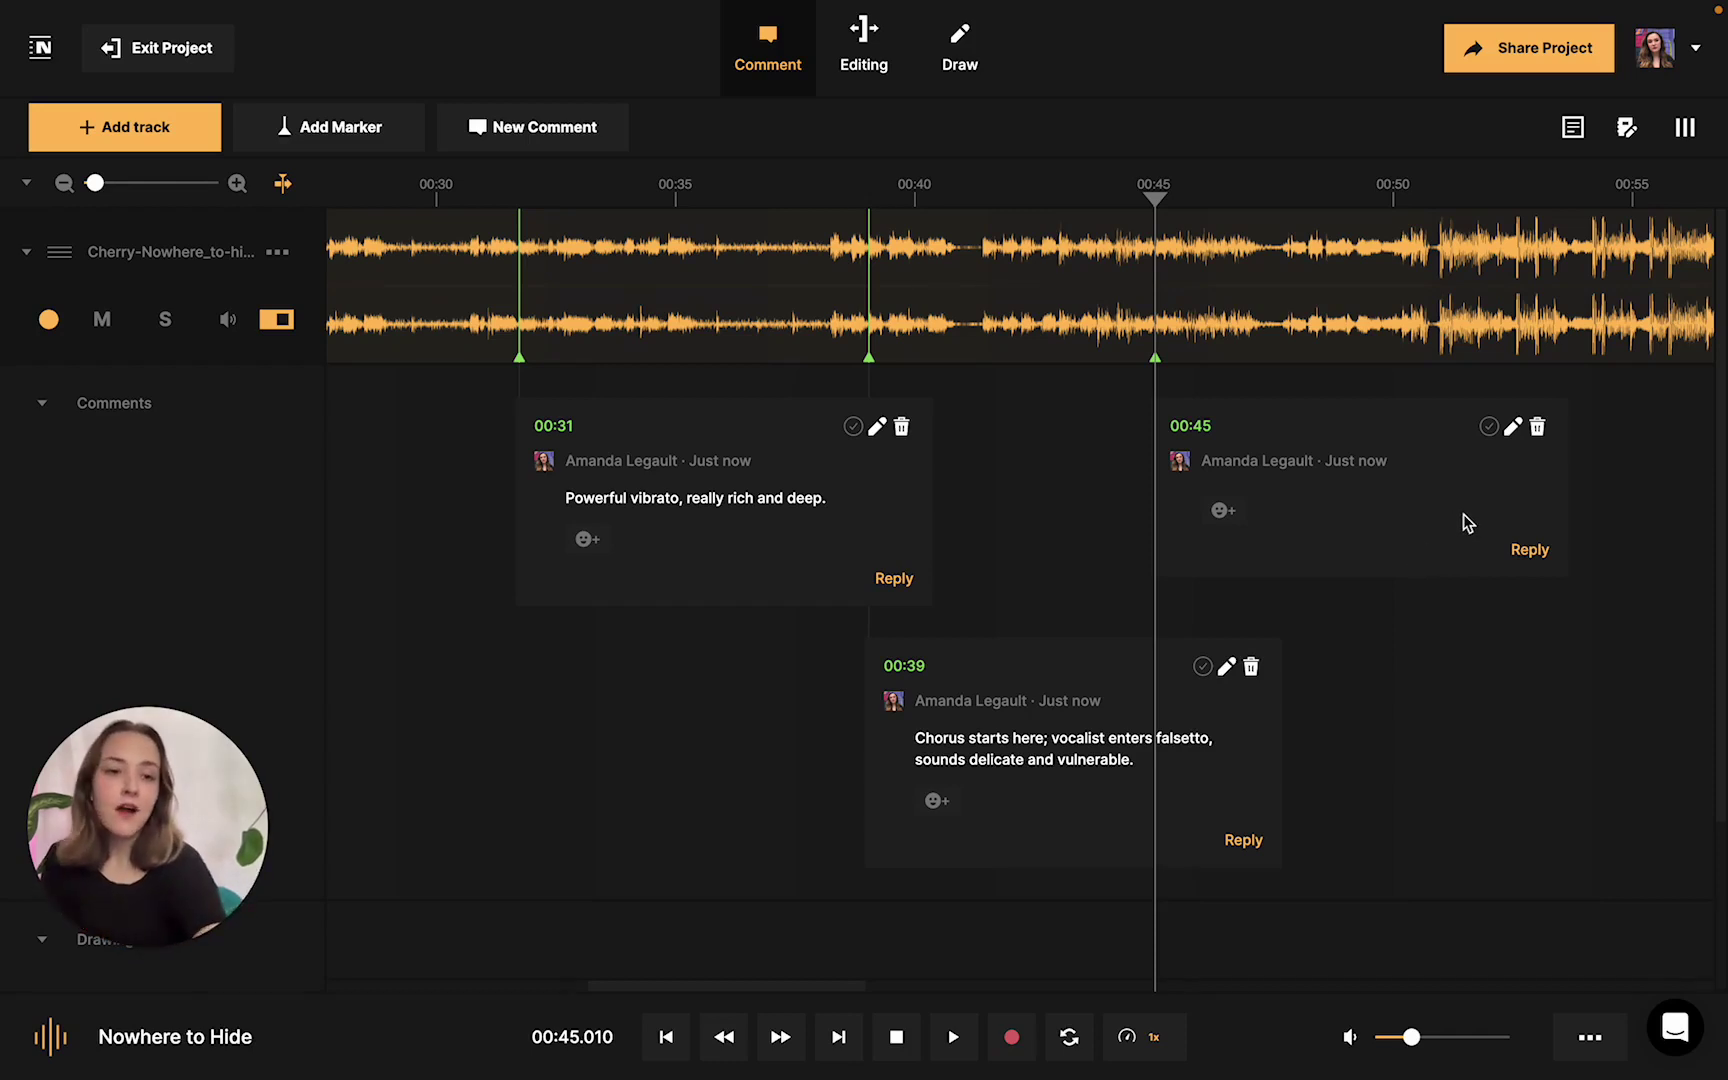
click(1513, 428)
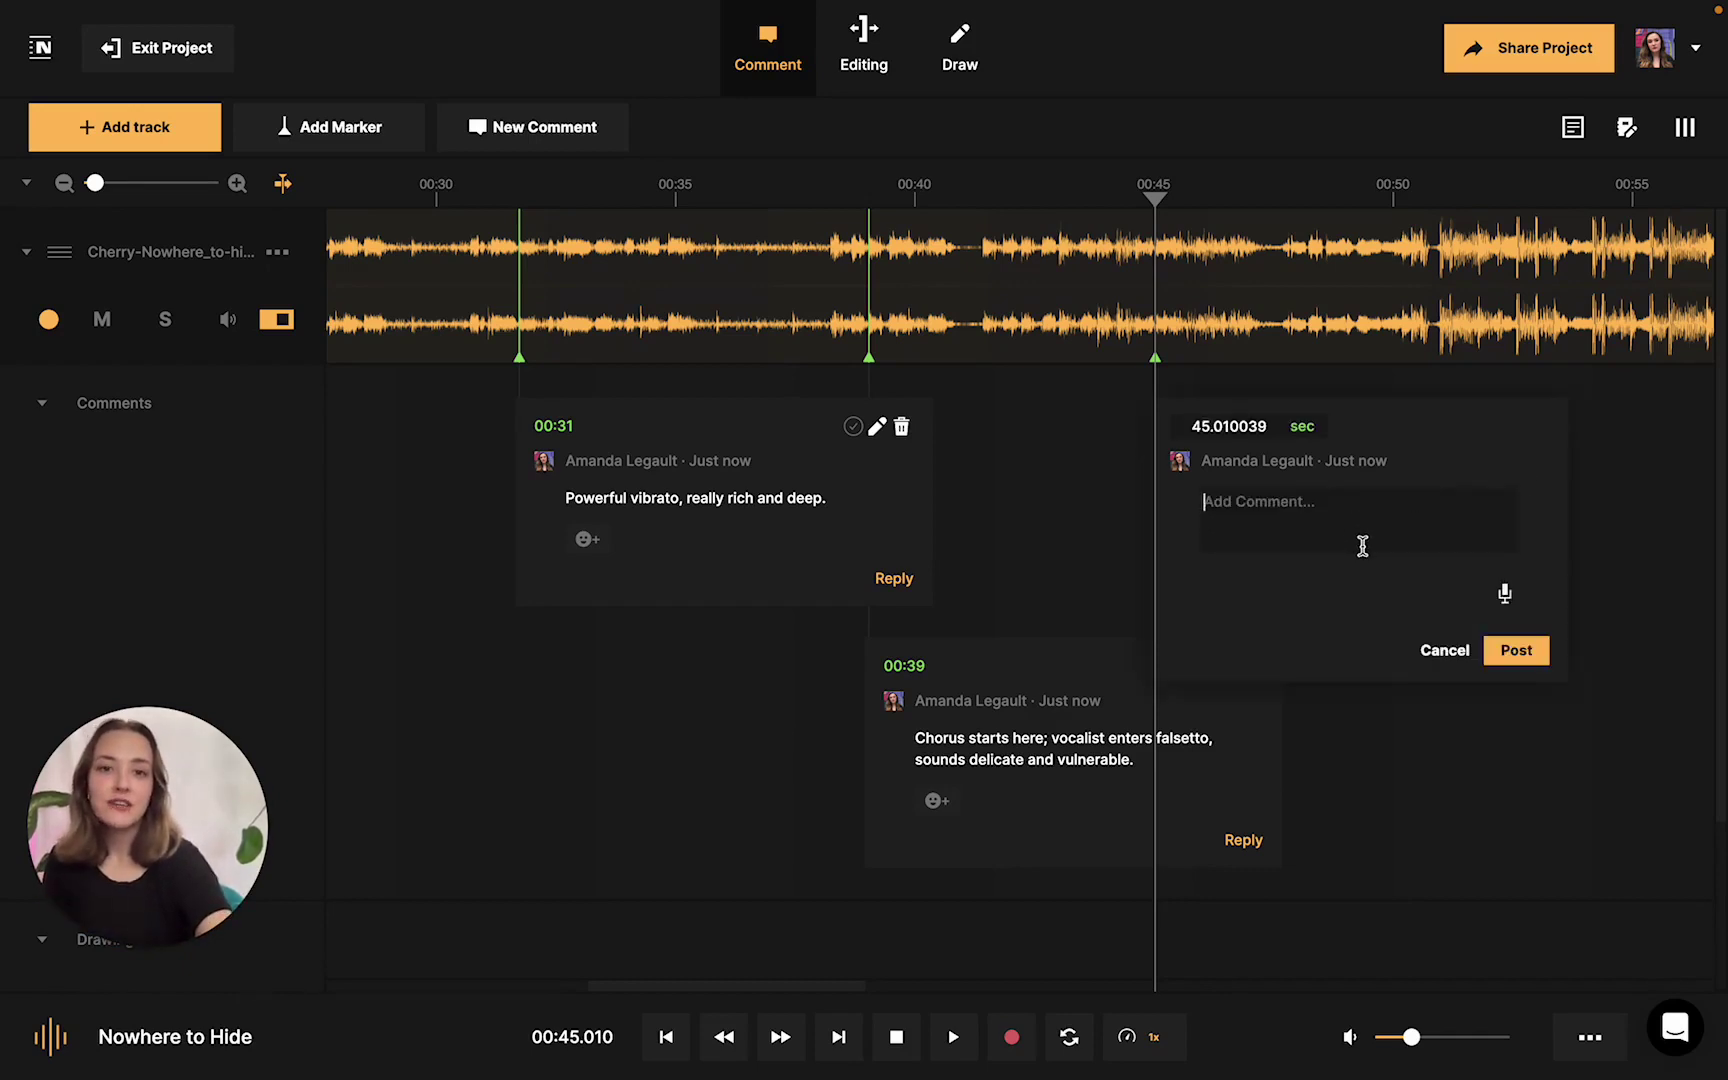
click(1438, 648)
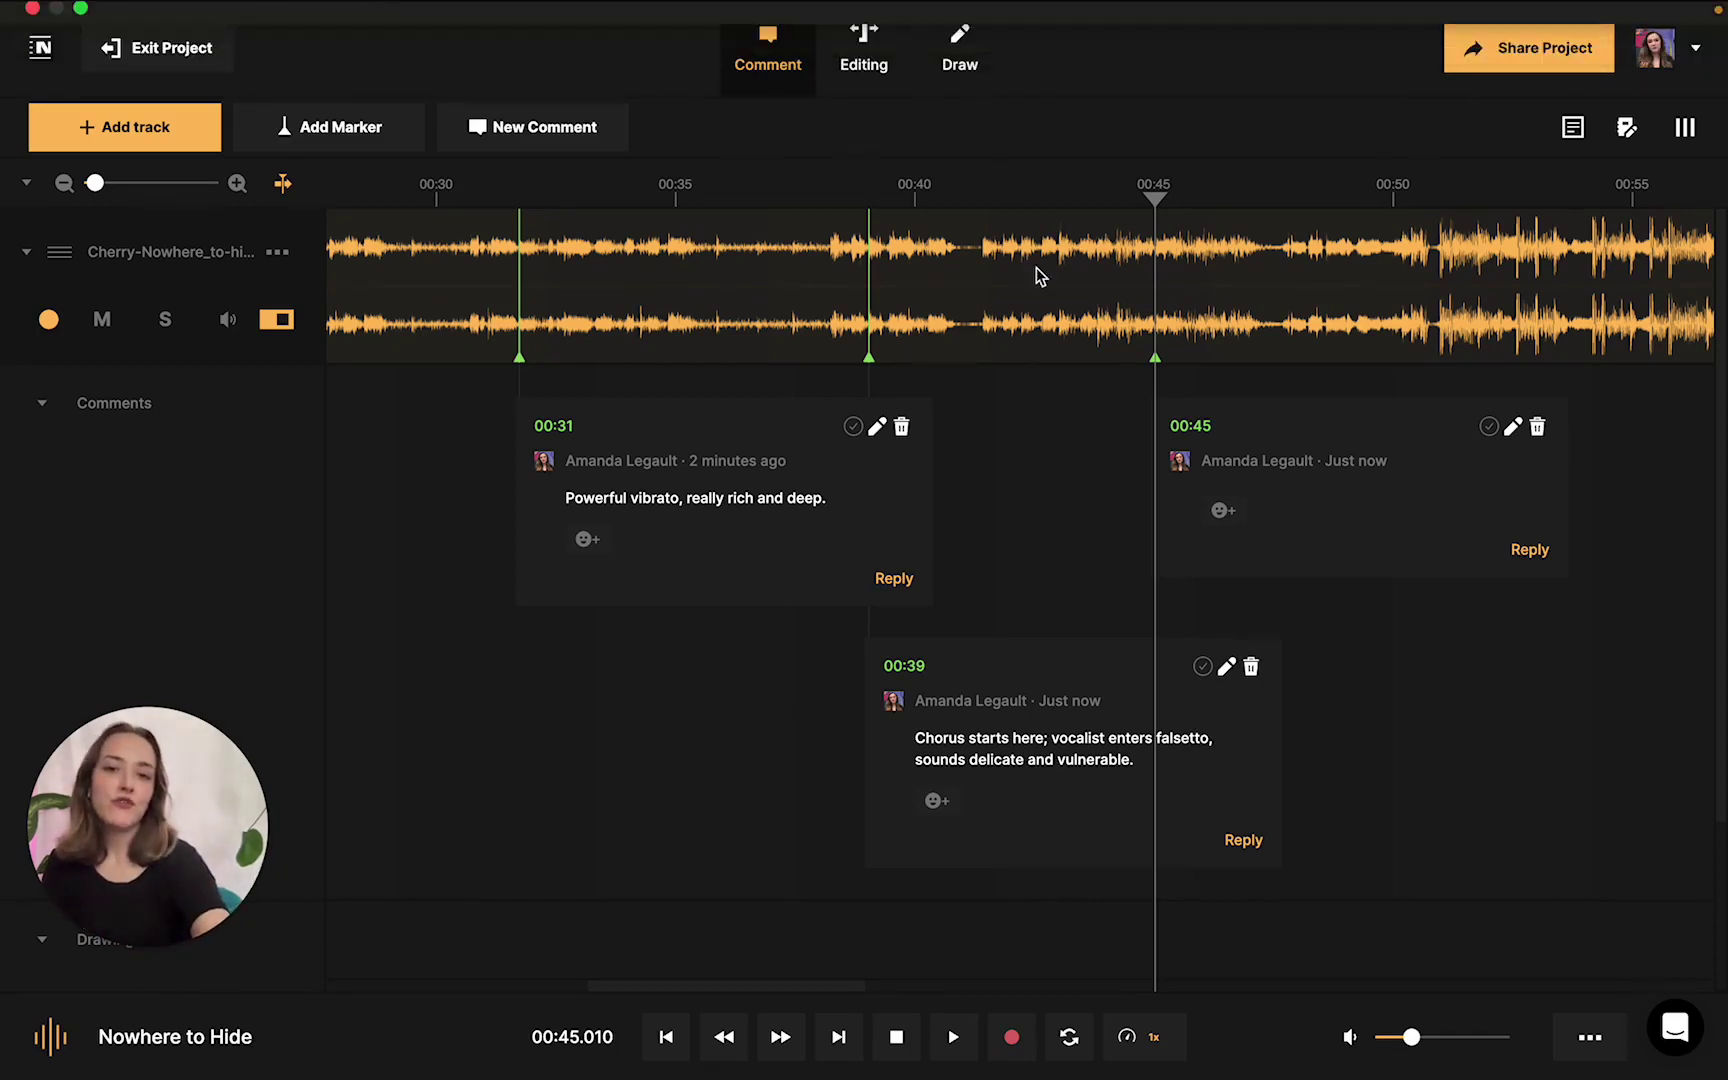
Switch to Draw mode and move the playhead back to about 00:39, at the chorus comment.
click(960, 44)
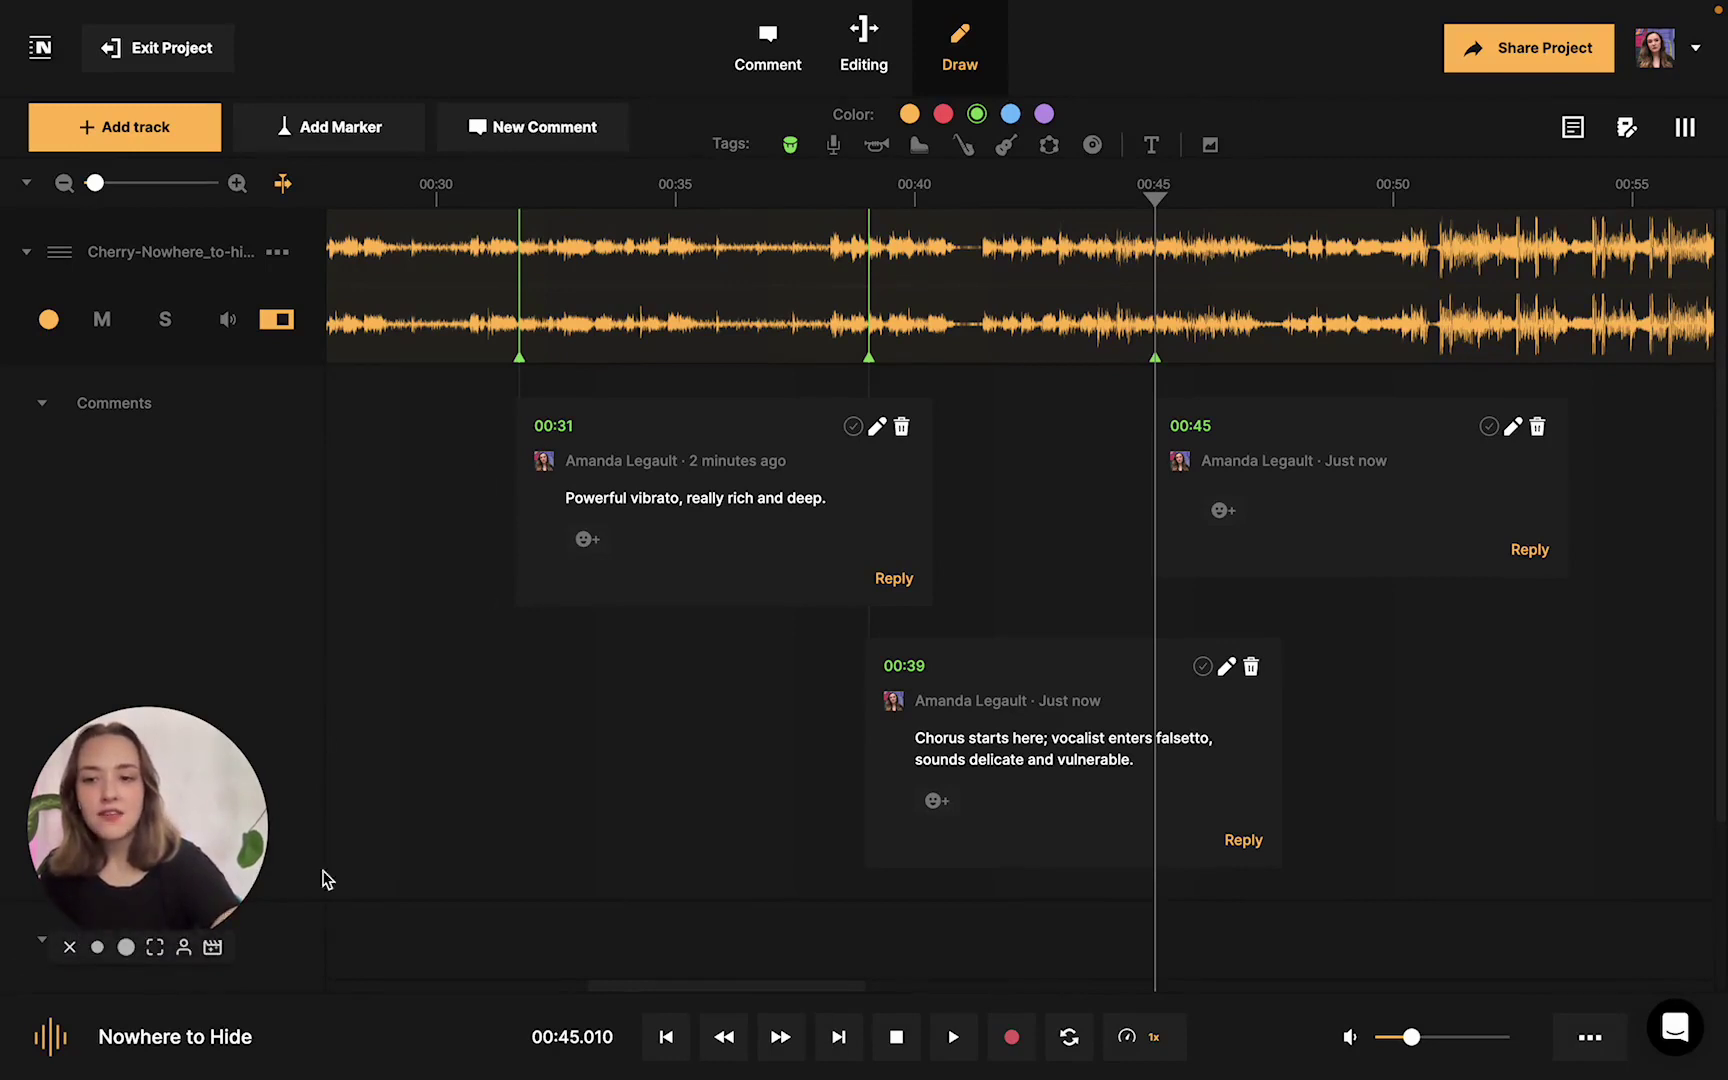
scroll(622, 797, down, 2)
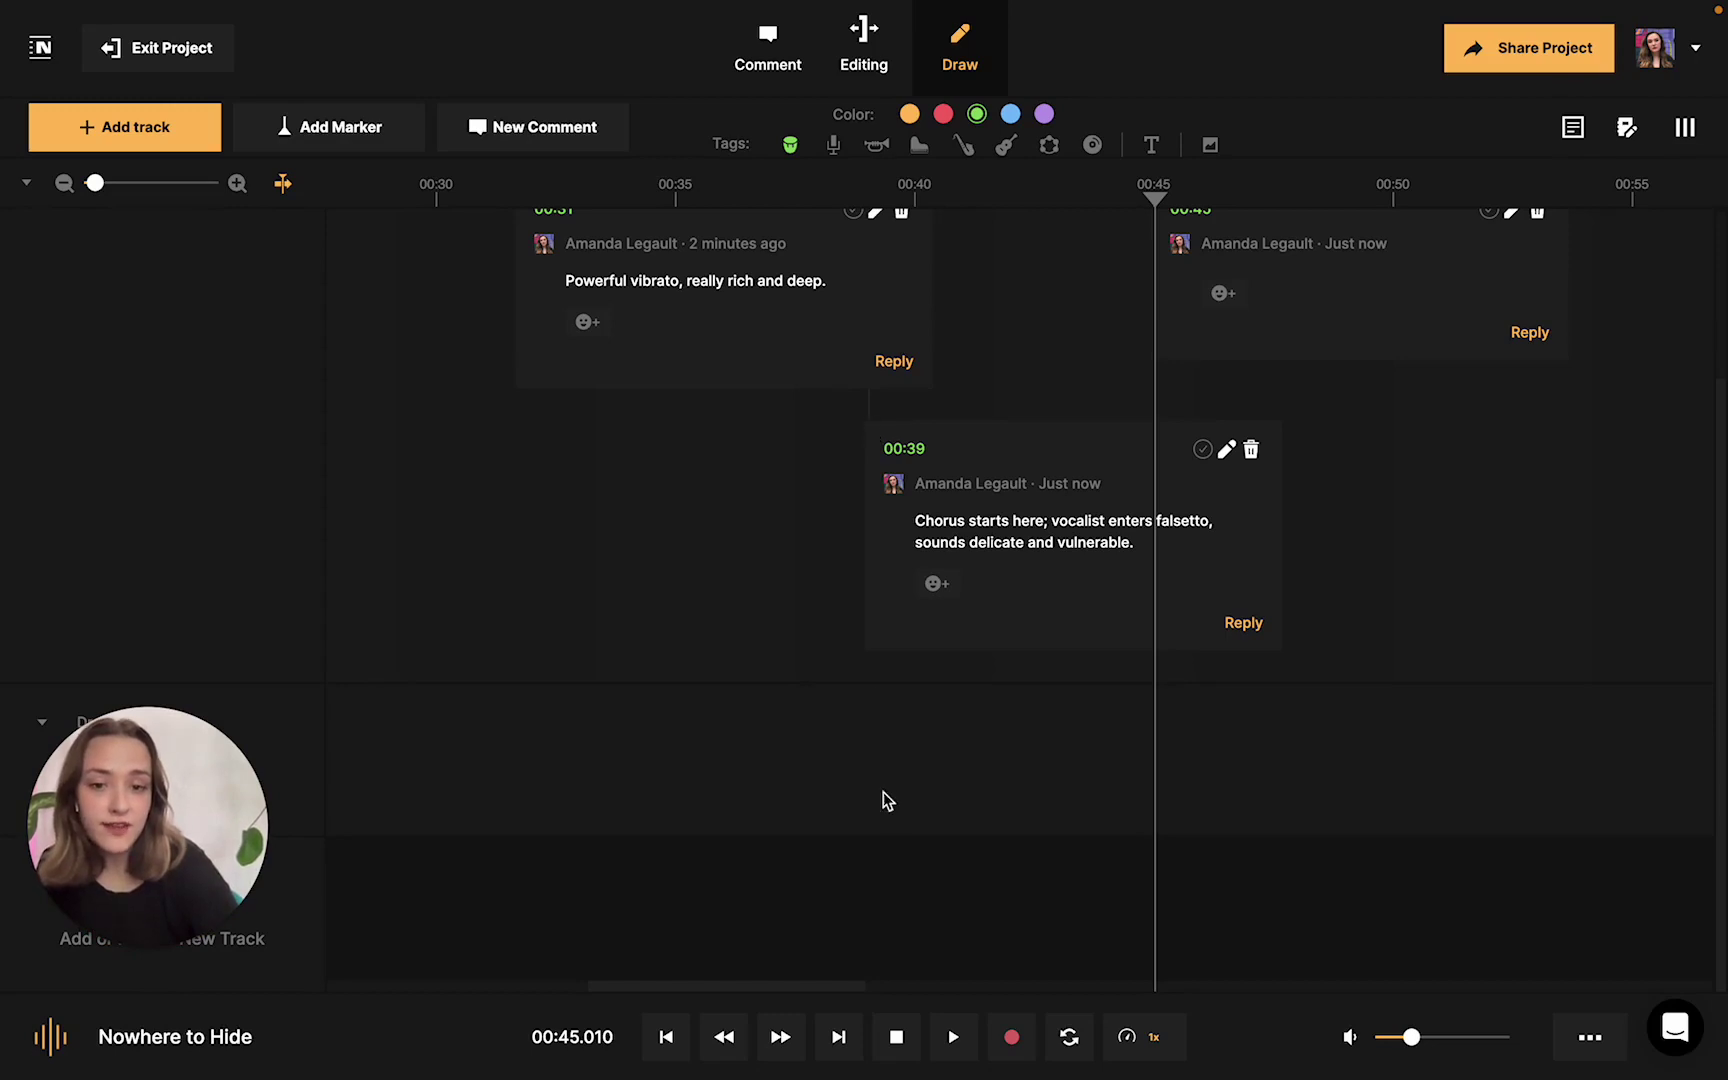
drag(1156, 198, 972, 198)
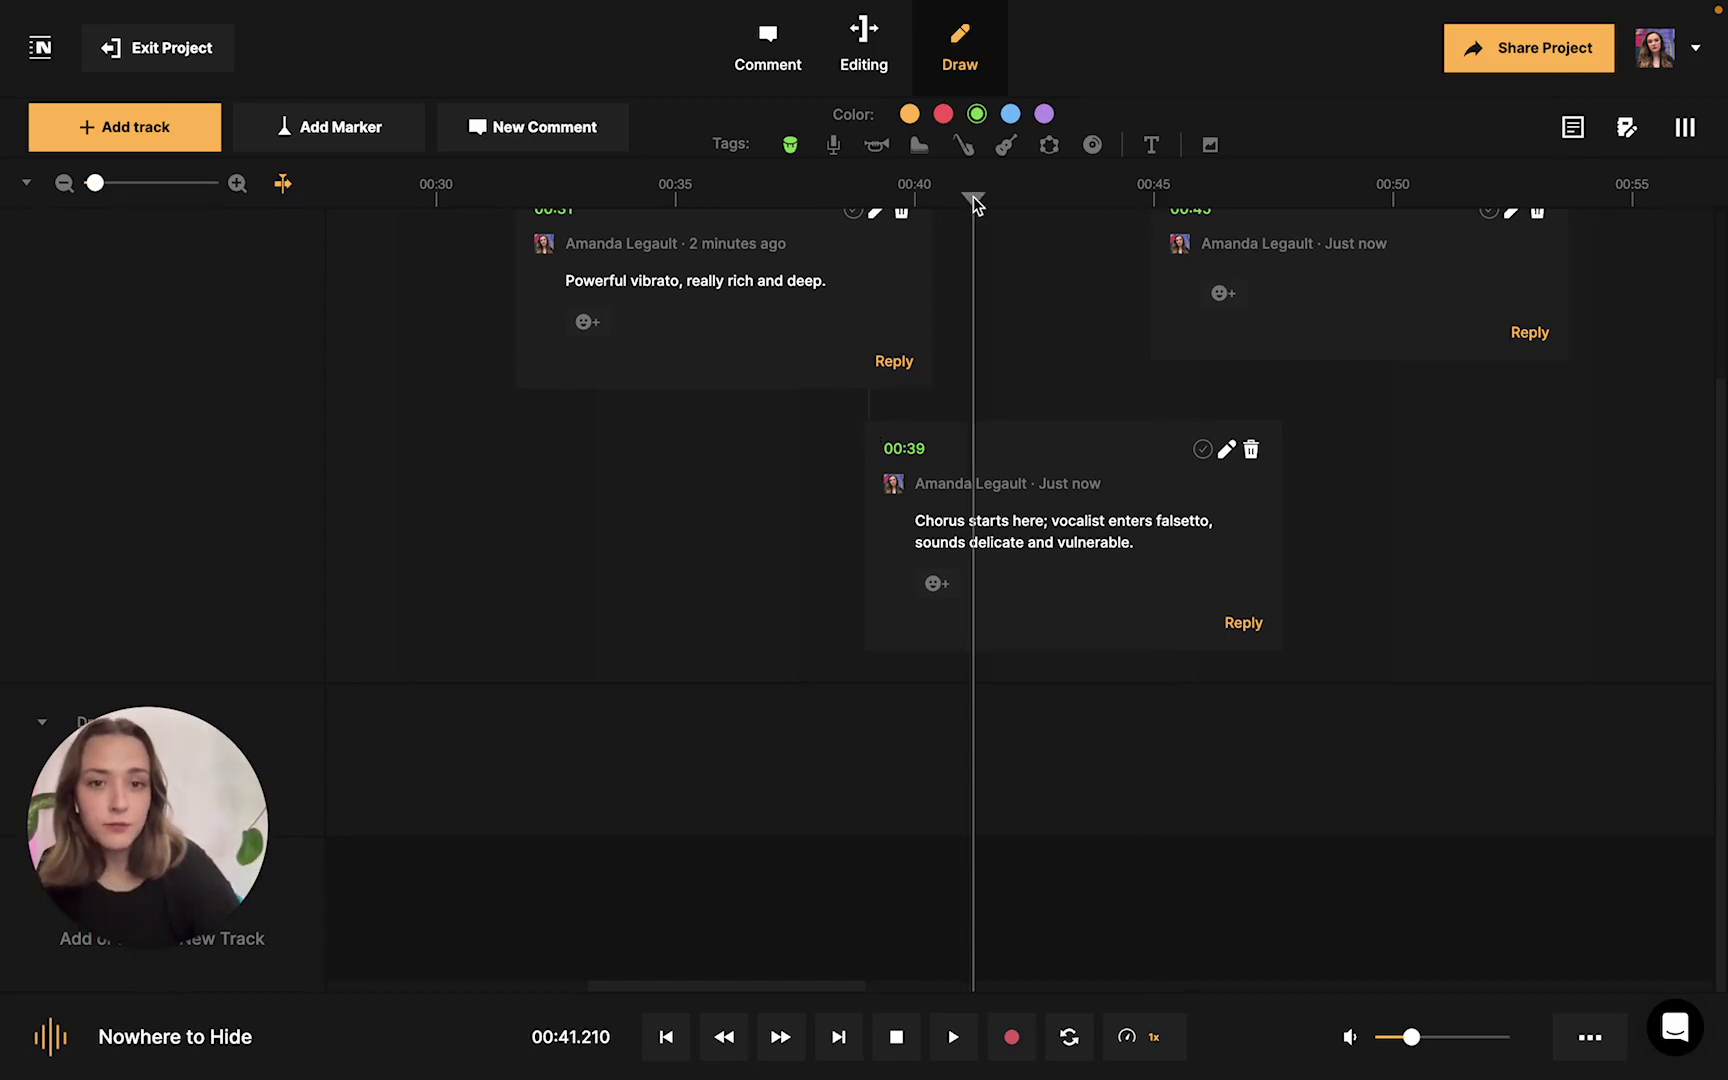
click(723, 1043)
click(723, 1043)
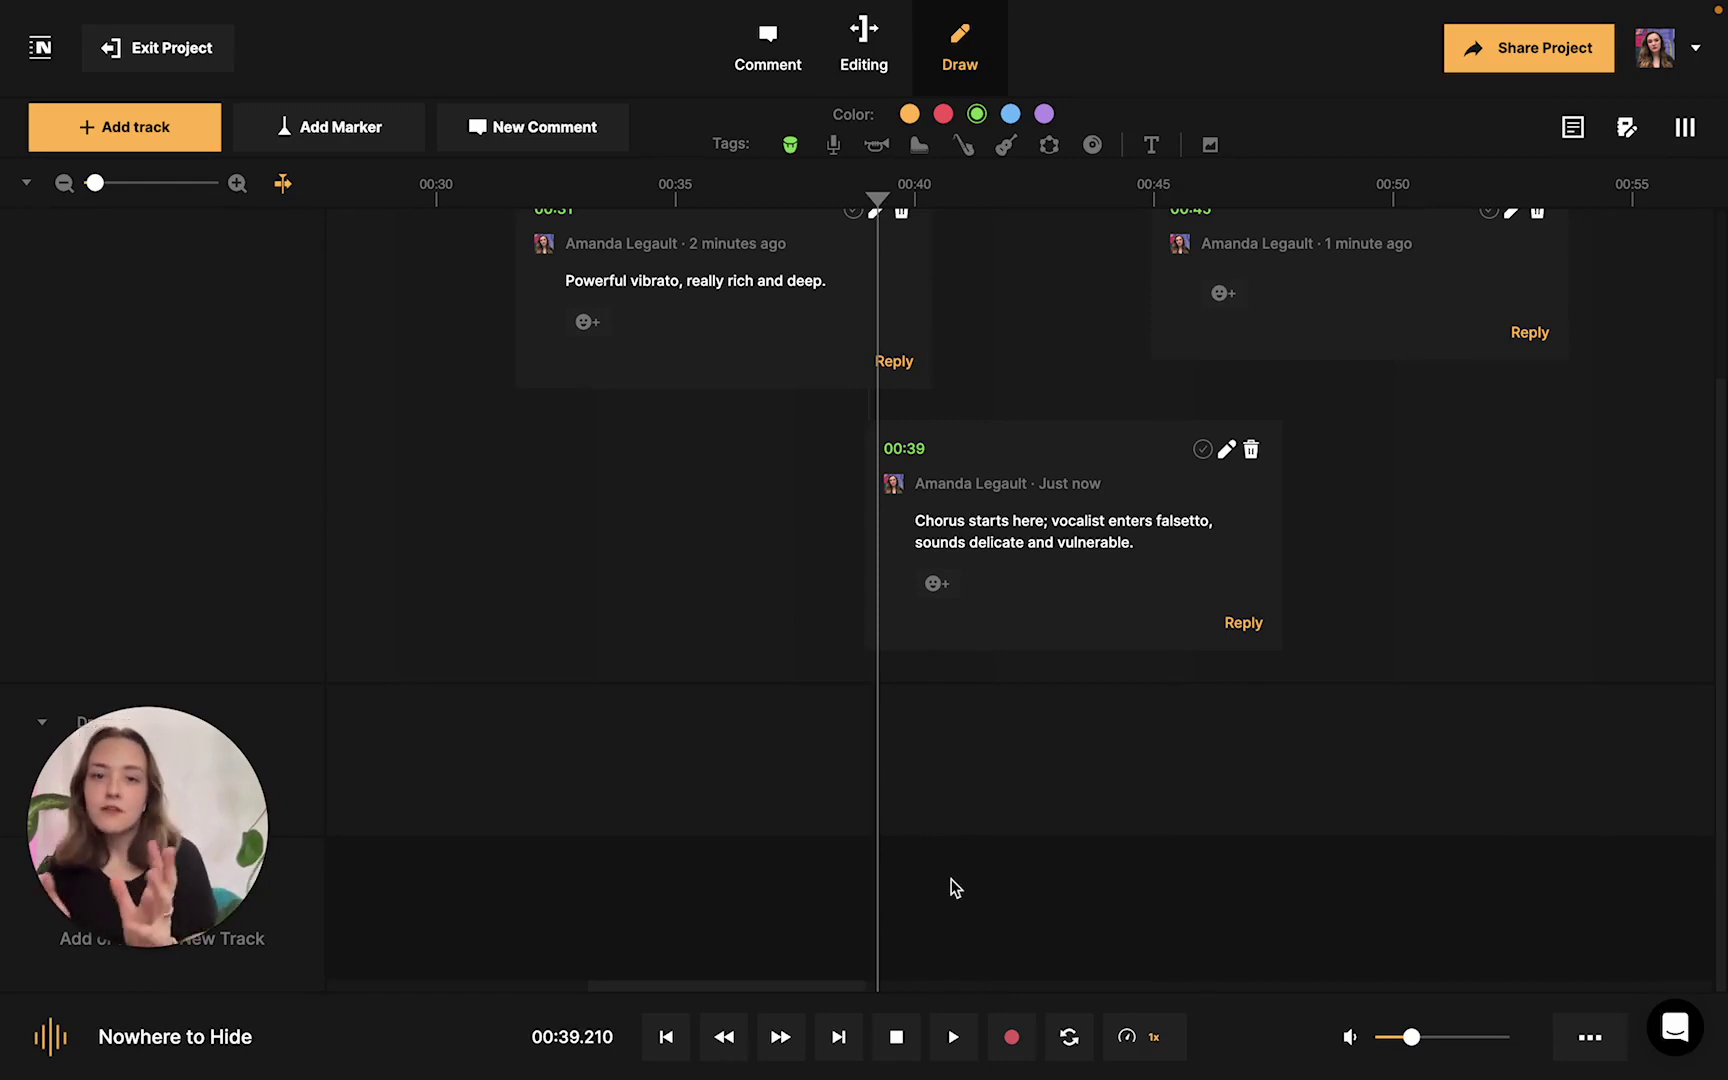
Add a green text label "Chorus" in the drawings lane at the playhead, about 00:39.
click(1152, 150)
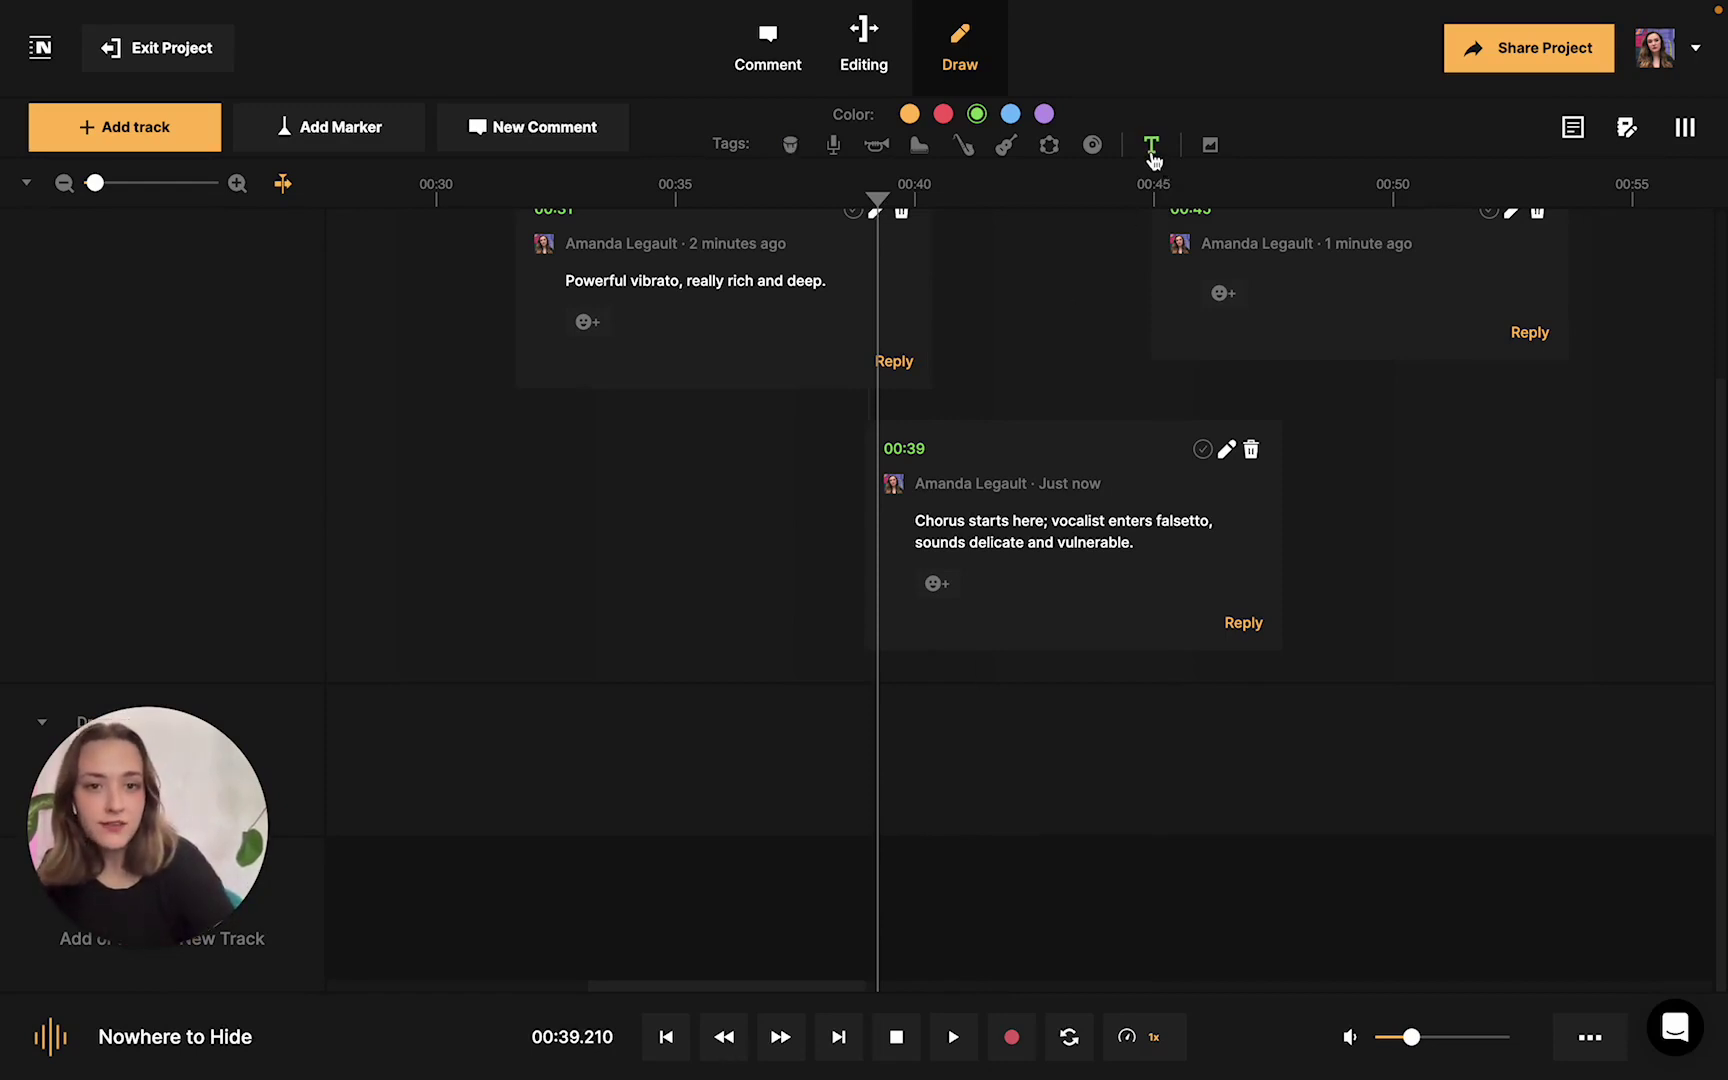
click(878, 752)
text(Chorus)
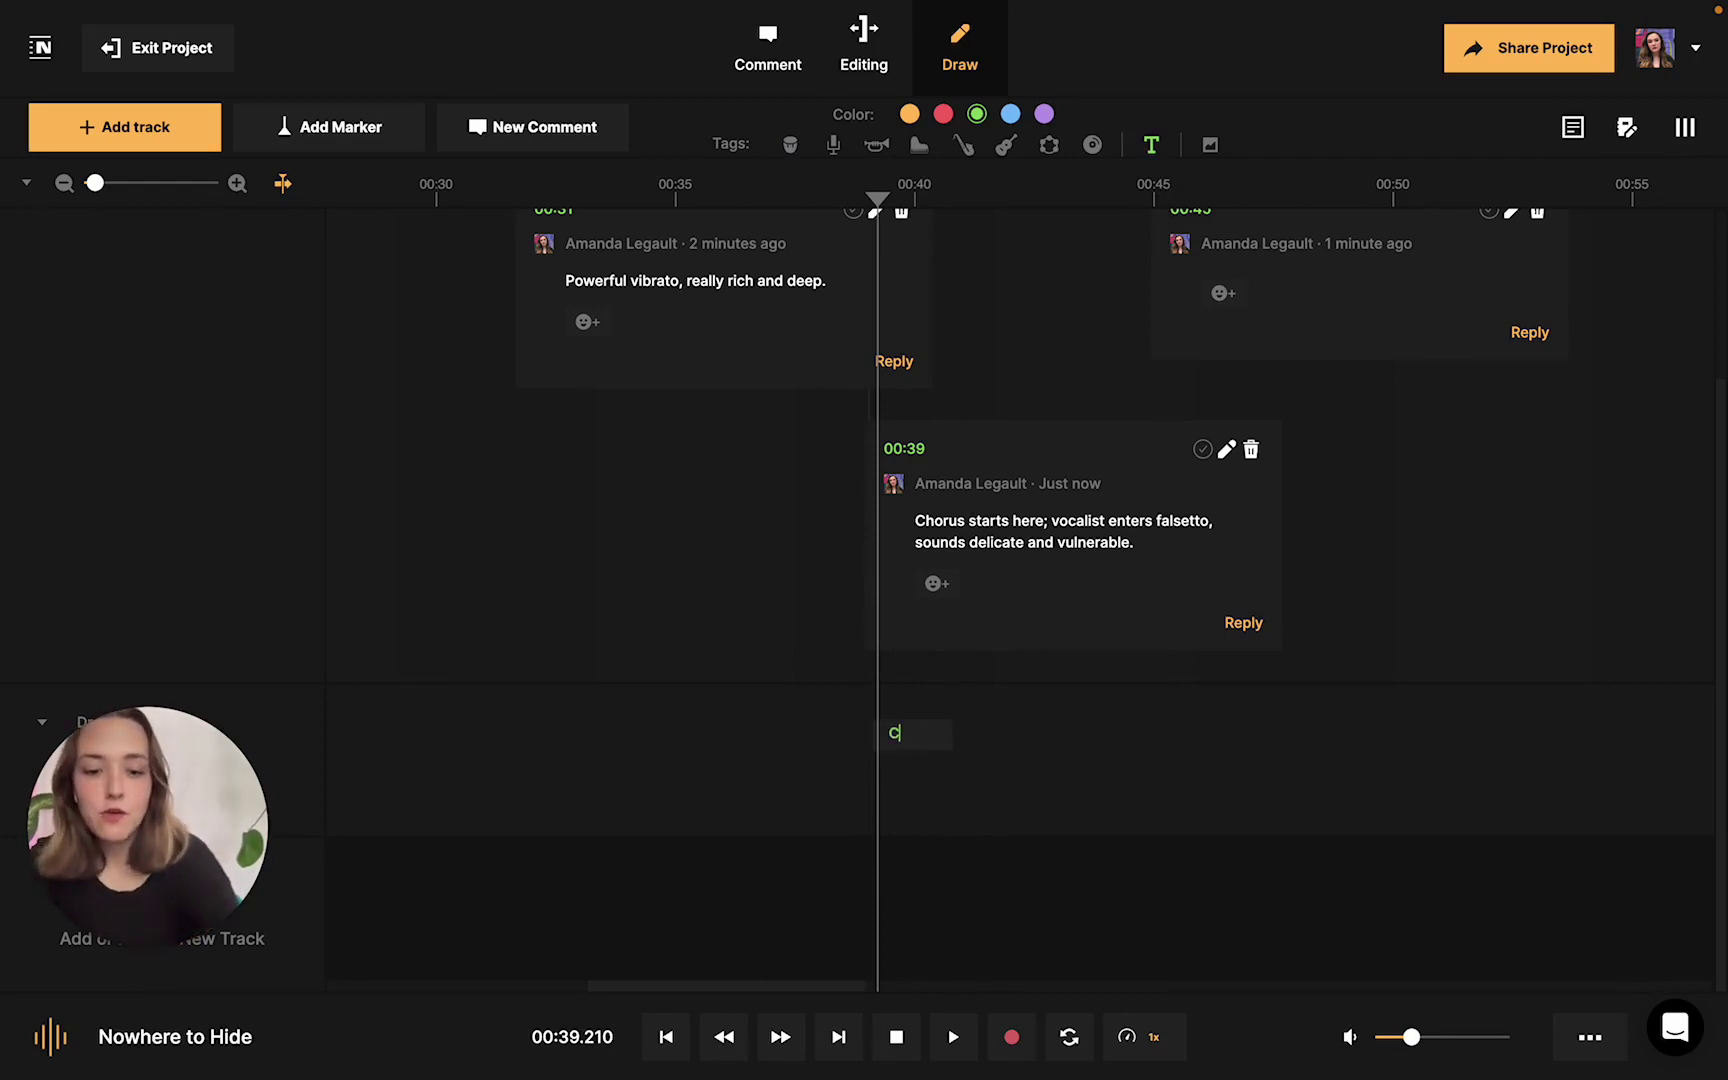
key(BackSpace)
text(s)
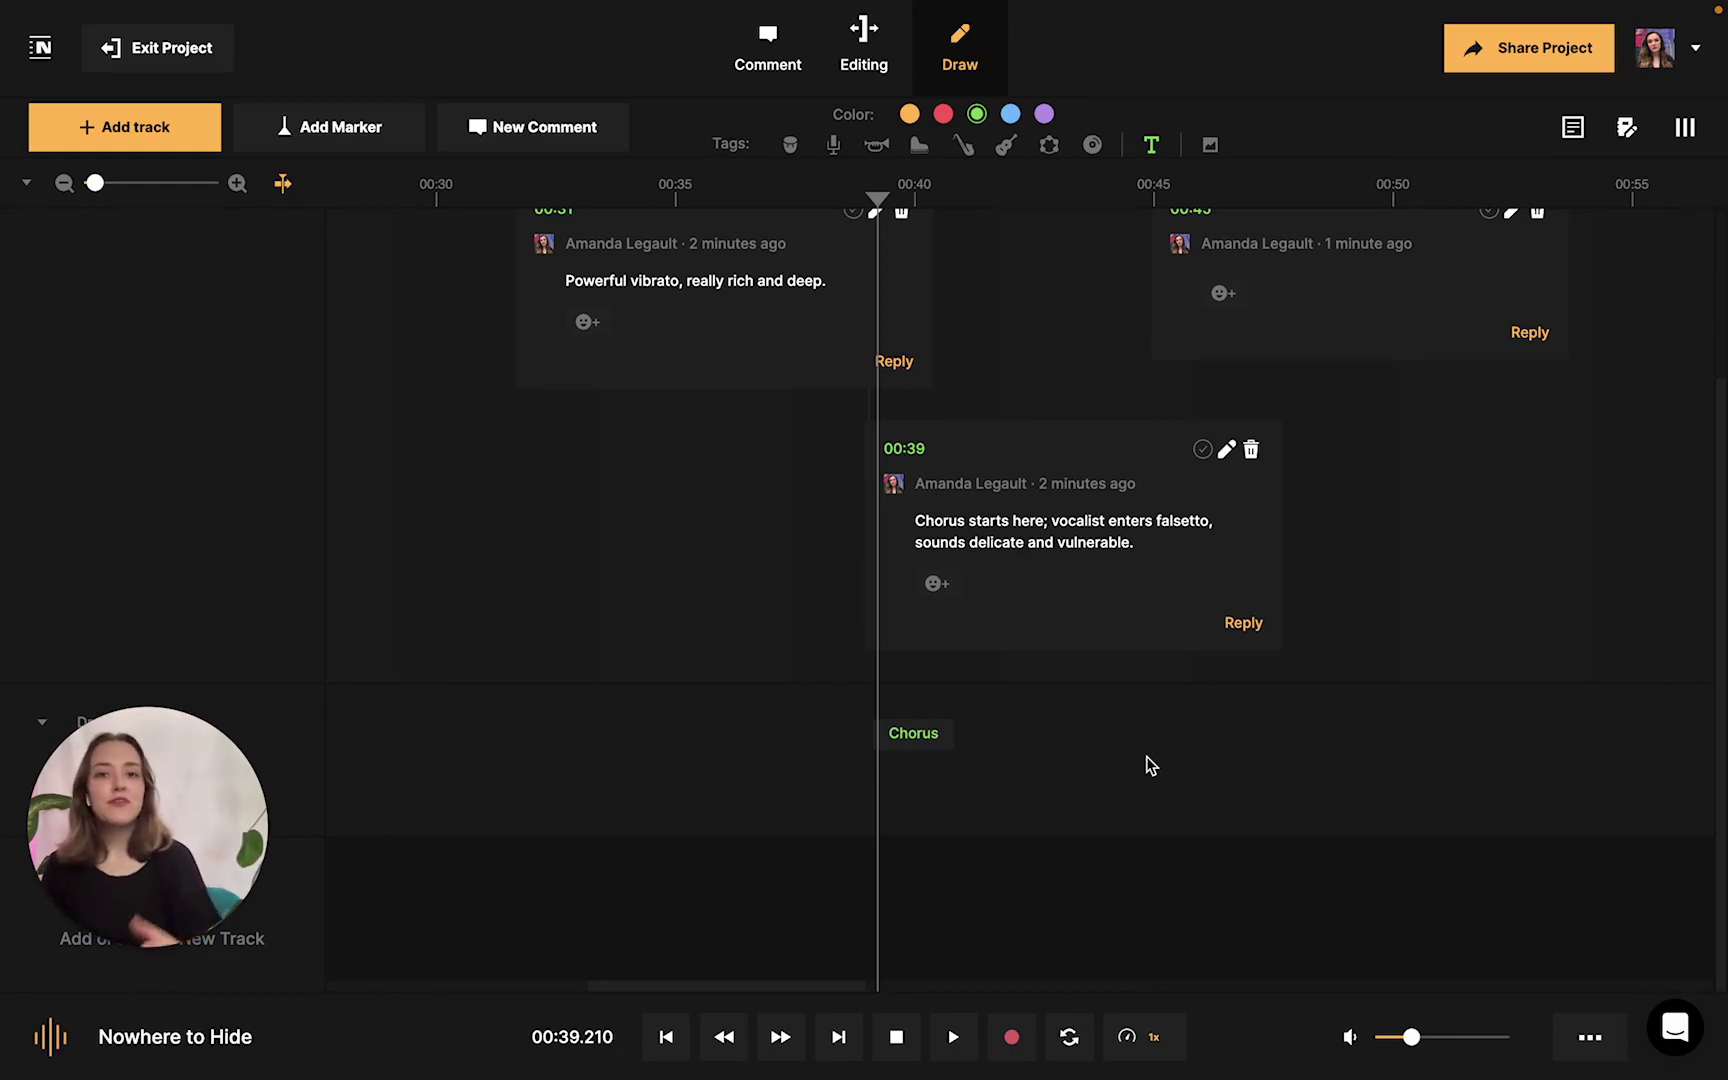
Play the song from the beginning, place a green drum tag in the drawings lane at about 00:03, and nudge it slightly later.
scroll(701, 639, left, 10)
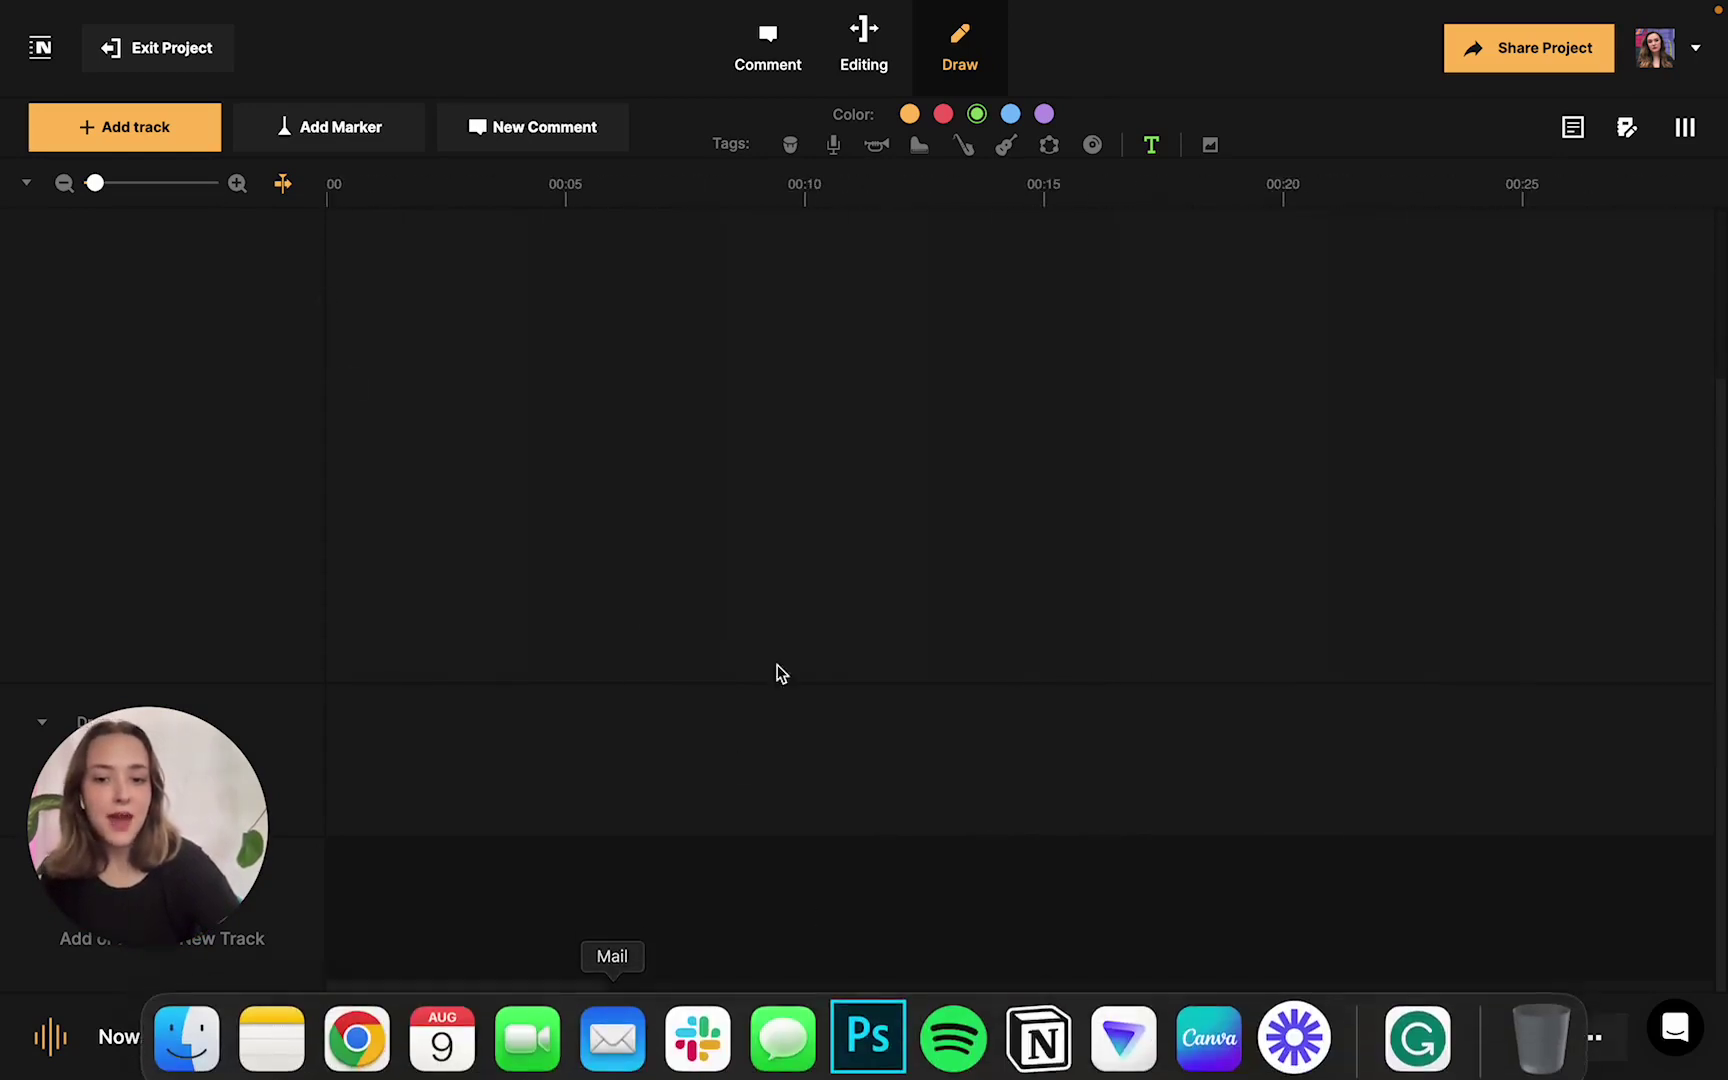
click(665, 1036)
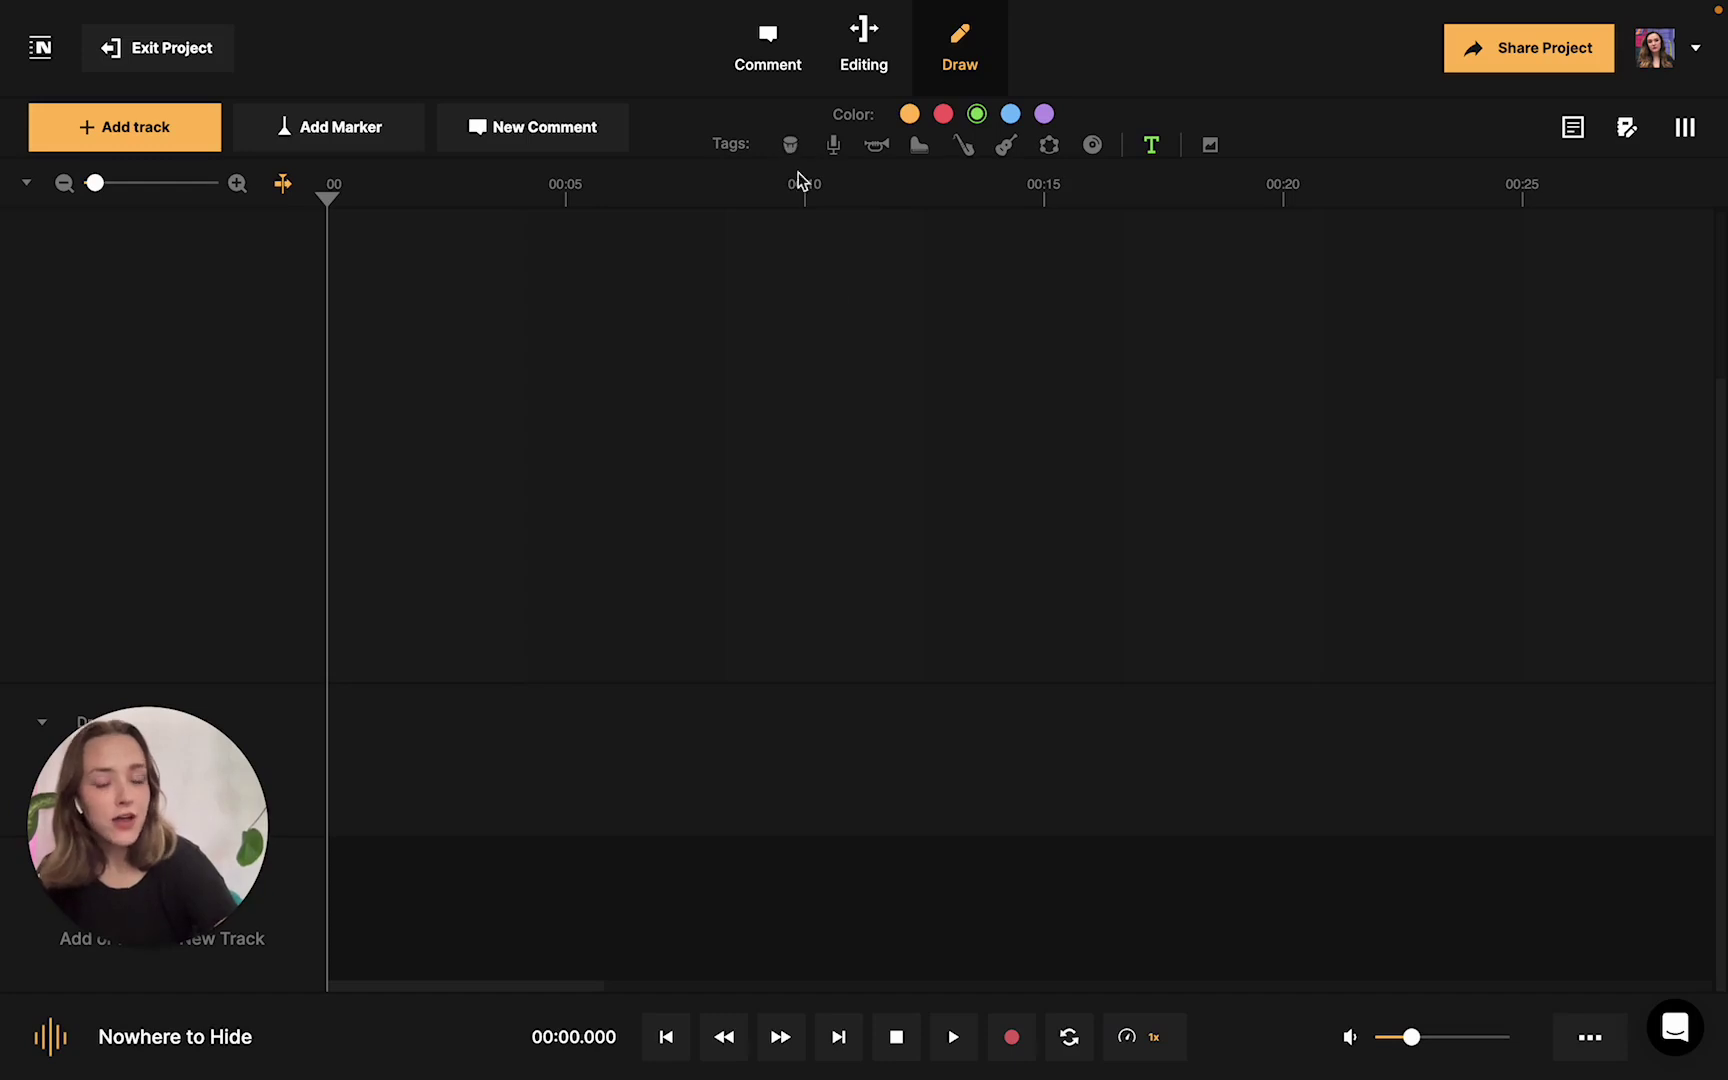
click(953, 1038)
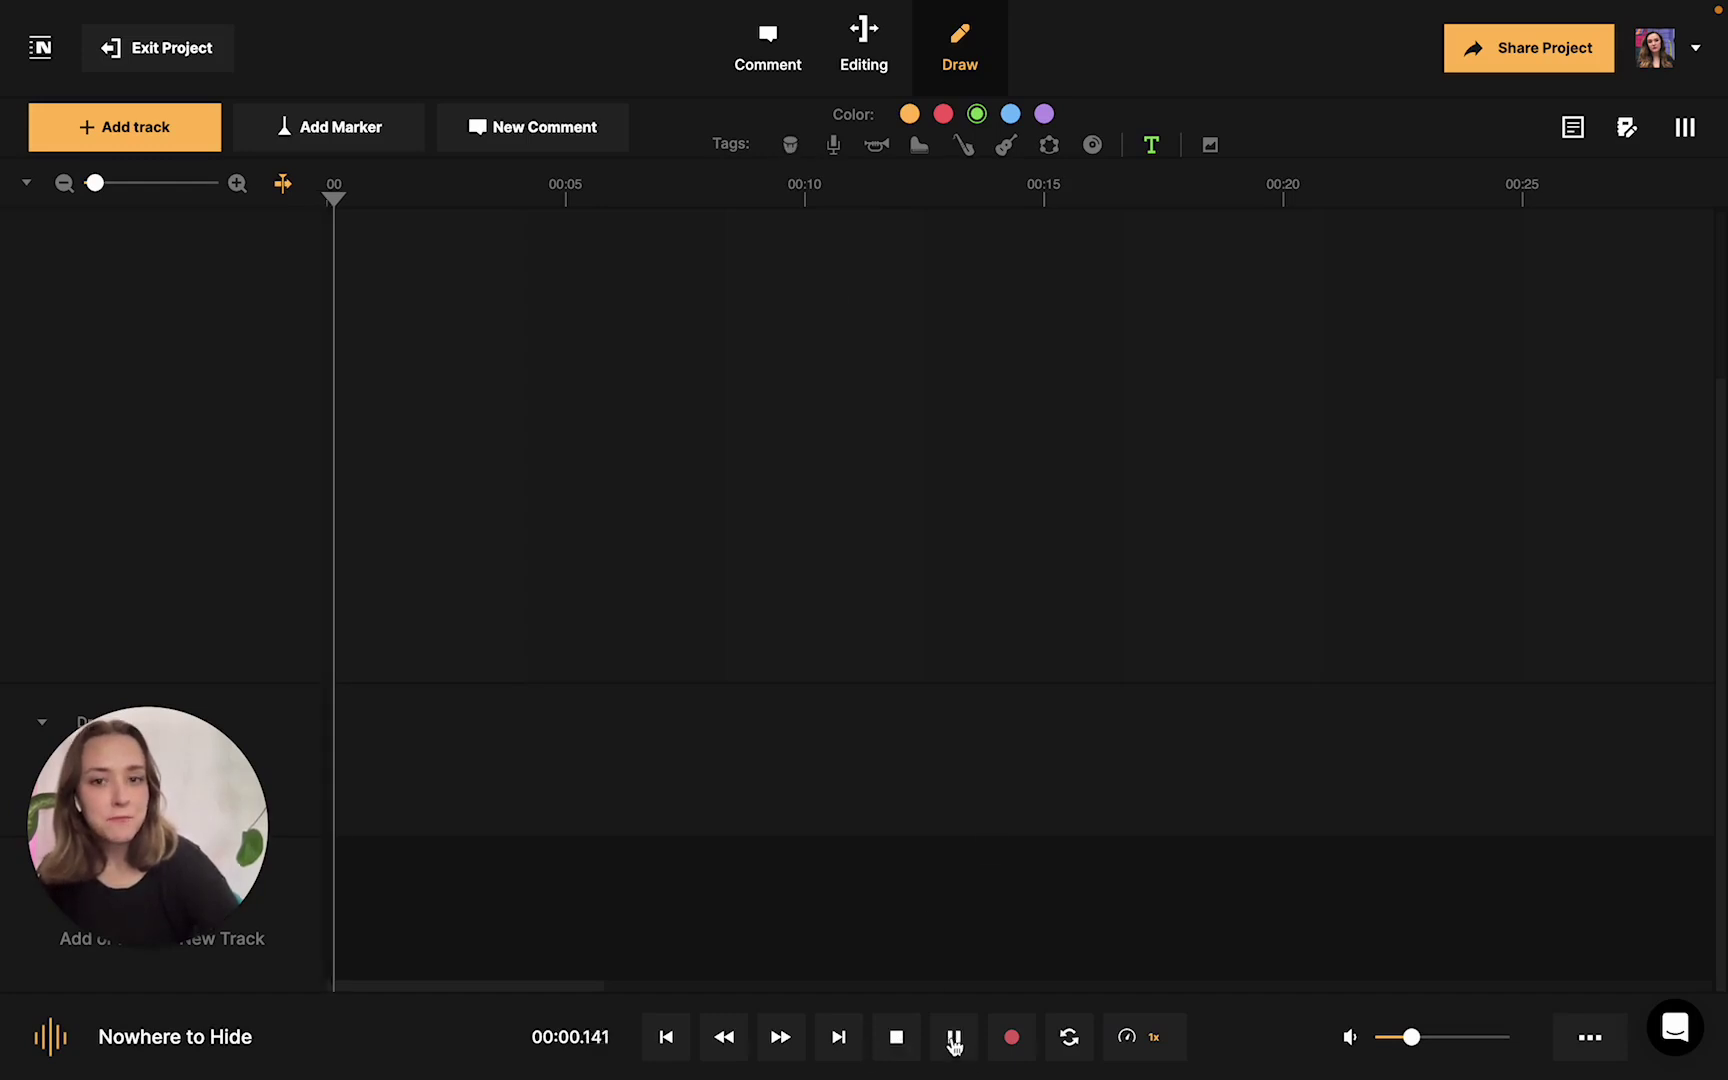
click(790, 146)
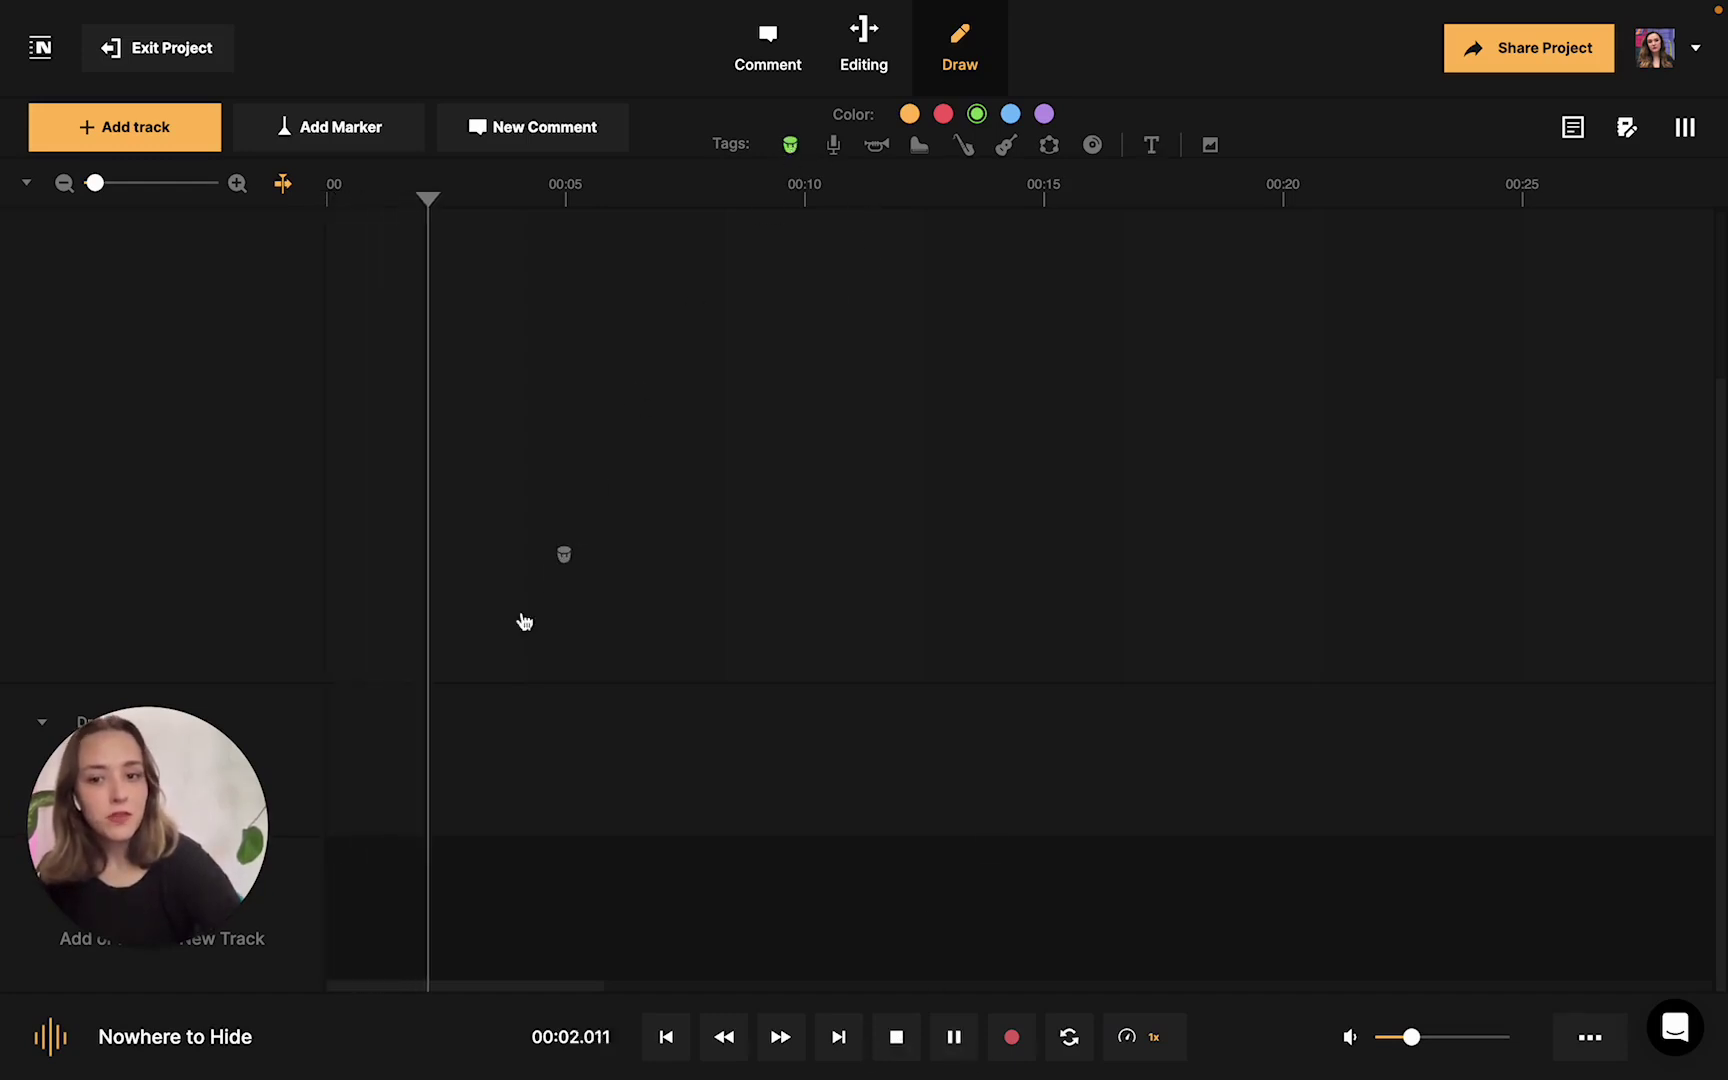
click(461, 778)
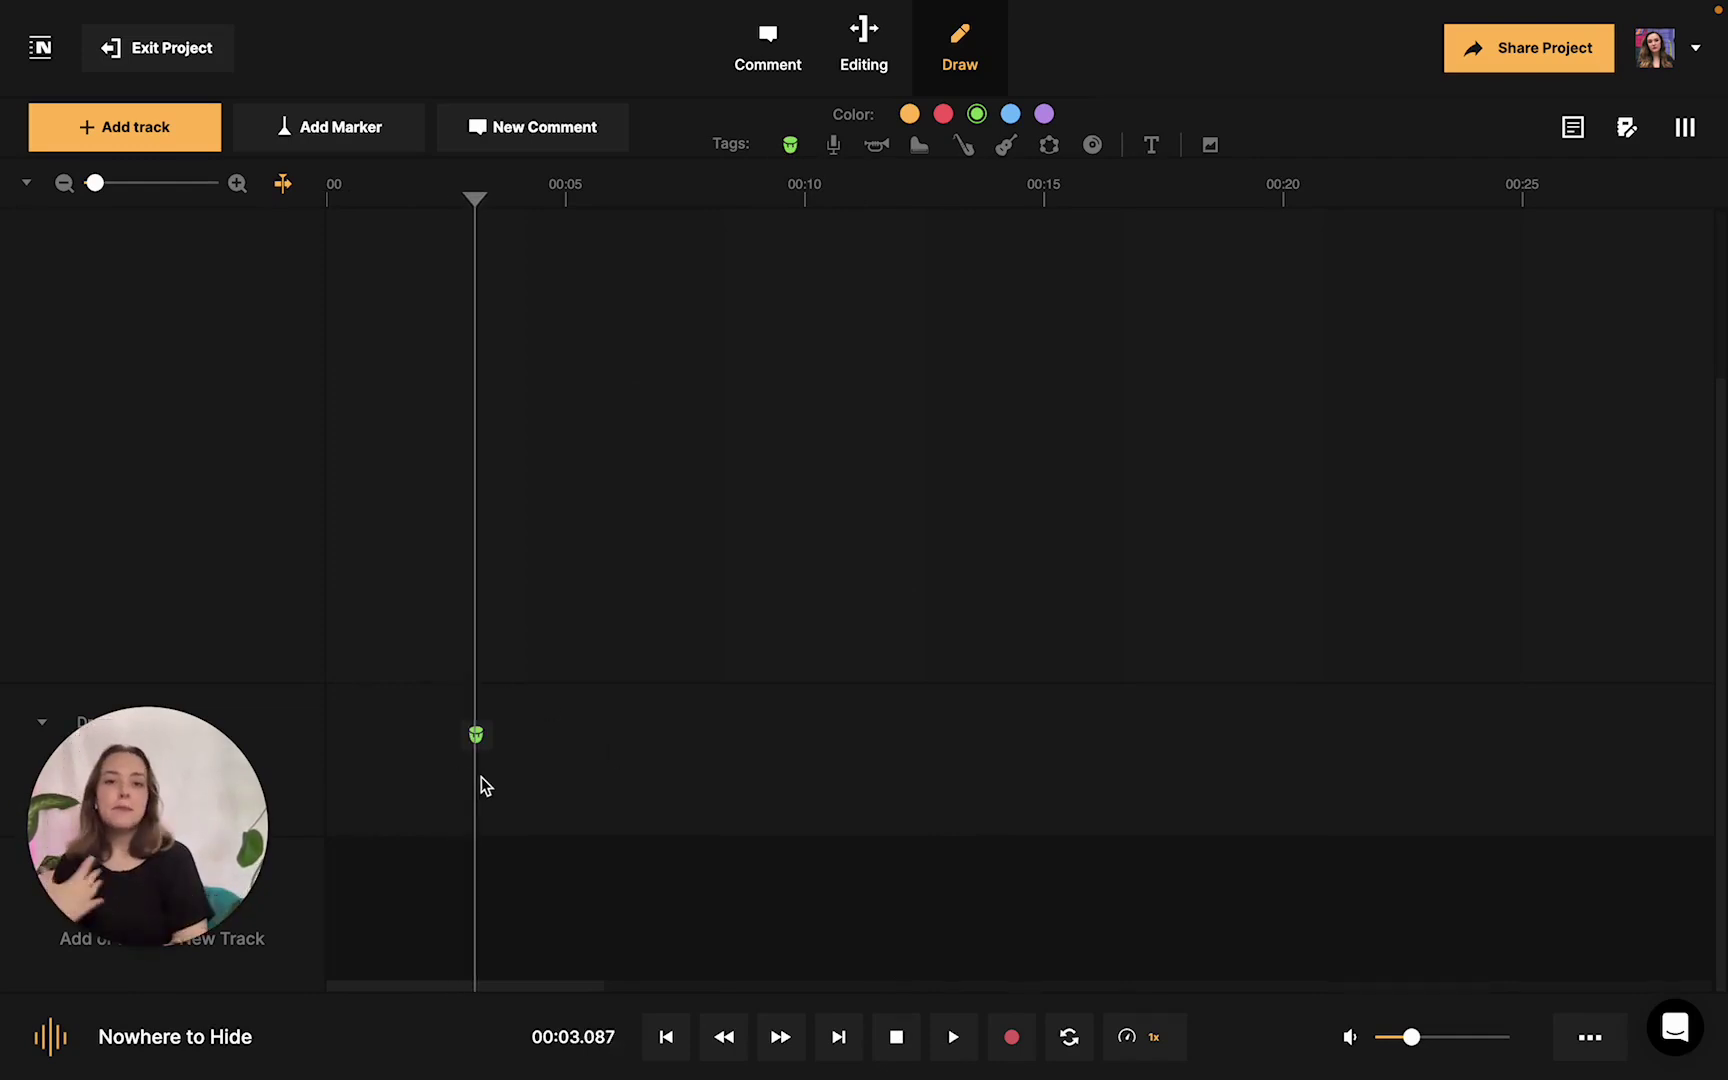
mouse_move(479, 737)
mouse_down()
mouse_move(602, 744)
mouse_move(482, 747)
mouse_up()
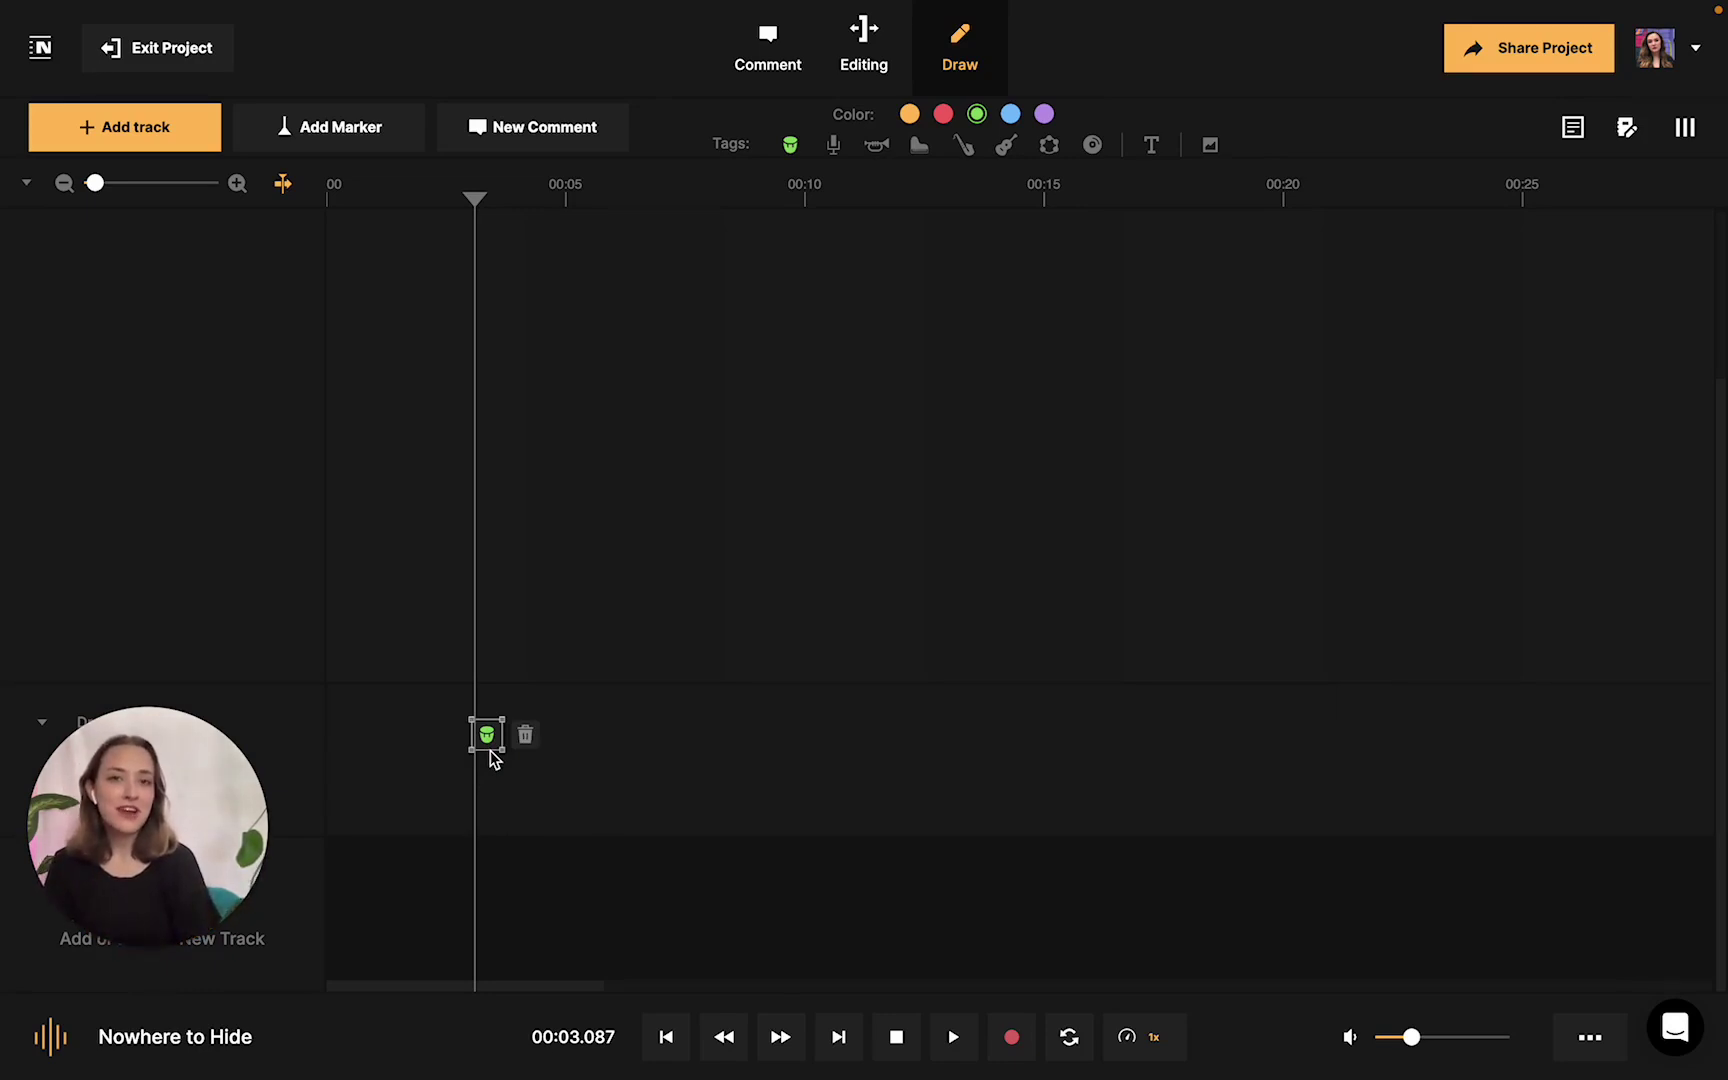
Open the project's sharing settings and examine the permission levels offered for invited people.
scroll(490, 758, right, 10)
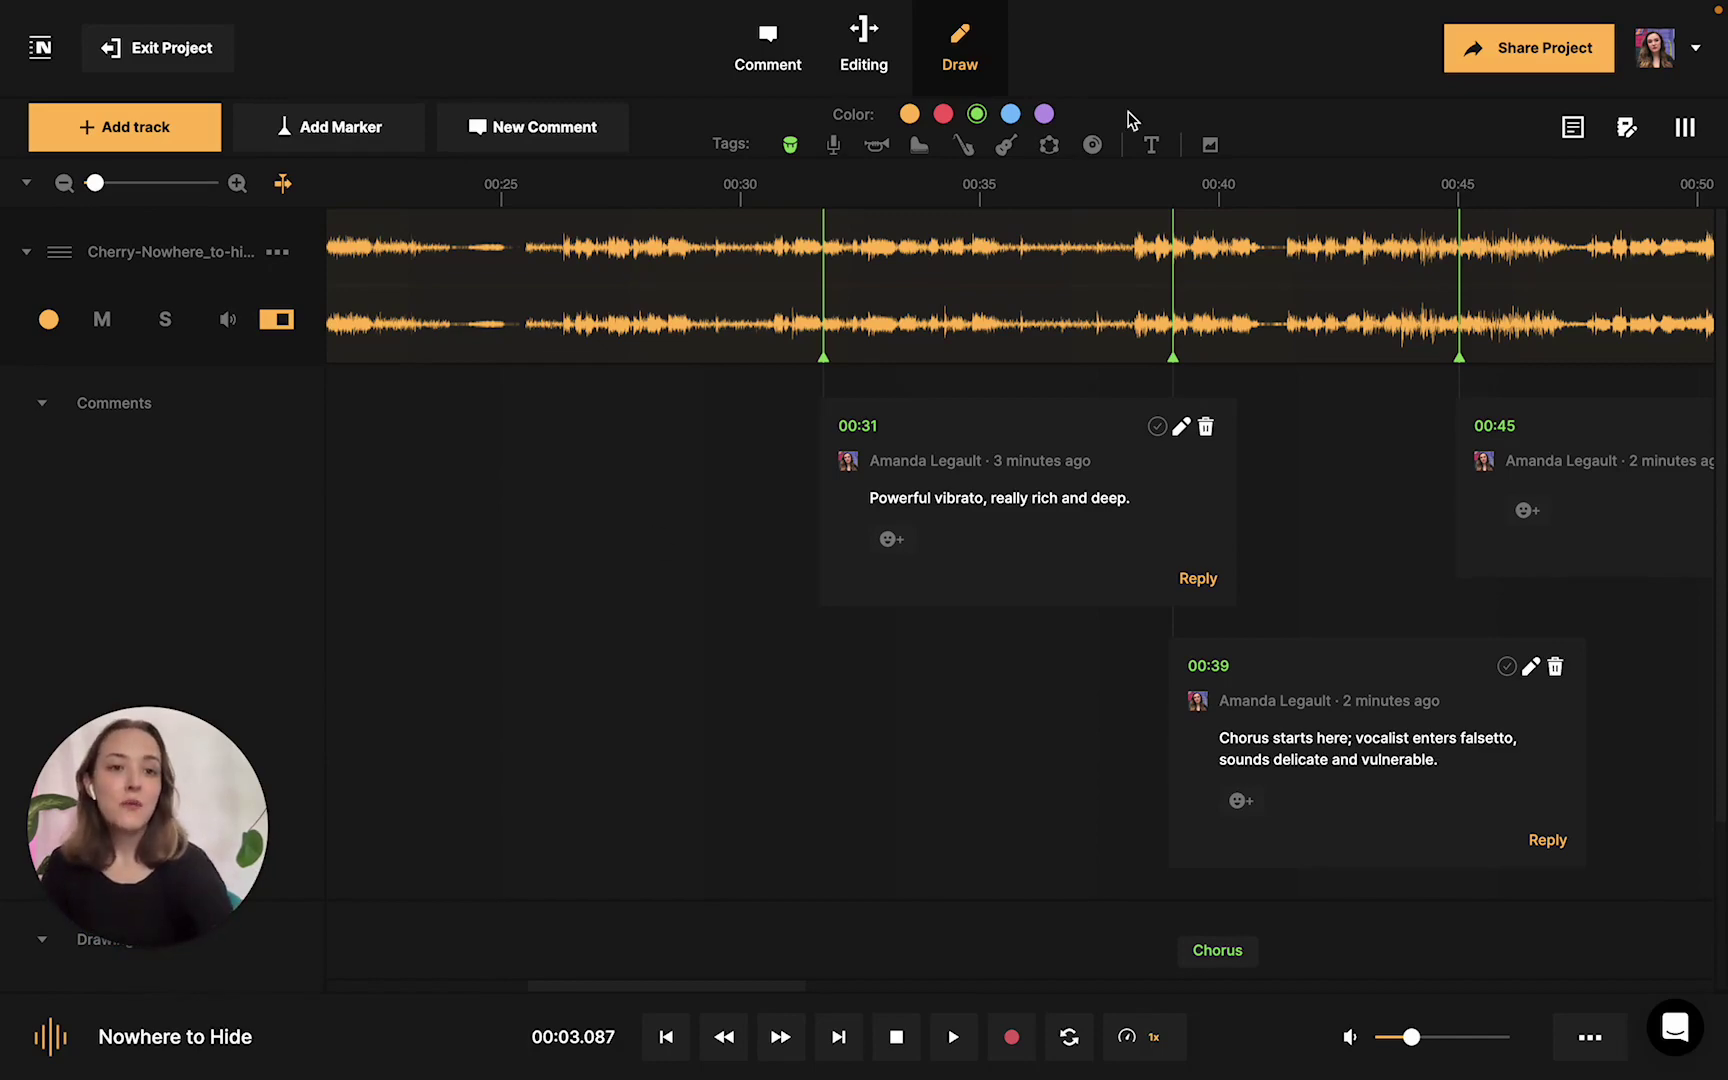
click(1545, 67)
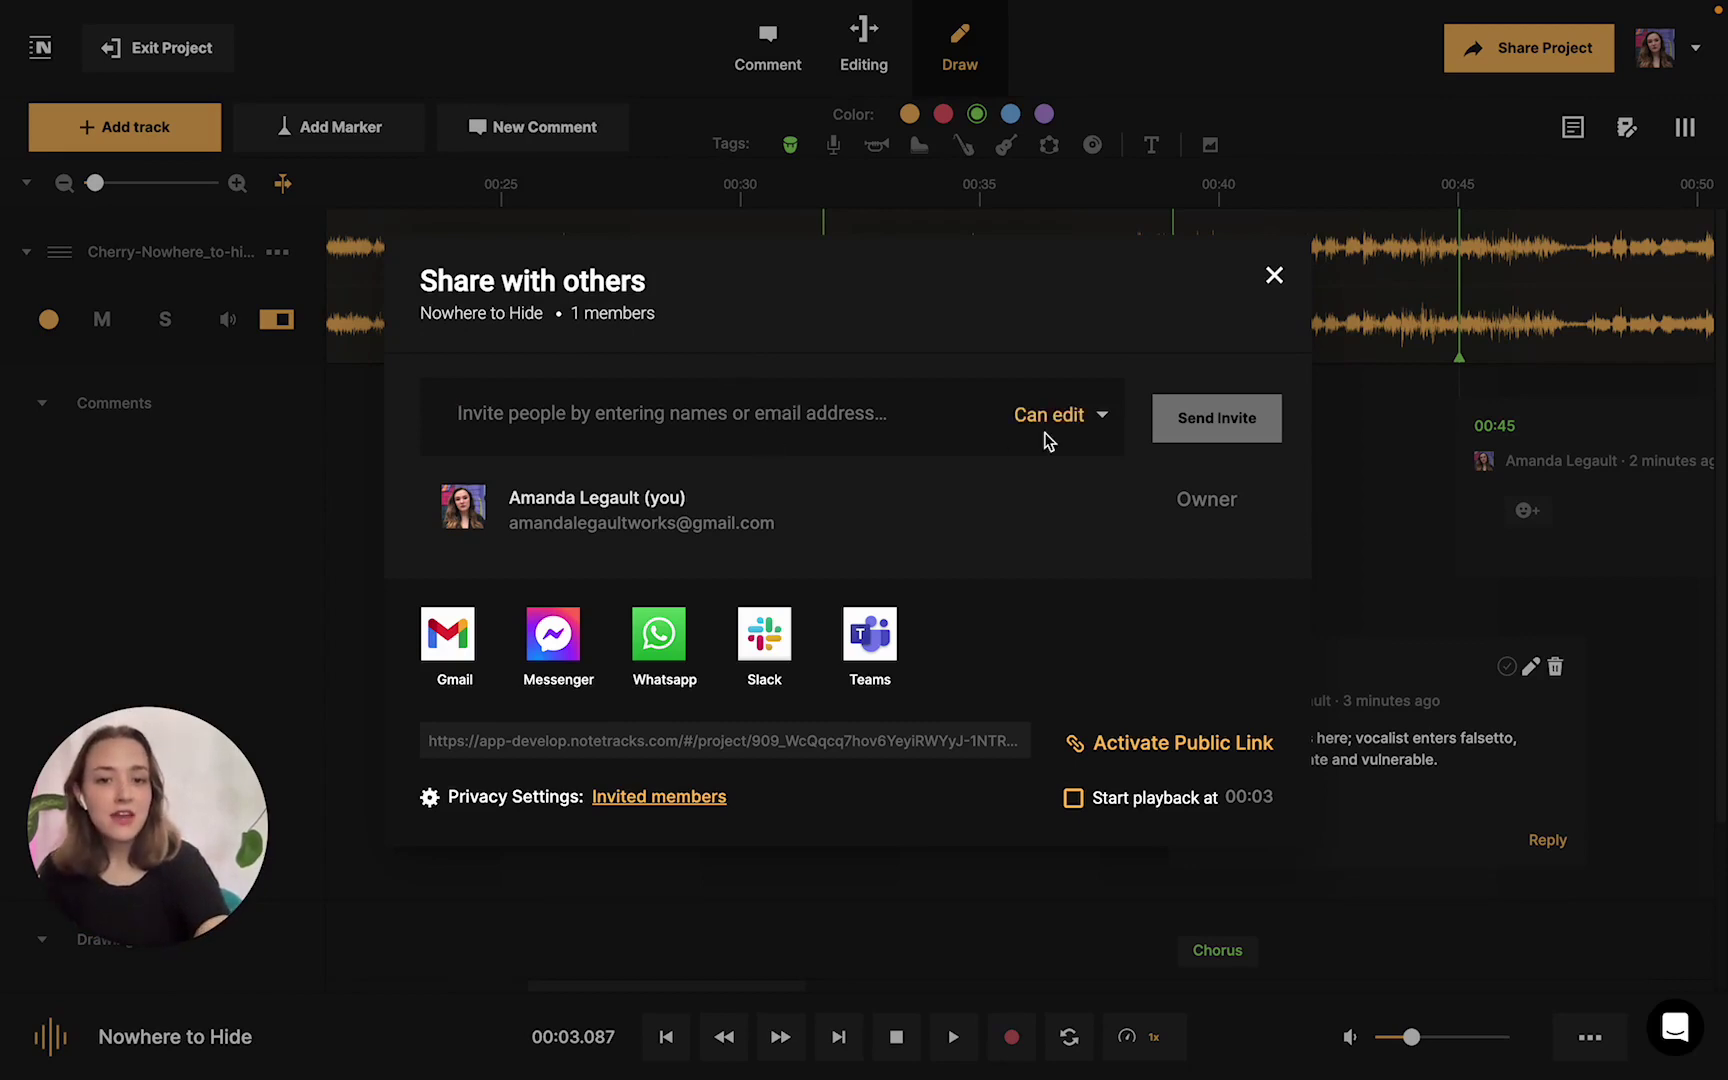
click(1072, 425)
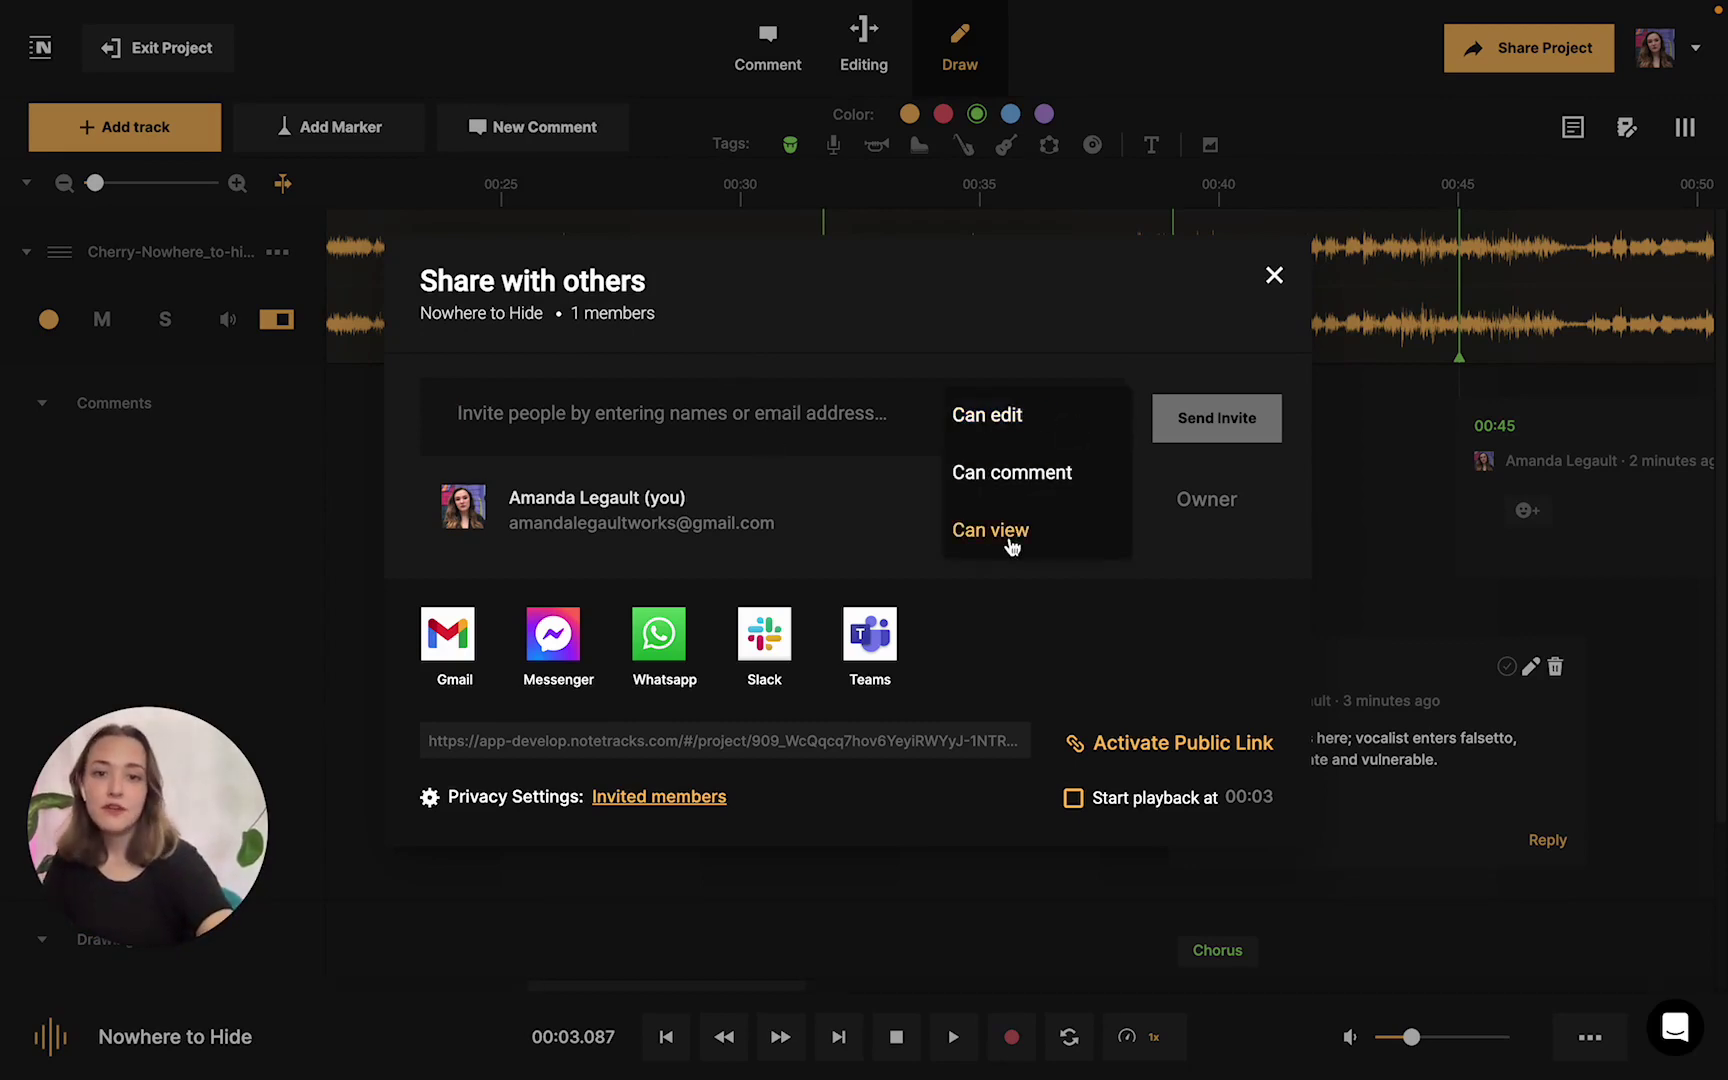
click(813, 494)
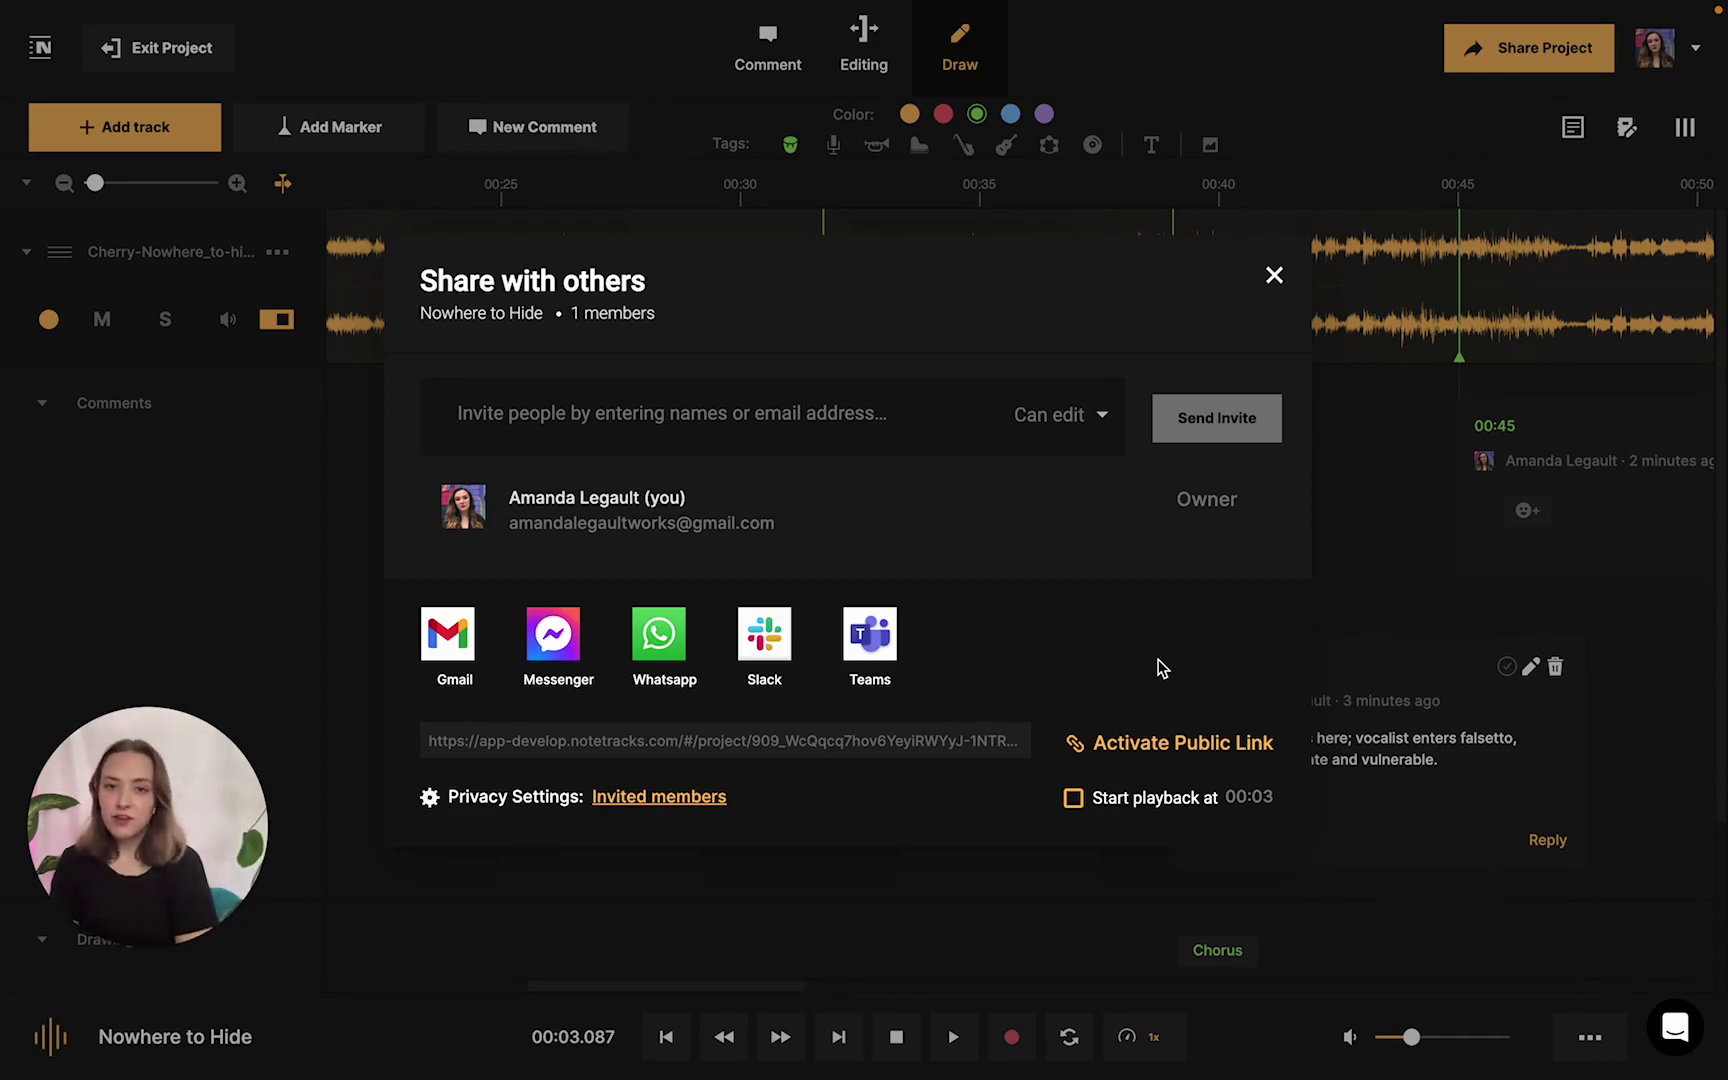
Set the shared project to start playback at 00:03, check the privacy options, and close the sharing settings.
click(1073, 798)
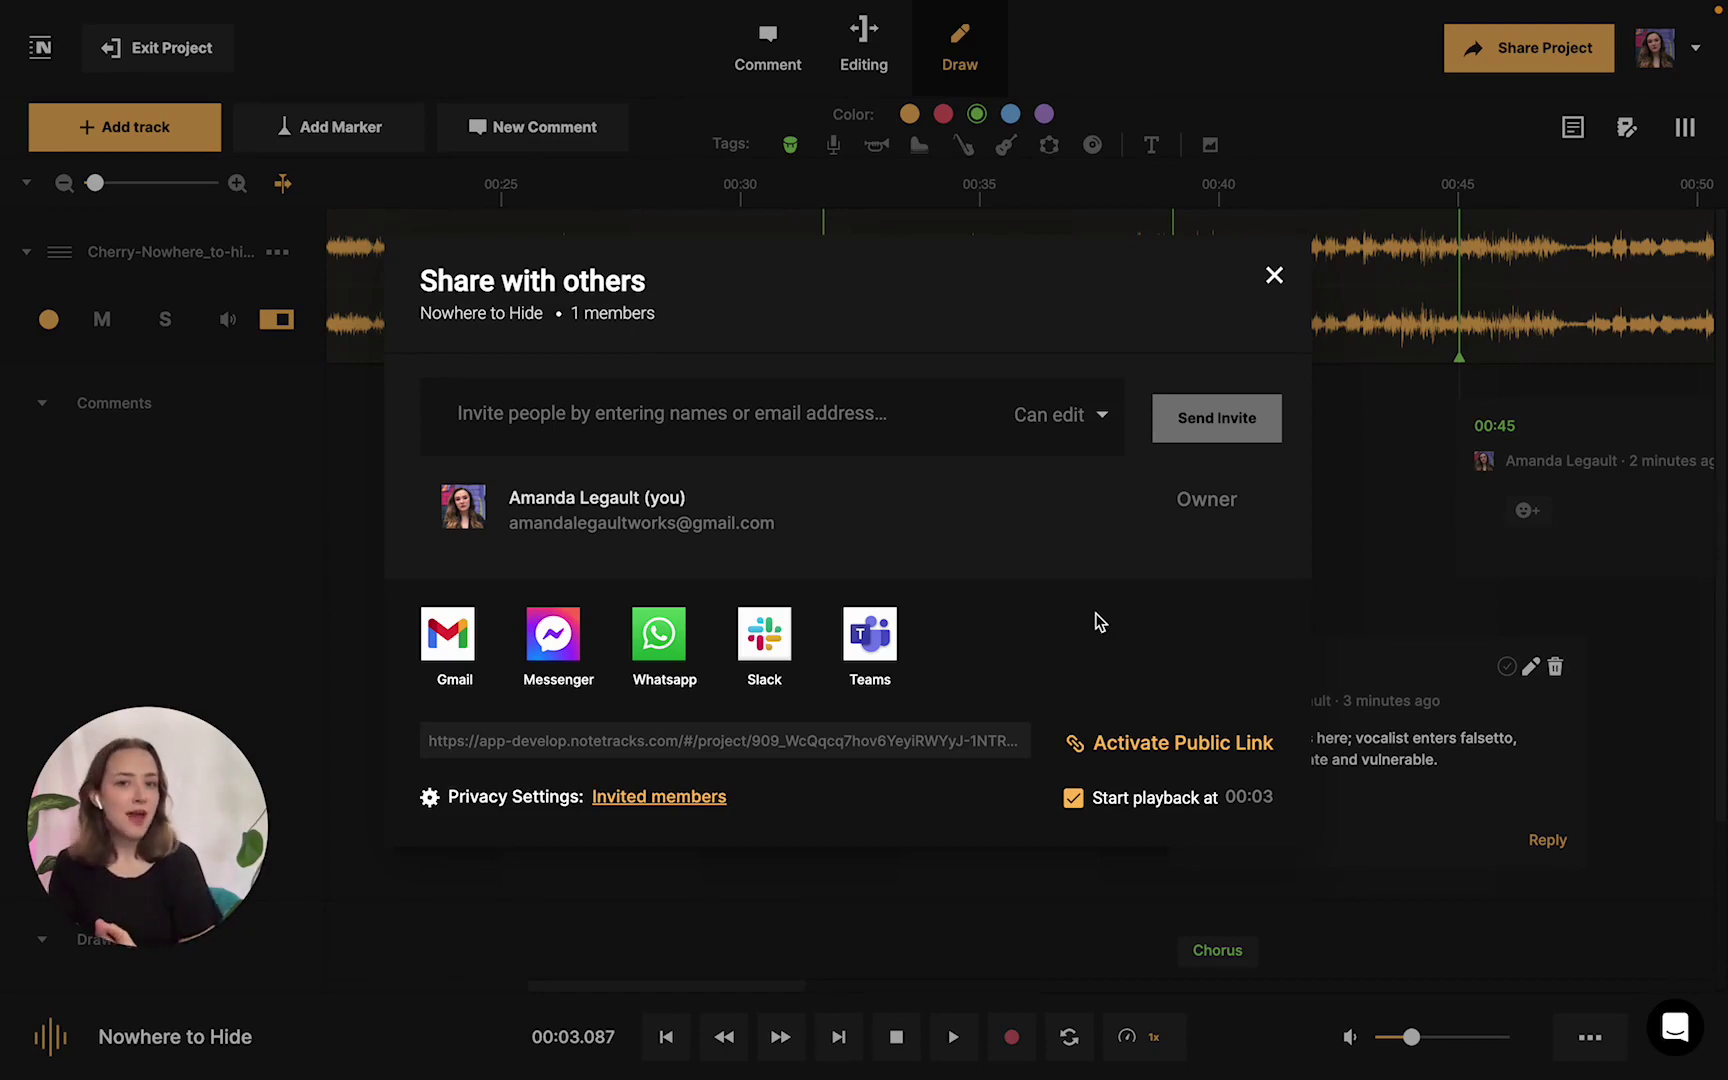
click(645, 797)
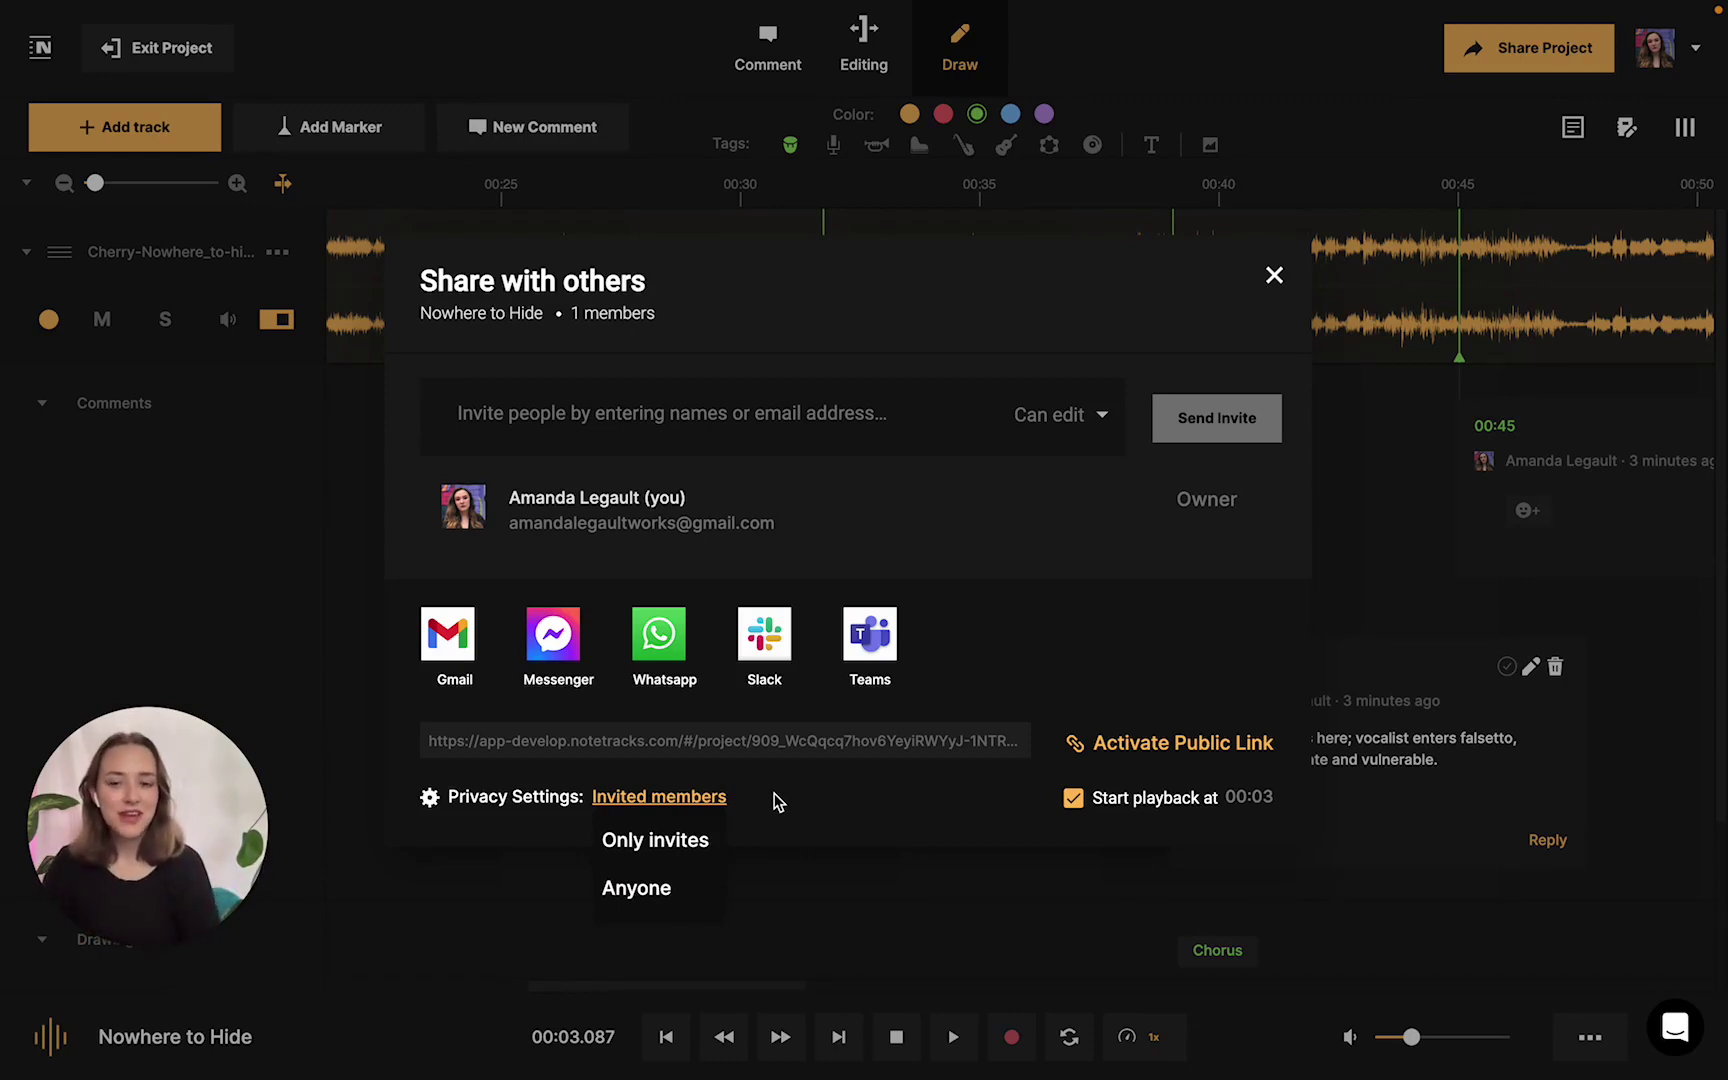
click(1055, 503)
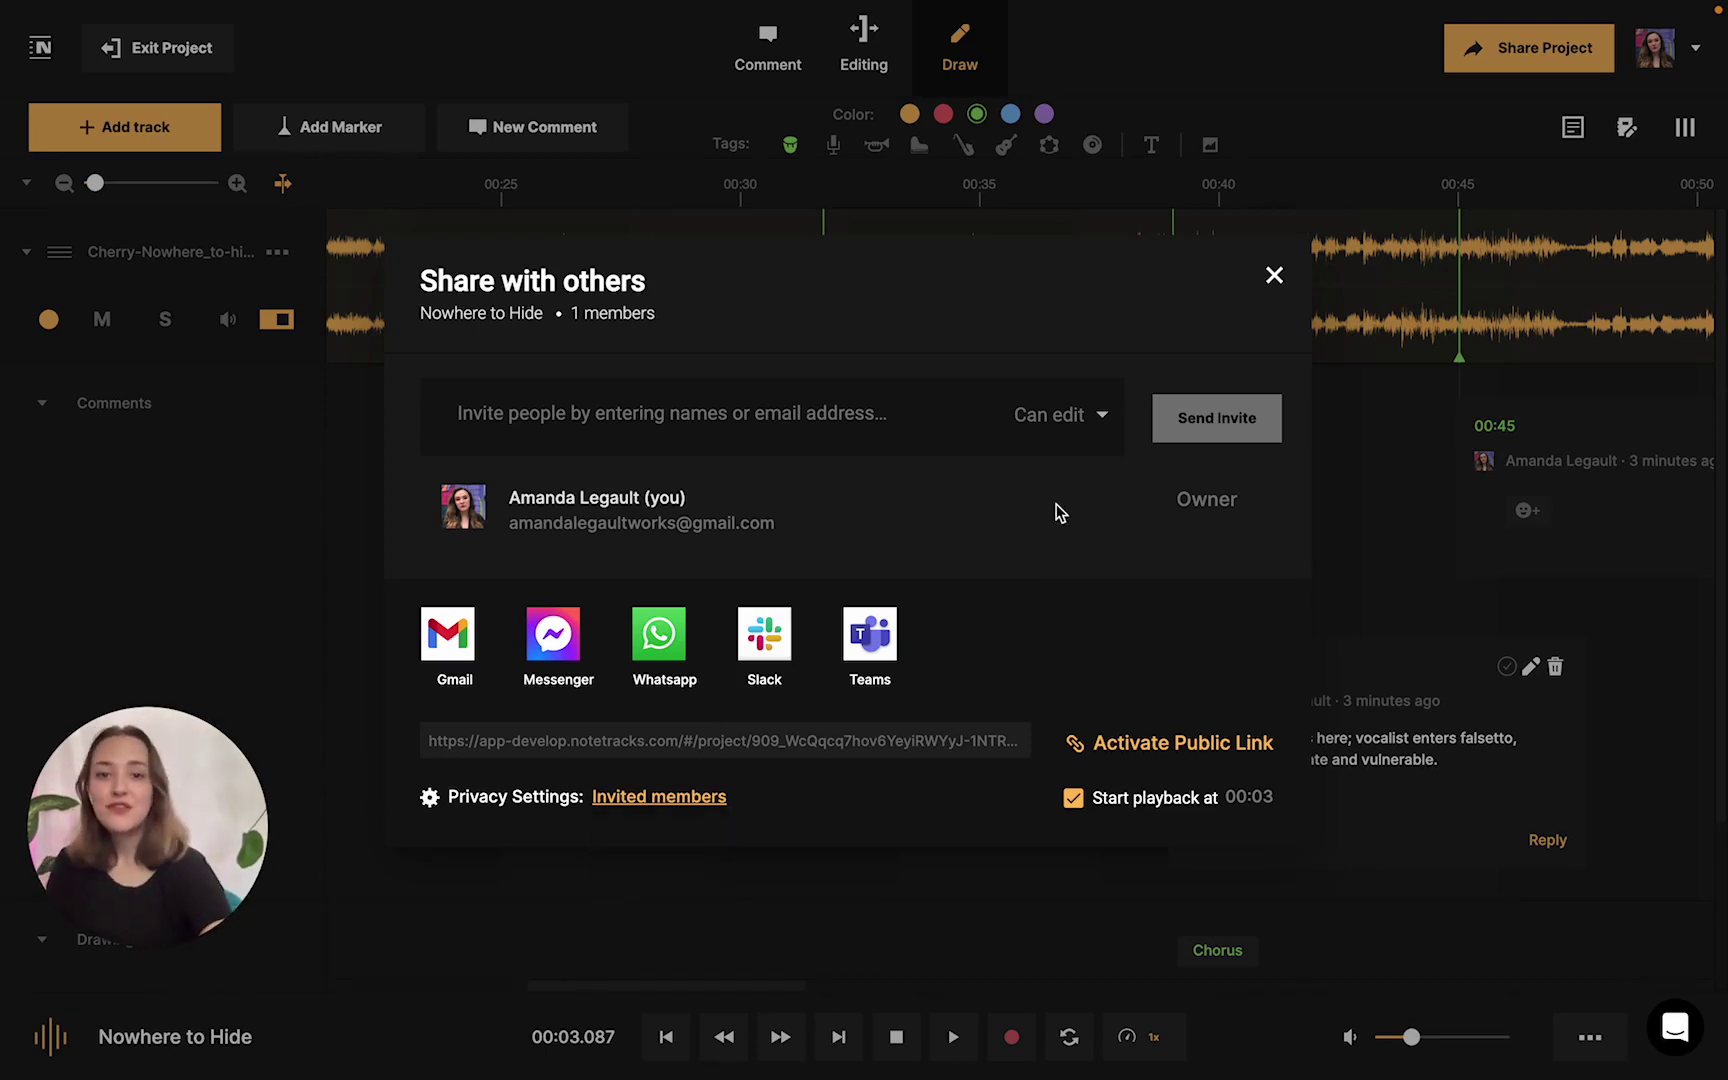
click(1274, 276)
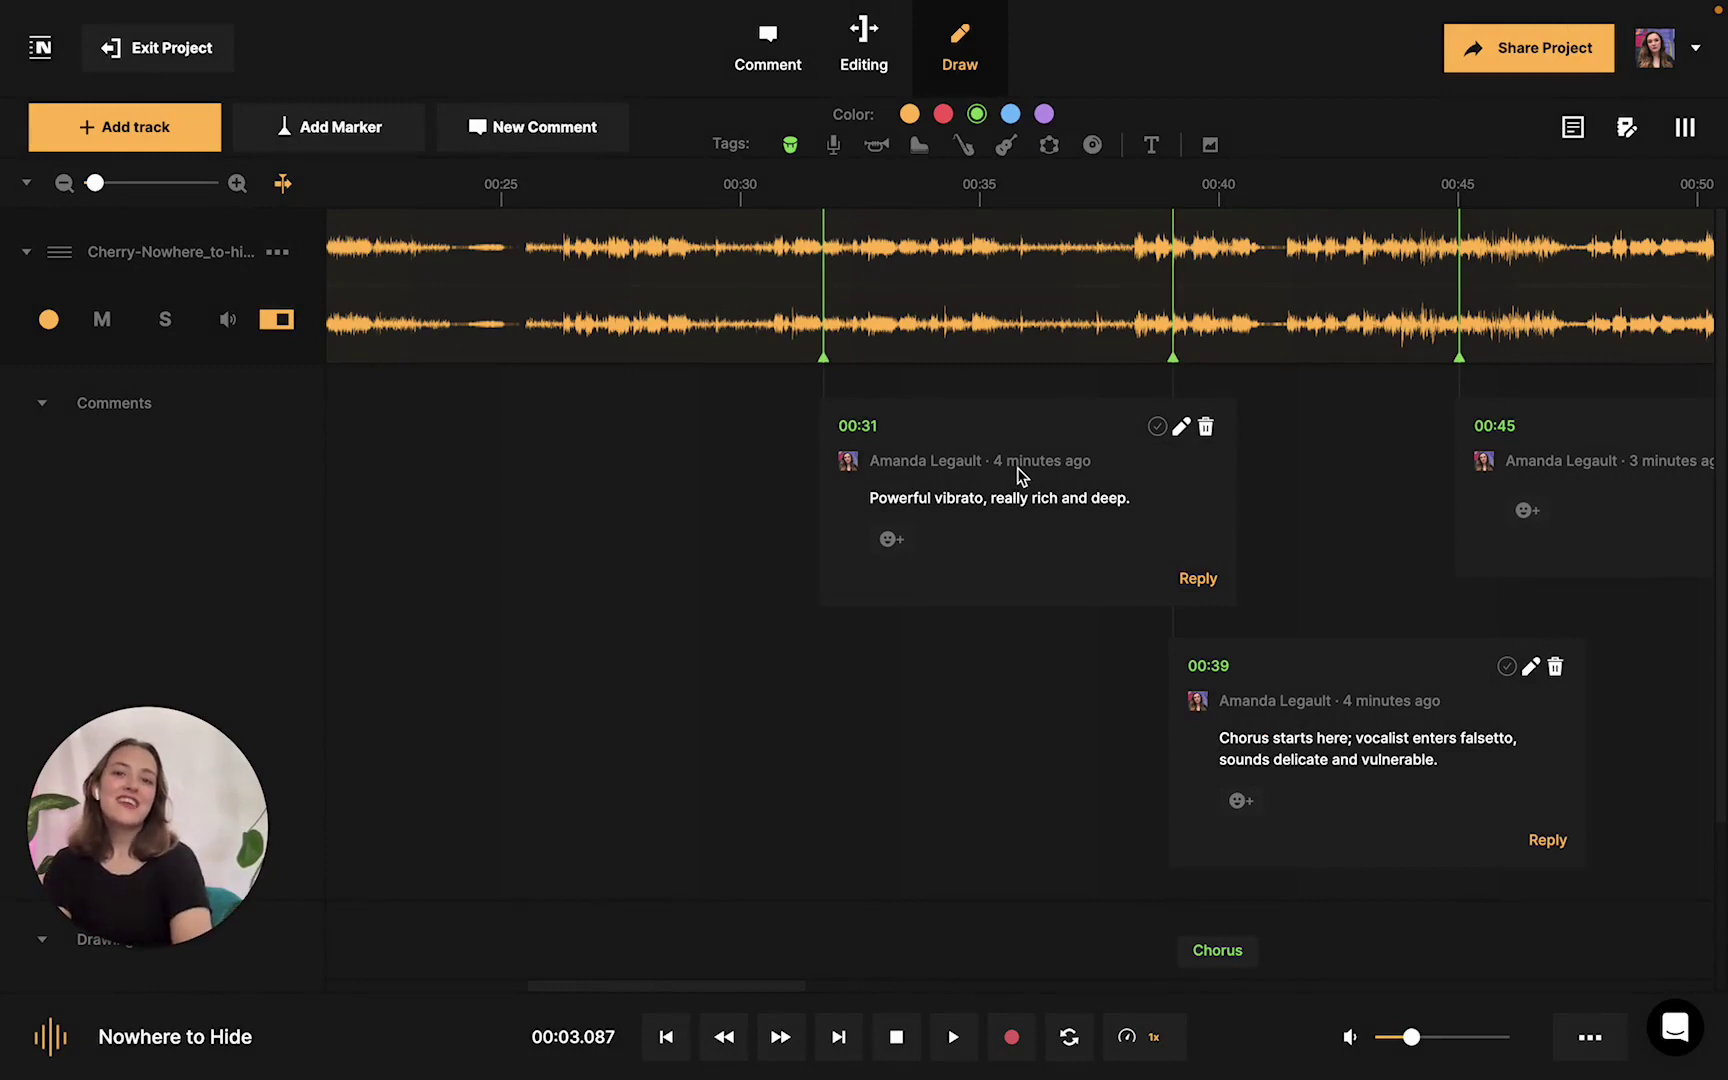